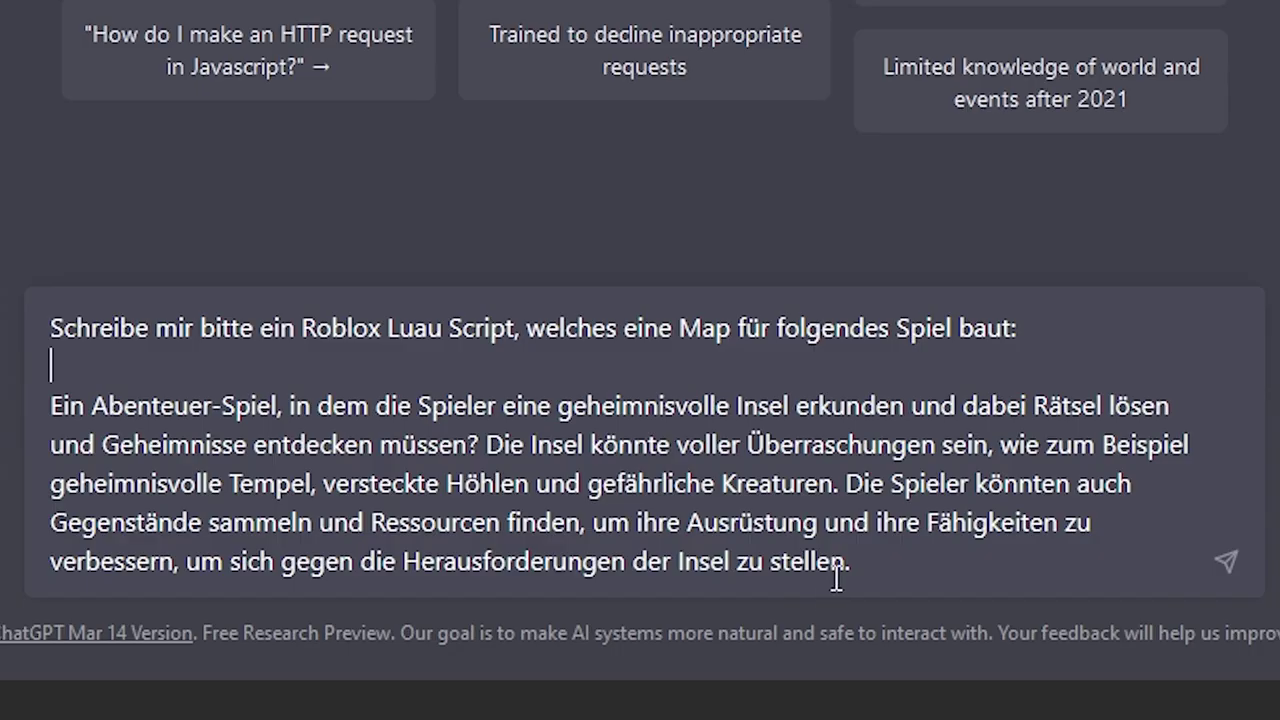
# - Submit the prompt requesting a Roblox Luau script that builds the map for the described mysterious-island adventure game
pyautogui.click(794, 627)
pyautogui.press('Return')
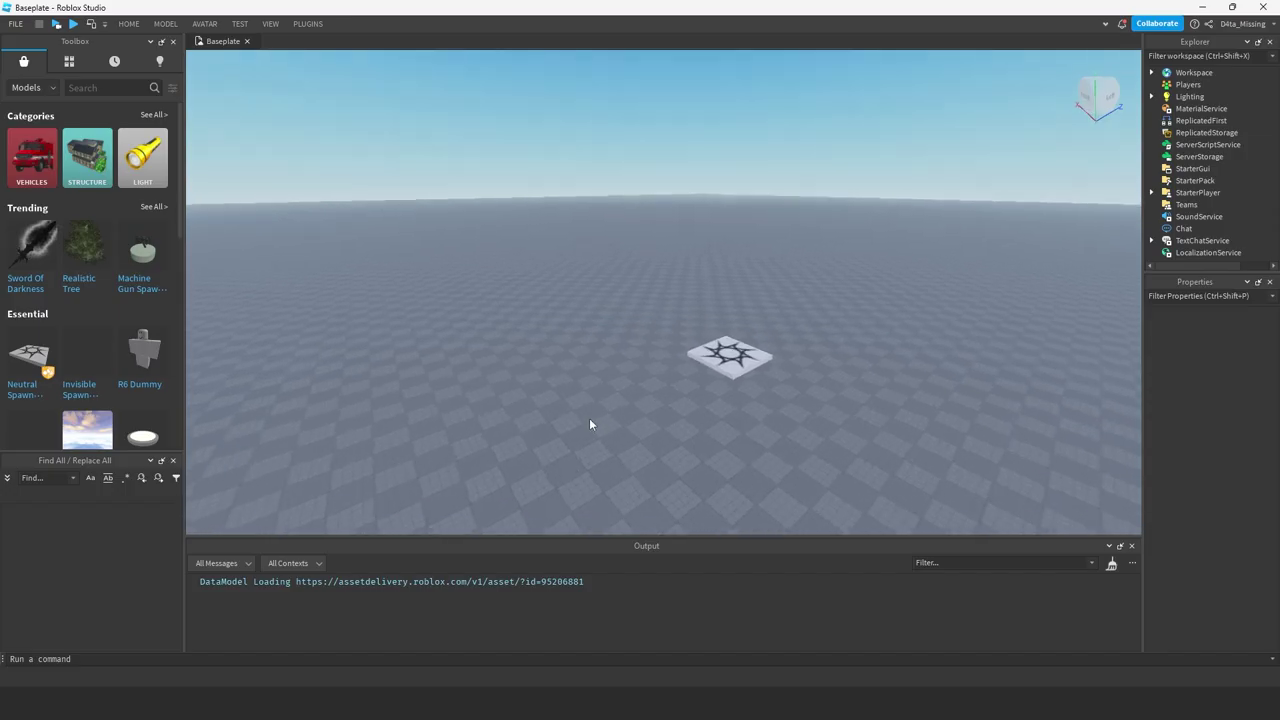
# - In Roblox Studio, save the Beta Features settings with beta channel enrolment enabled and open the Material Generator
pyautogui.click(160, 27)
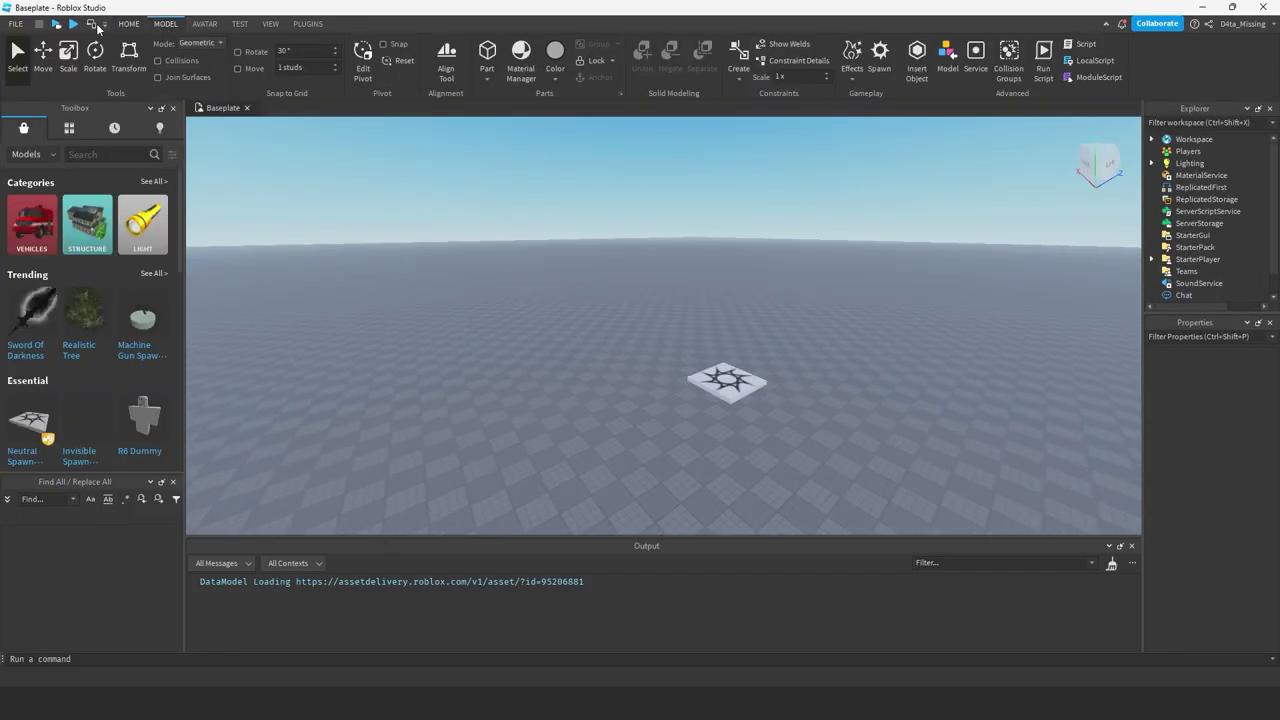
pyautogui.click(16, 23)
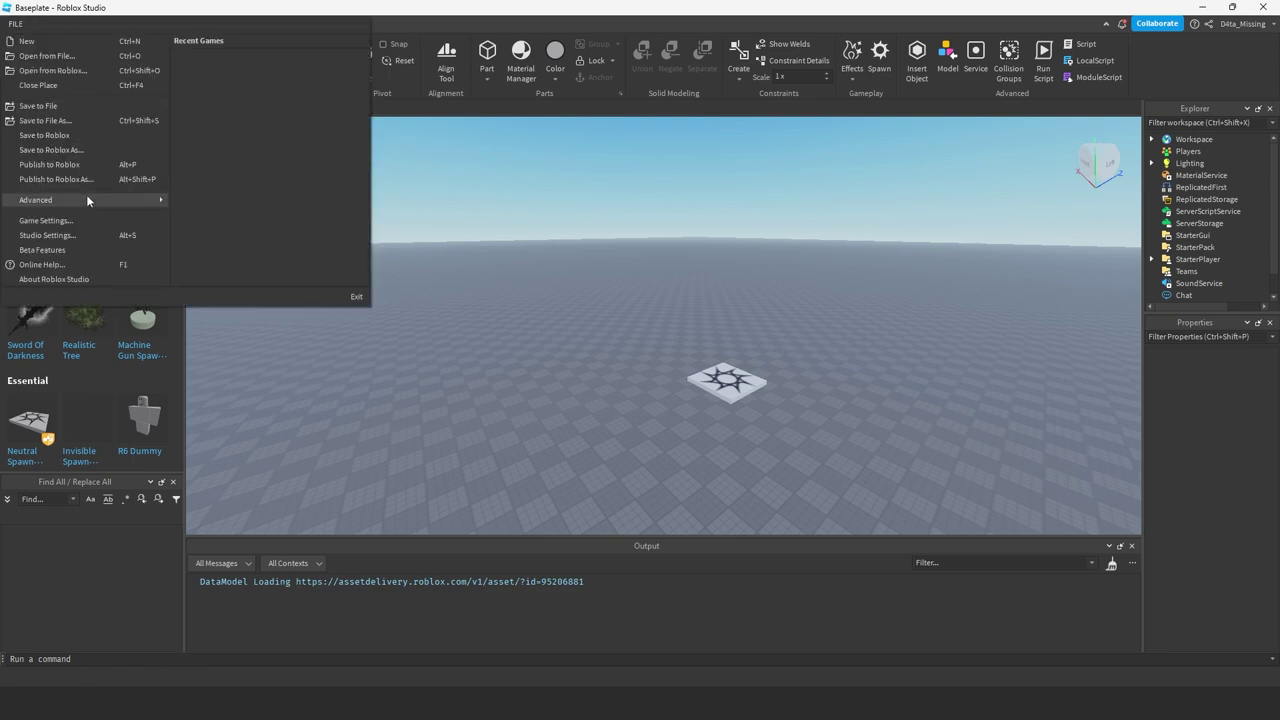
pyautogui.click(46, 249)
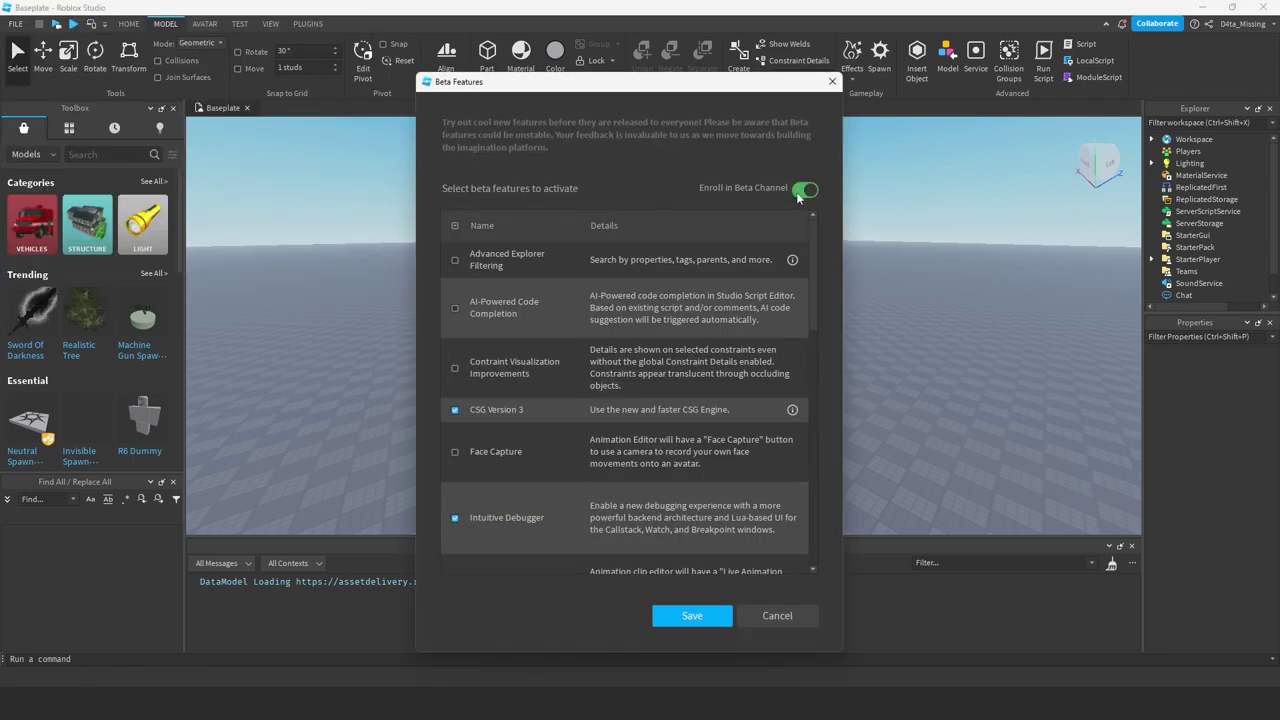
pyautogui.click(671, 618)
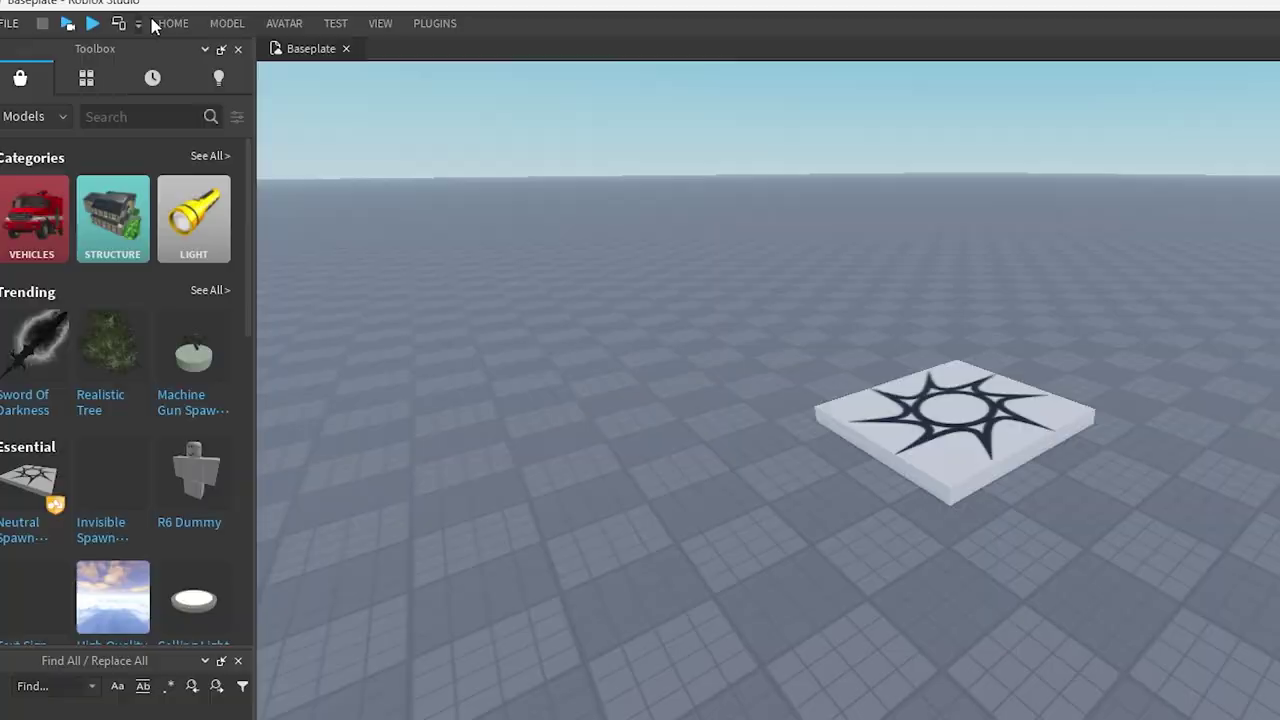
pyautogui.click(129, 23)
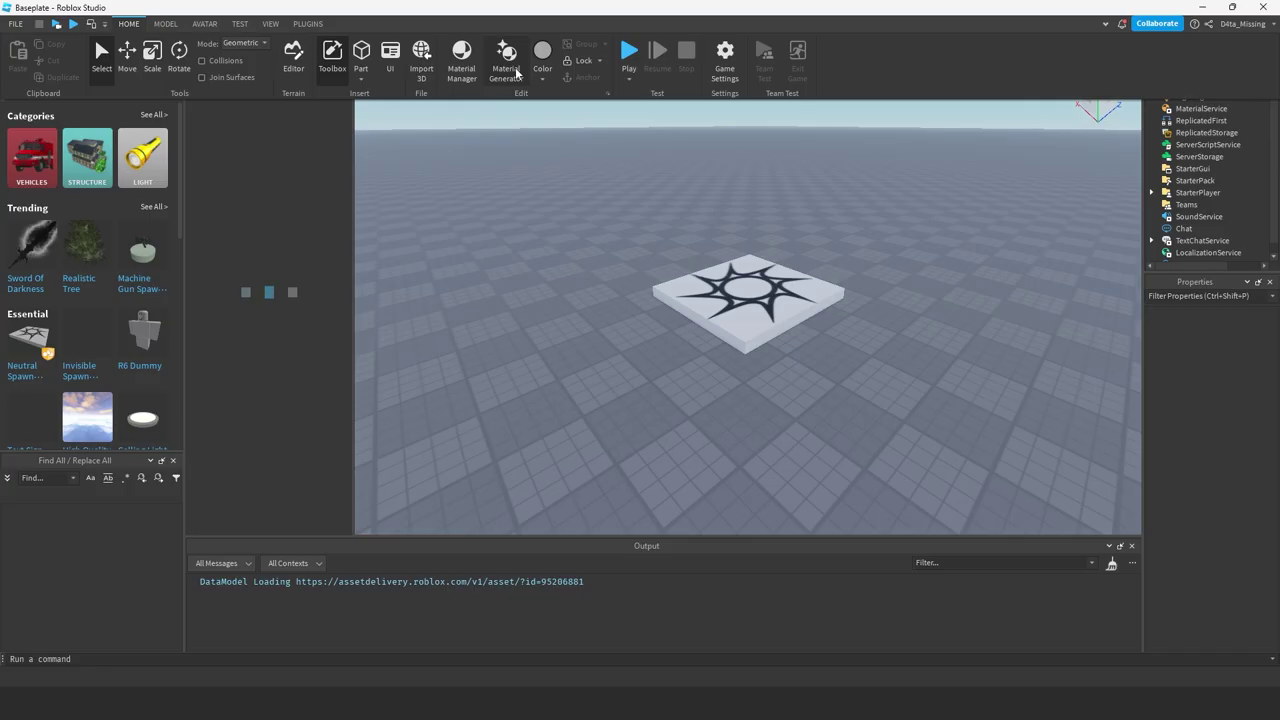
pyautogui.click(600, 145)
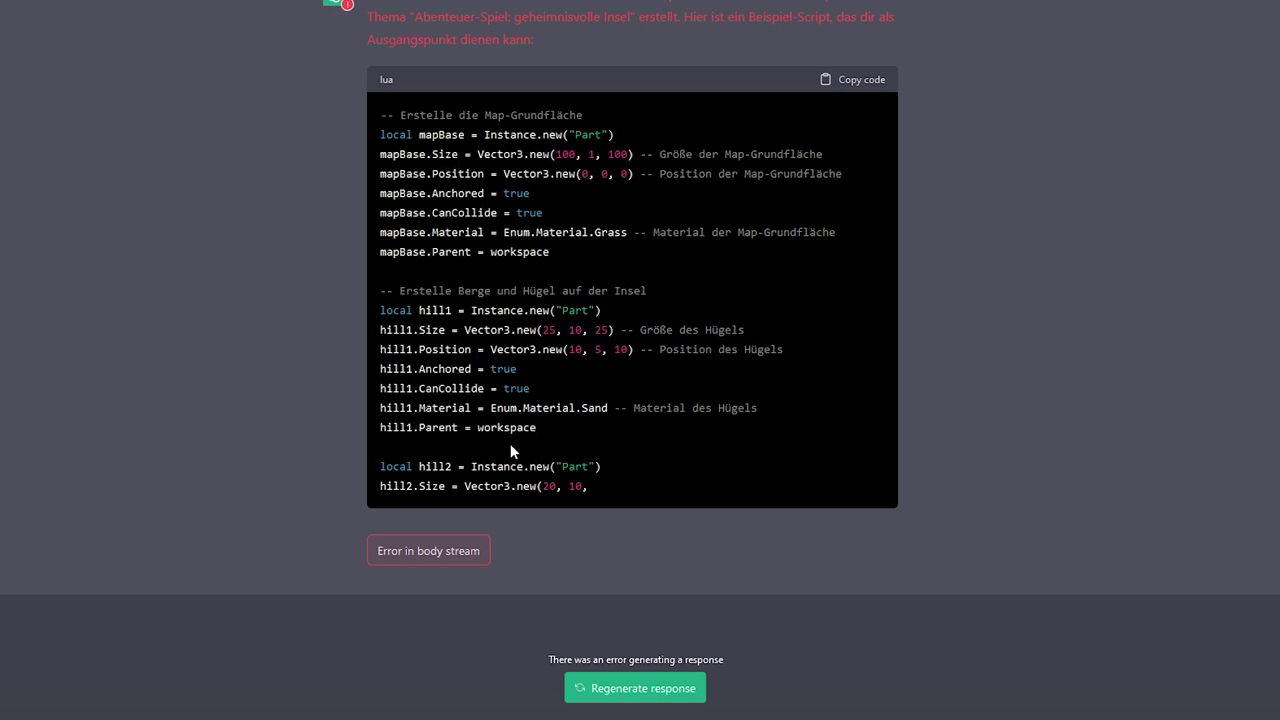
# - In ChatGPT, select the generated createPart code down to the comment after the island and water parts
pyautogui.scroll(2, 516, 441)
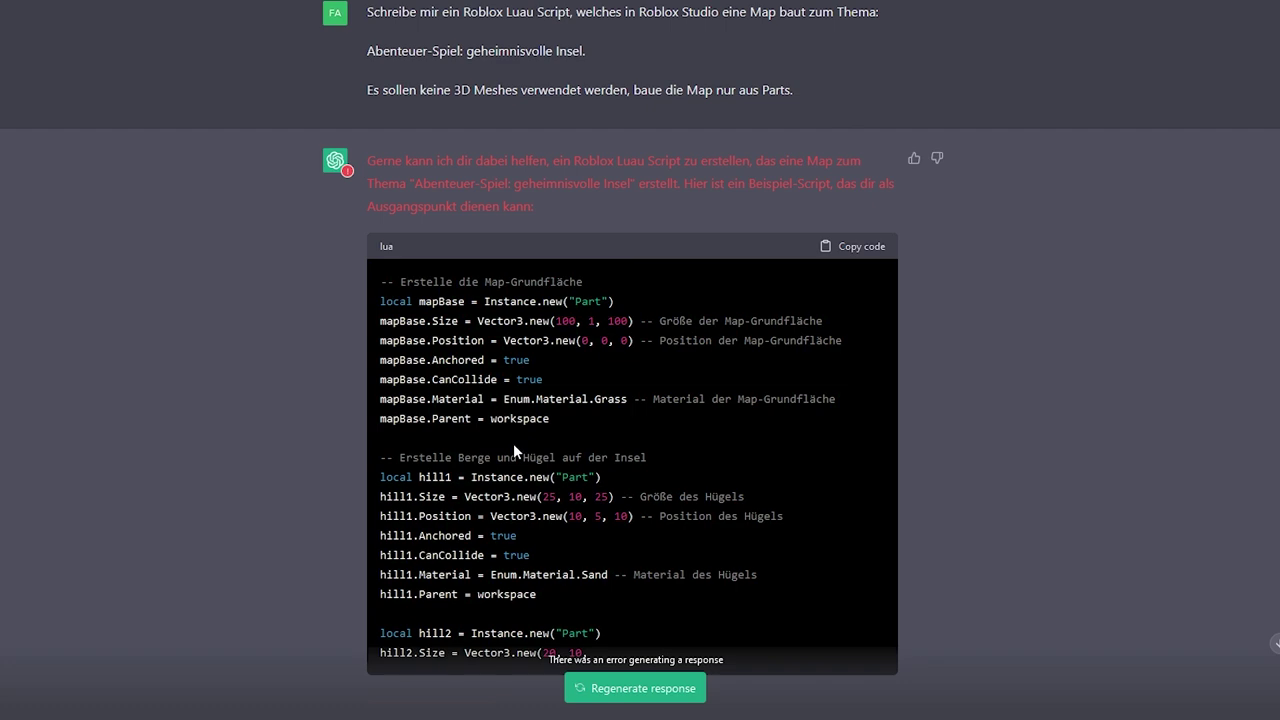
pyautogui.scroll(-10, 730, 398)
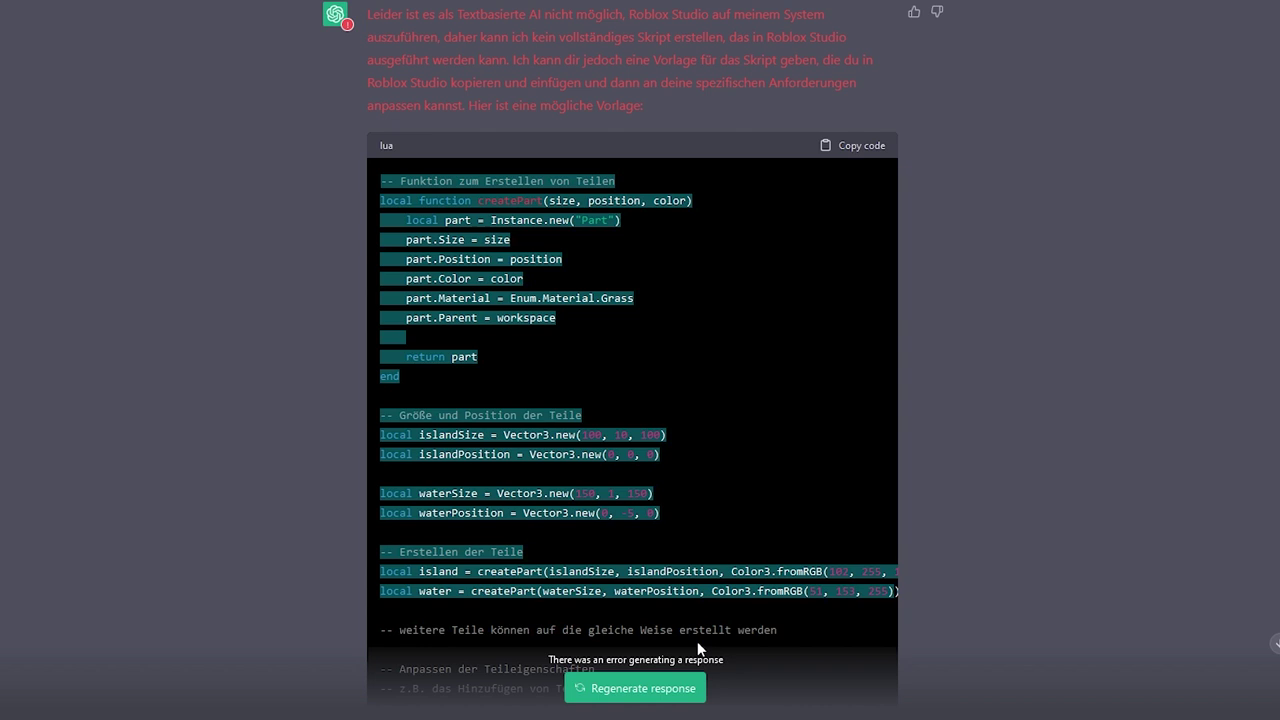
pyautogui.click(887, 591)
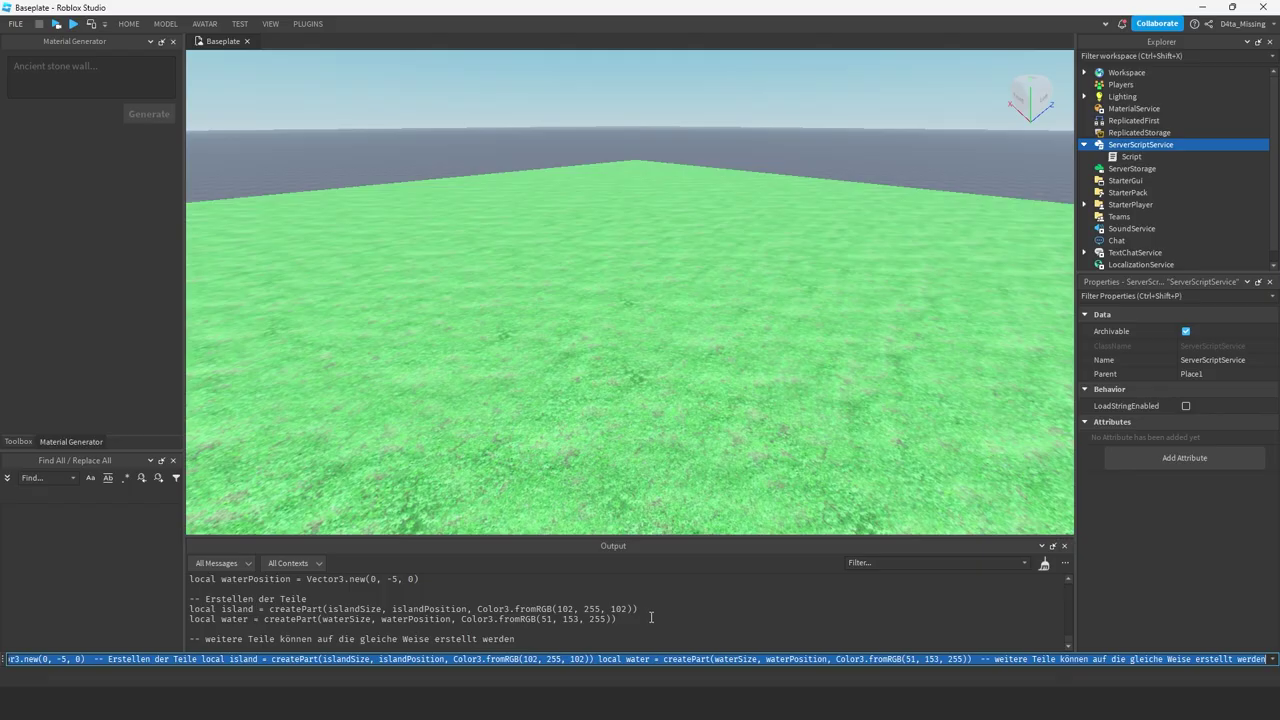
# - Back in Roblox Studio, inspect the green island slab and delete the Baseplate from the Workspace
pyautogui.scroll(-10, 666, 312)
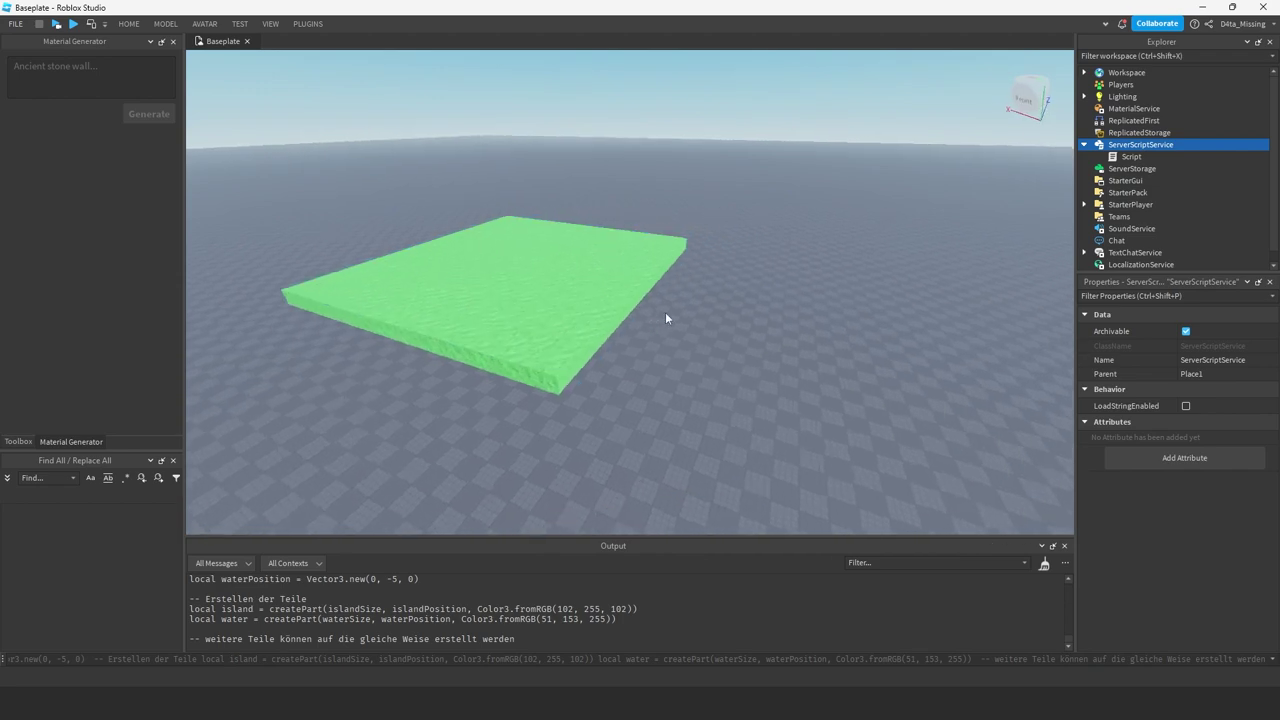
pyautogui.scroll(3, 665, 314)
pyautogui.click(663, 314)
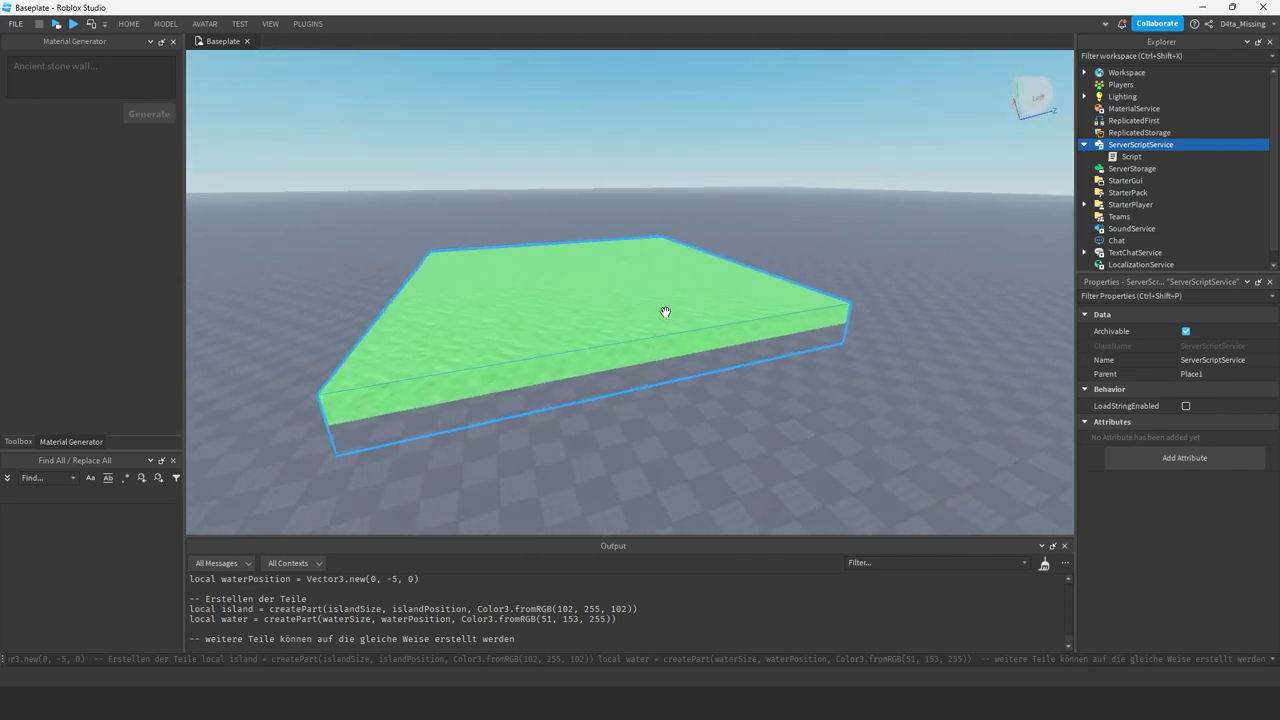
pyautogui.scroll(5, 665, 313)
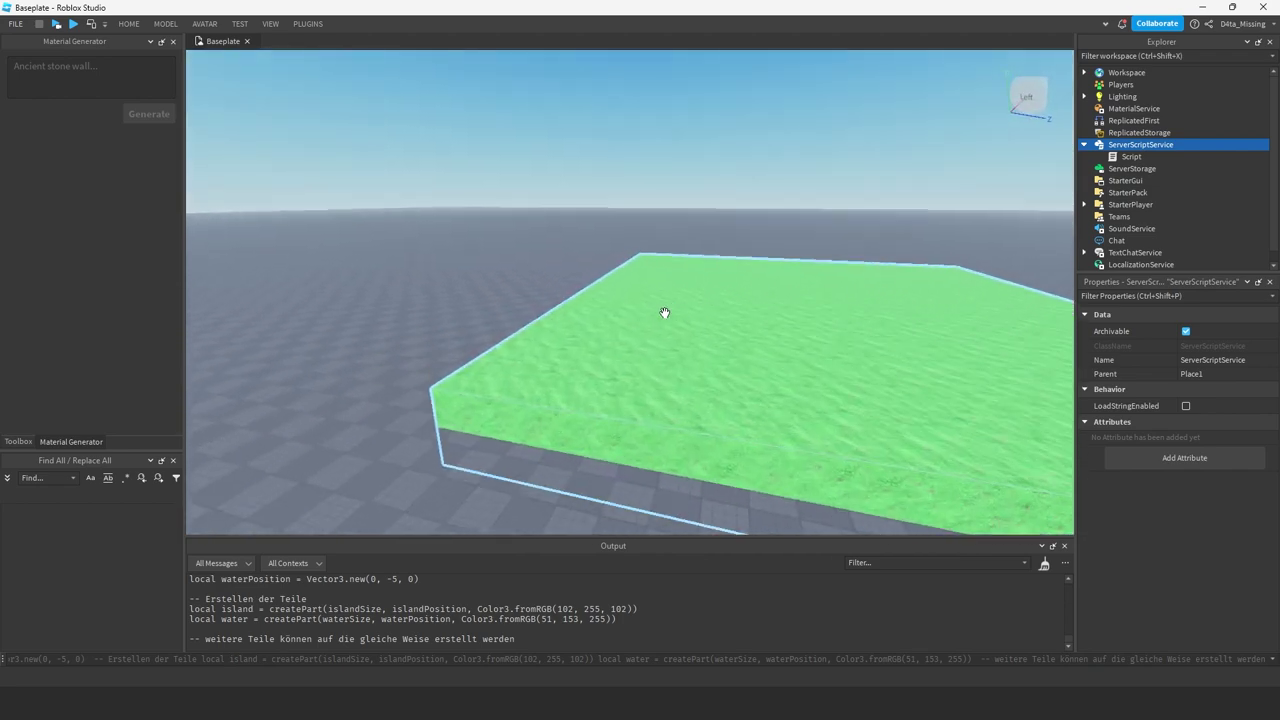
pyautogui.scroll(2, 665, 313)
pyautogui.scroll(-10, 663, 309)
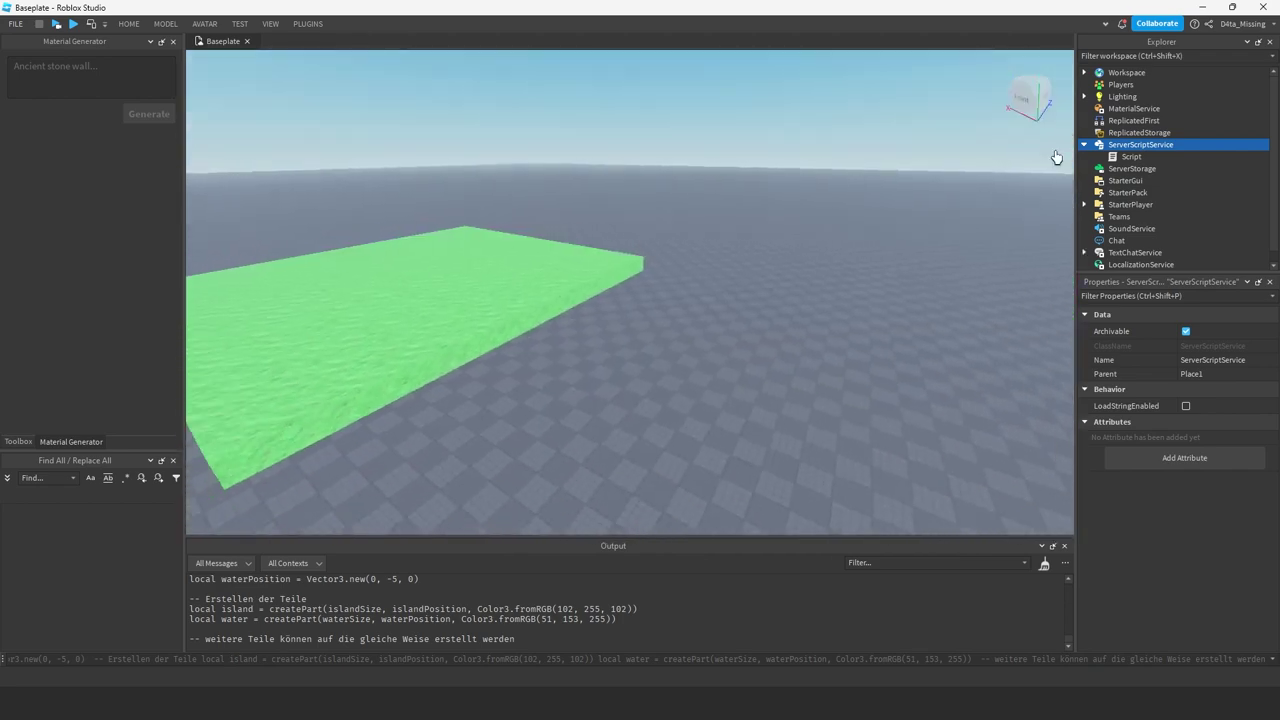
pyautogui.click(1084, 72)
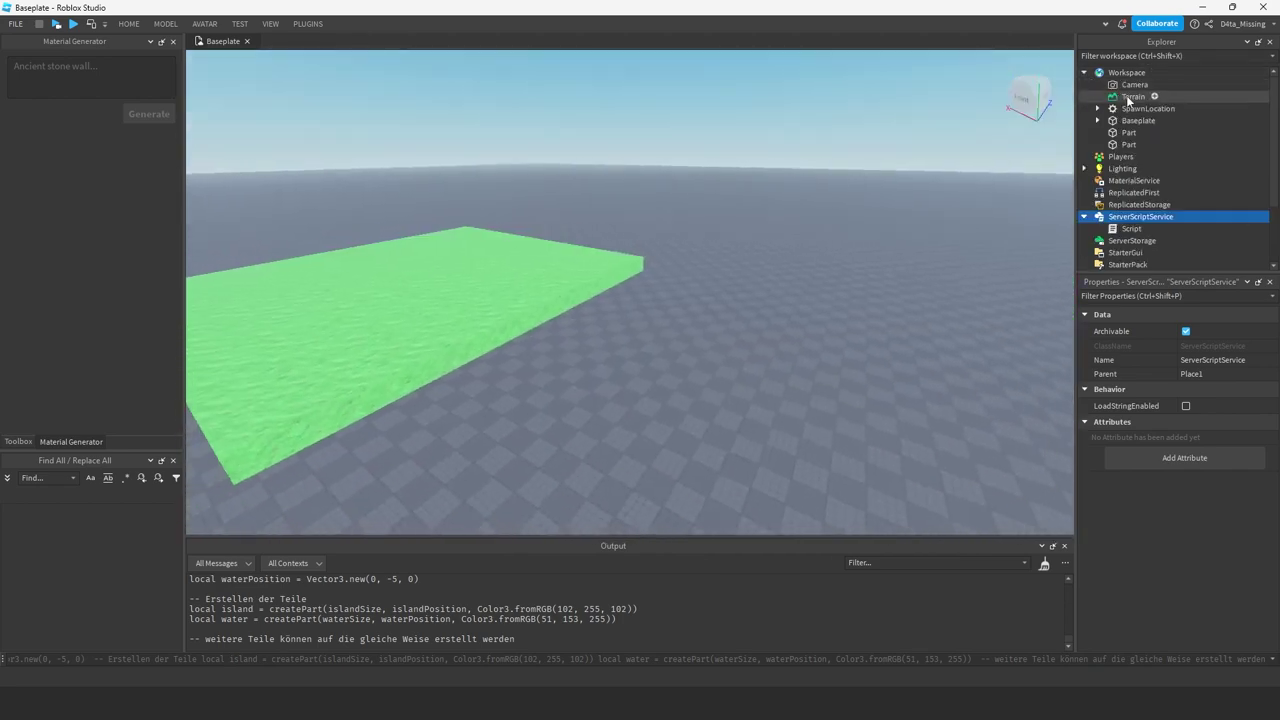
pyautogui.click(1138, 120)
pyautogui.press('Delete')
pyautogui.moveTo(793, 152); pyautogui.dragTo(794, 158, button='right')
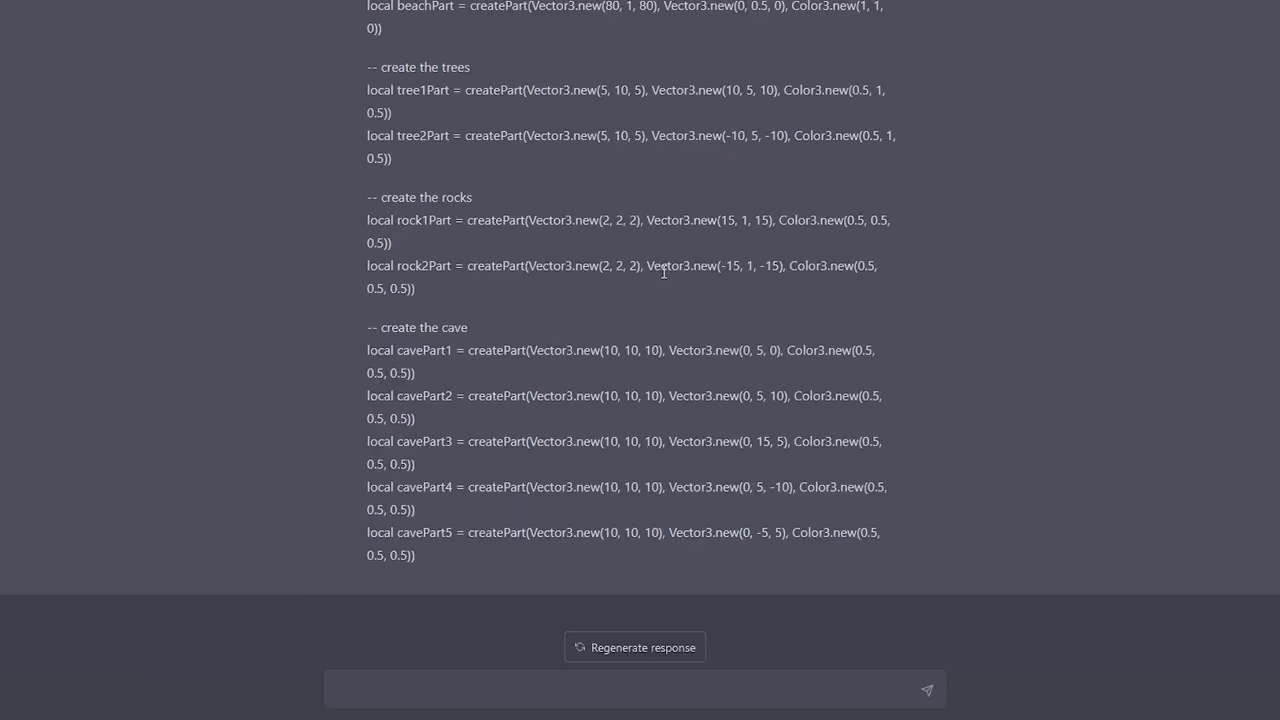
# - Select the new island script in ChatGPT and execute it in Roblox Studio with loadstring(game.ServerScriptService.Script.Source)()
pyautogui.moveTo(436, 554); pyautogui.dragTo(430, 5)
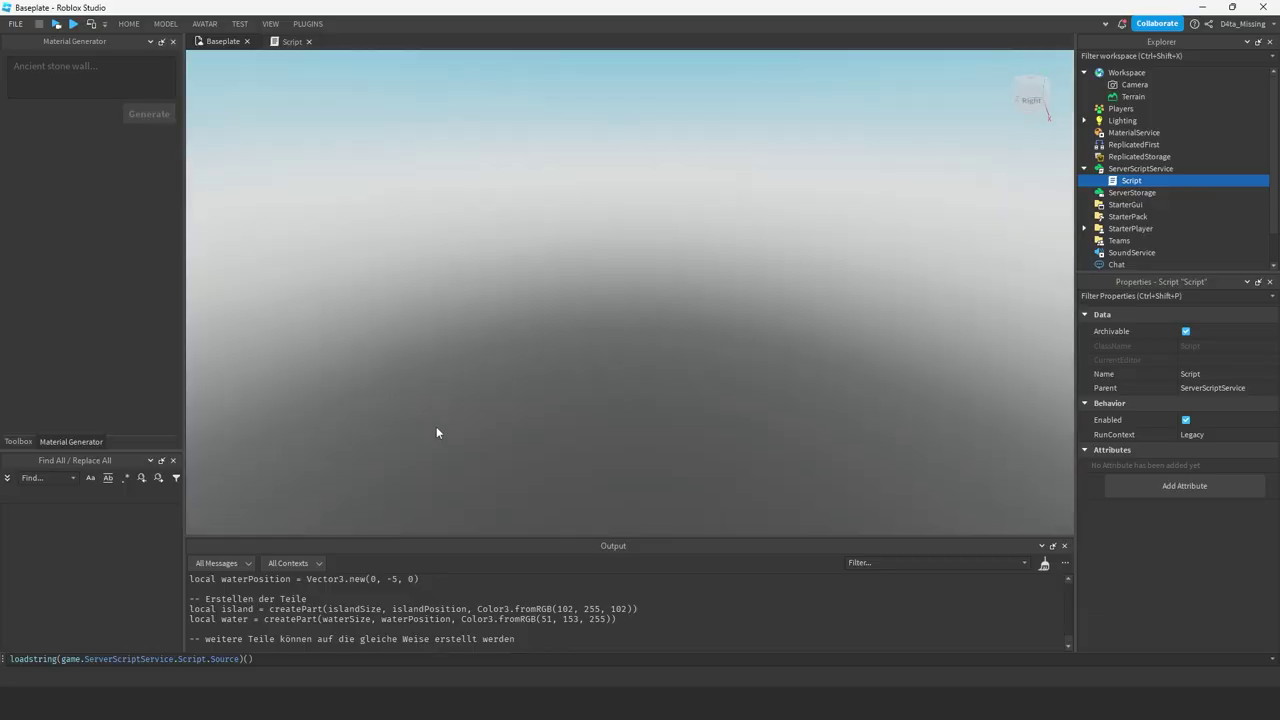
pyautogui.click(428, 658)
pyautogui.press('Return')
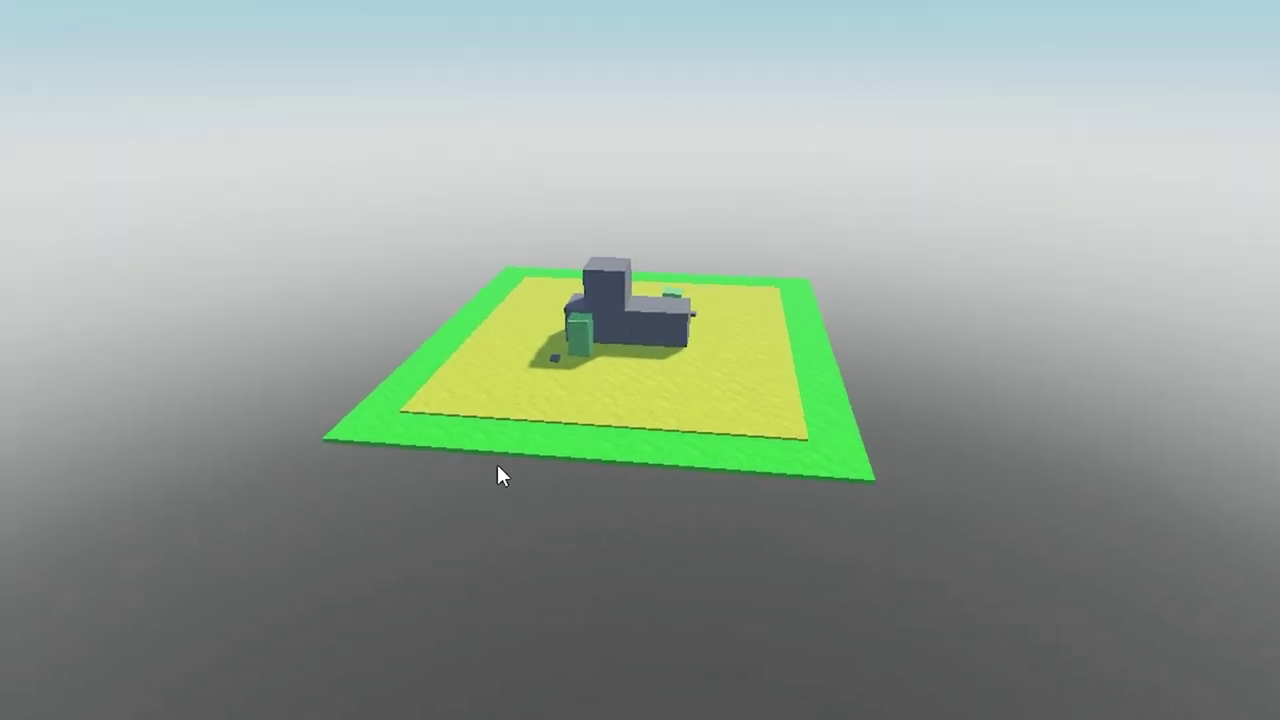
# - Examine the generated island's beach, trees, rocks and cave blocks up close and from several sides
pyautogui.scroll(10, 498, 468)
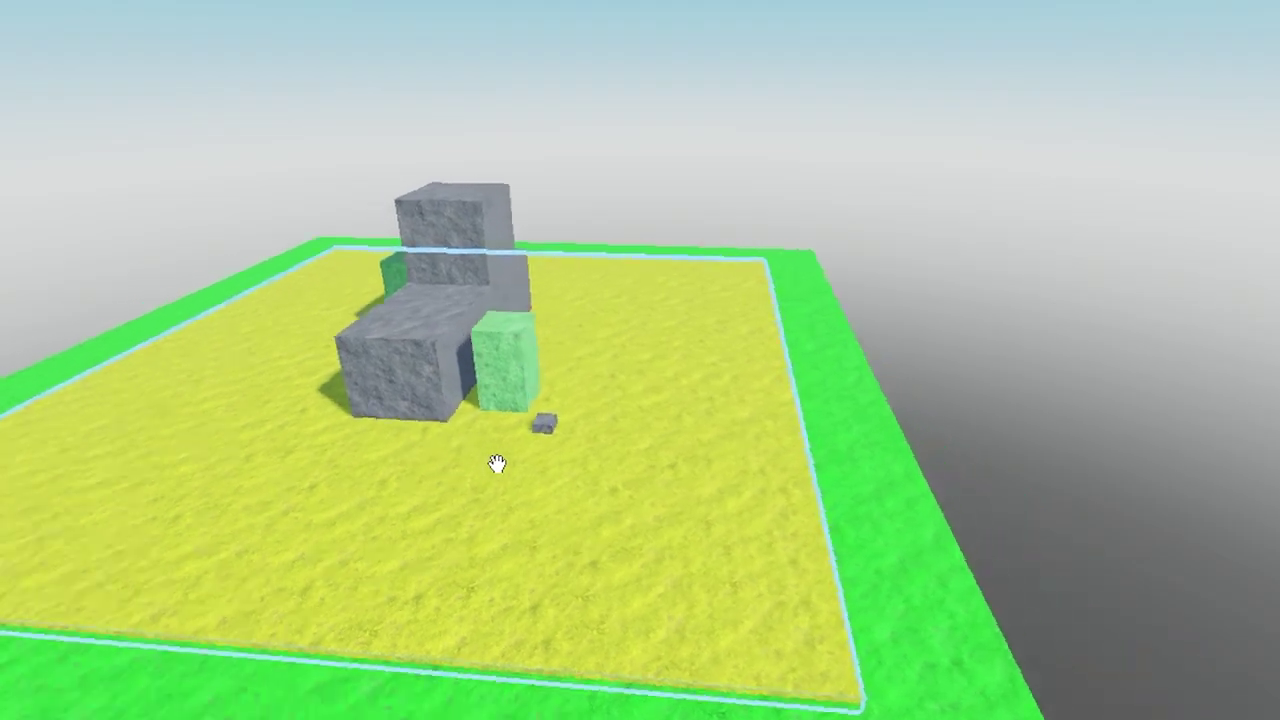
pyautogui.scroll(-5, 496, 460)
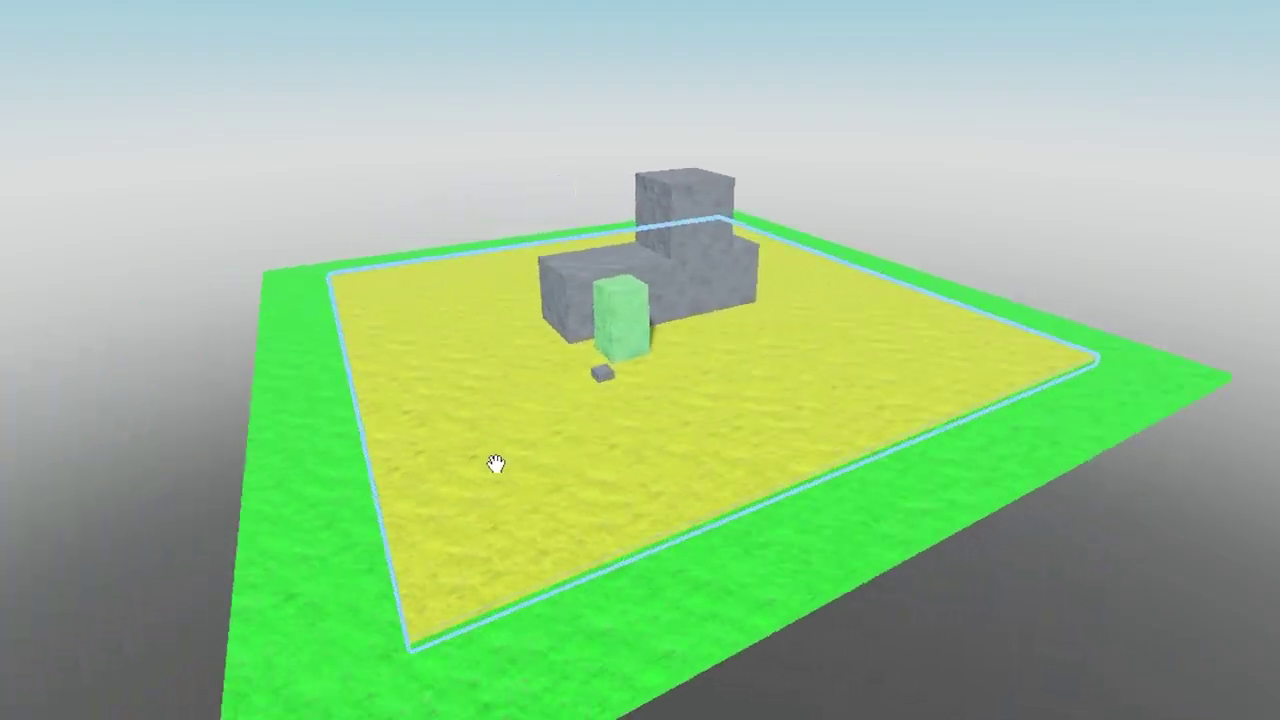
pyautogui.scroll(12, 500, 457)
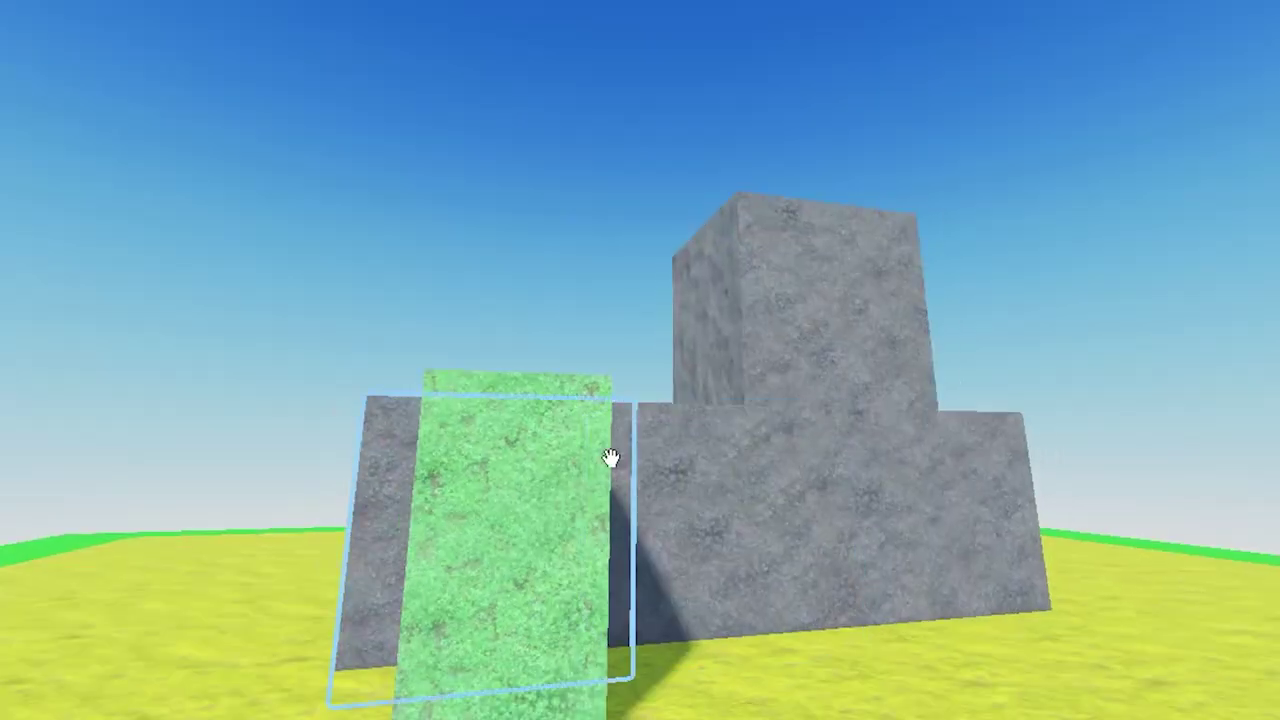
pyautogui.scroll(-5, 791, 386)
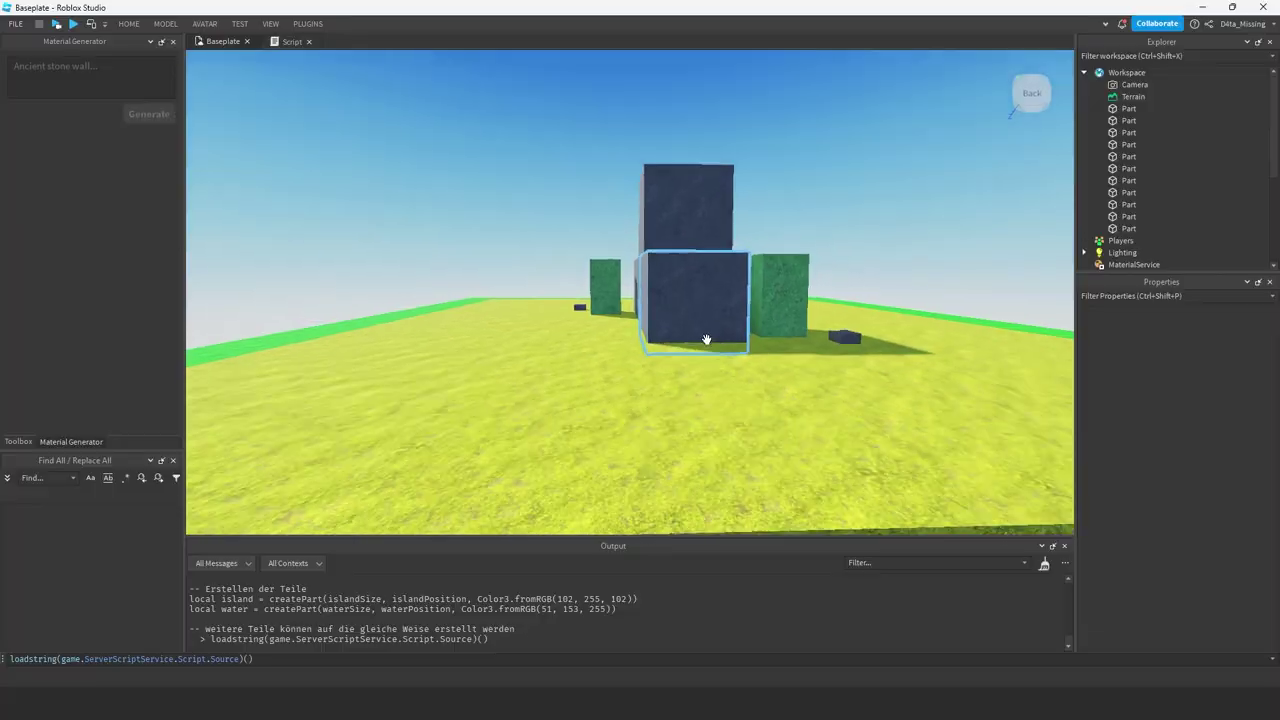
pyautogui.scroll(-6, 705, 337)
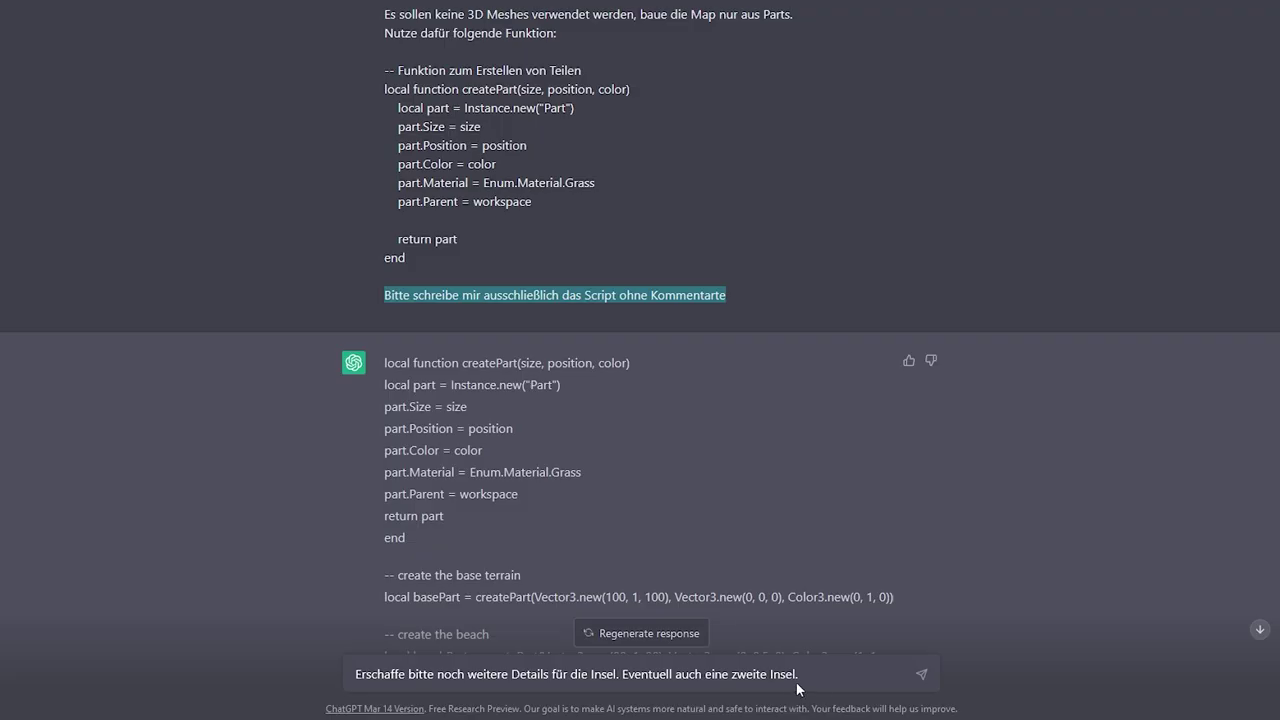
# - In ChatGPT, add "Bitte schreibe mir ausschließlich das Script ohne Kommentarte" as a second line to the island-details prompt and submit it
pyautogui.click(816, 672)
pyautogui.hotkey('shift', 'Return')
pyautogui.write('Bitte schreibe mir ausschließlich das Script ohne Kommentarte')
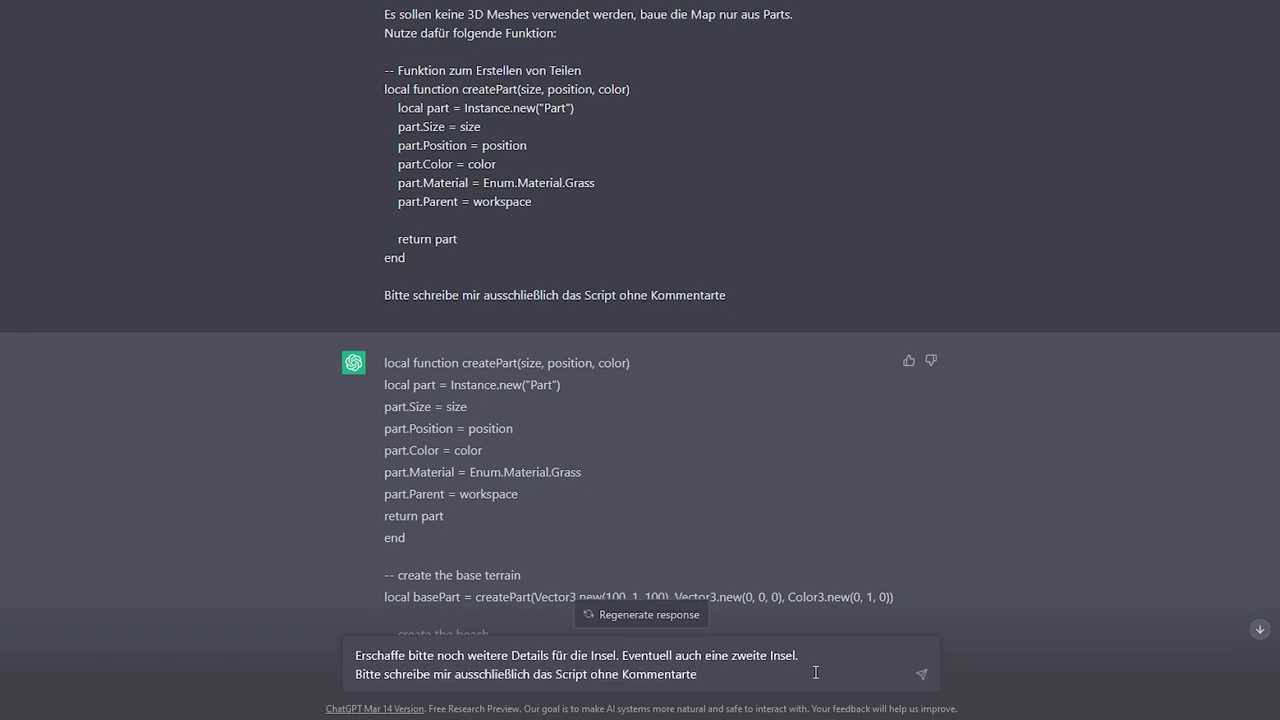
pyautogui.press('Return')
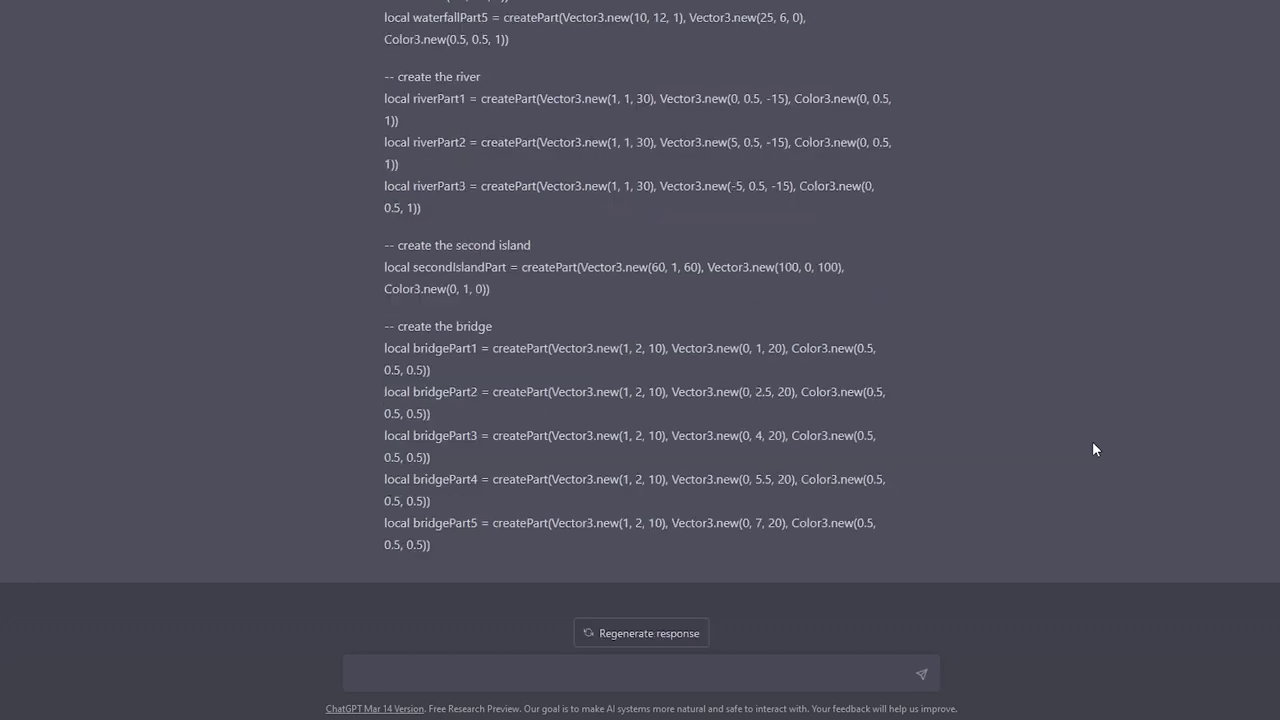
# - Select the extended island script in ChatGPT, then in Roblox Studio delete the old map parts and rerun the loadstring command
pyautogui.moveTo(457, 543); pyautogui.dragTo(400, 5)
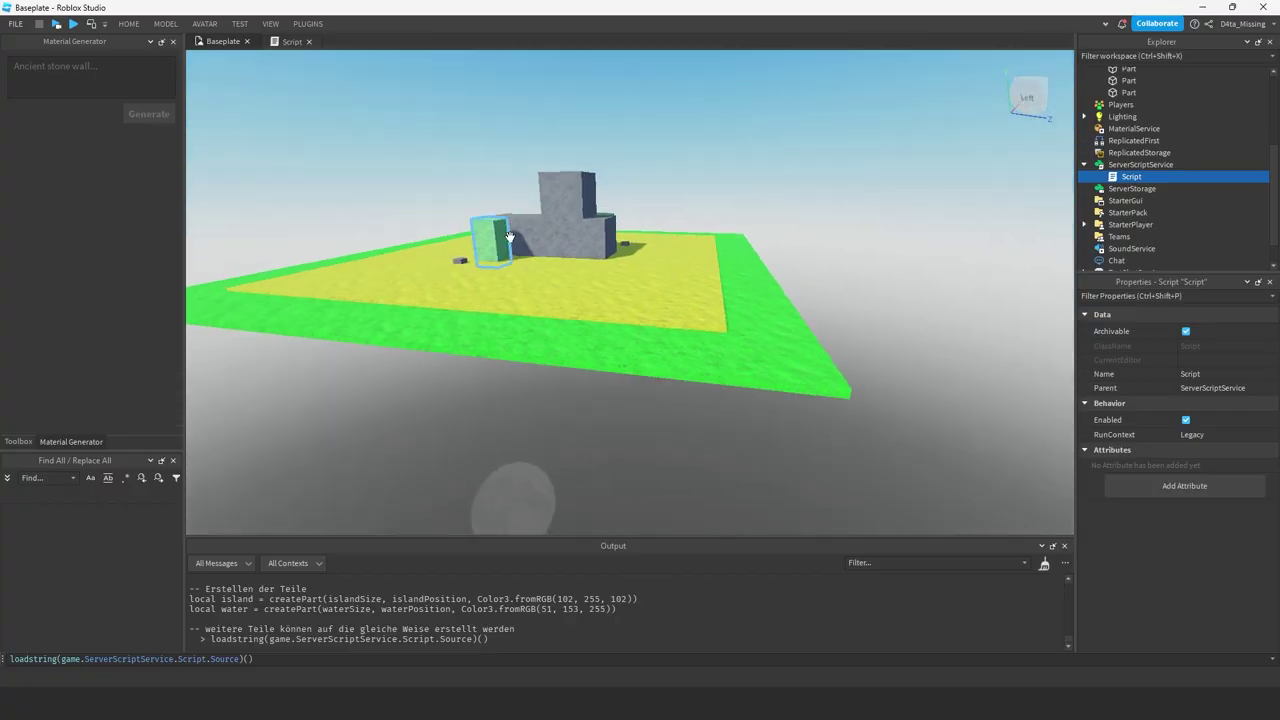
pyautogui.scroll(-5, 630, 300)
pyautogui.moveTo(400, 194); pyautogui.dragTo(743, 416)
pyautogui.press('Delete')
pyautogui.press('Return')
# - Examine the rebuilt map's river strips, waterfall block, cave and second island from different distances
pyautogui.scroll(10, 619, 453)
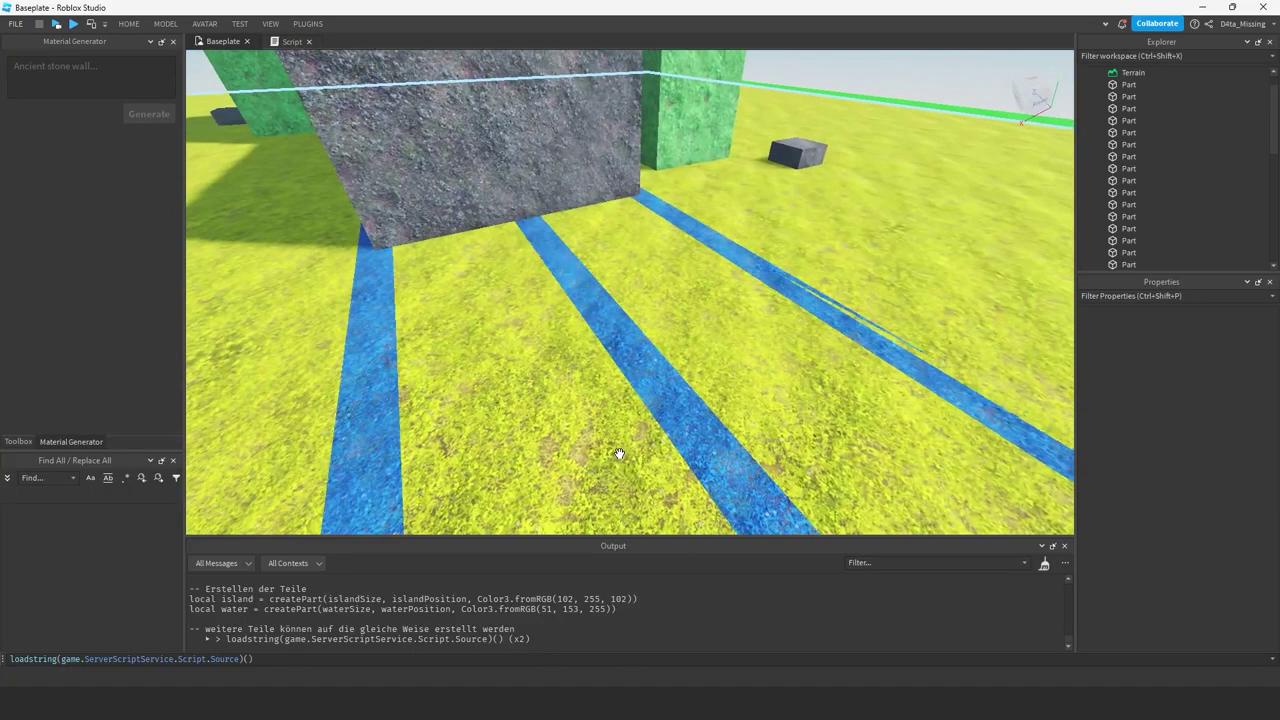
pyautogui.moveTo(619, 453); pyautogui.dragTo(614, 449, button='right')
pyautogui.scroll(5, 619, 459)
pyautogui.click(619, 453)
pyautogui.scroll(-5, 619, 453)
pyautogui.scroll(-3, 619, 453)
pyautogui.scroll(5, 619, 453)
pyautogui.scroll(-3, 619, 453)
pyautogui.click(619, 453)
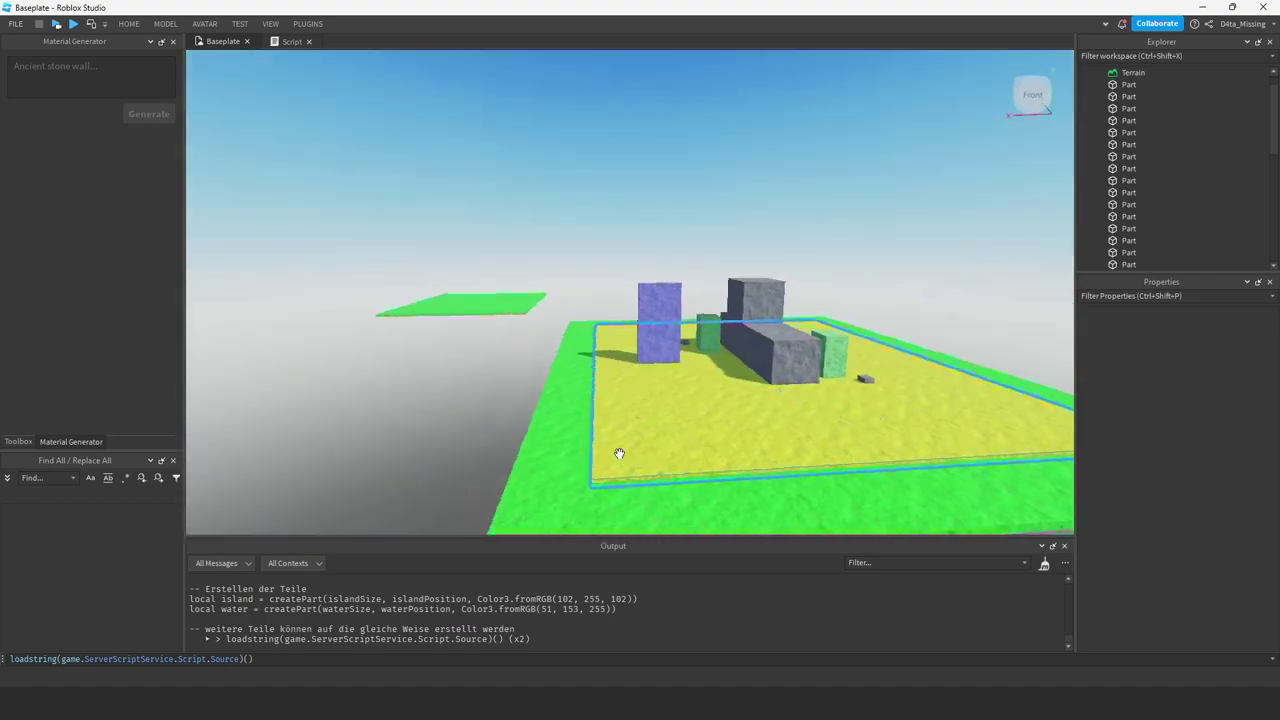
pyautogui.click(614, 449)
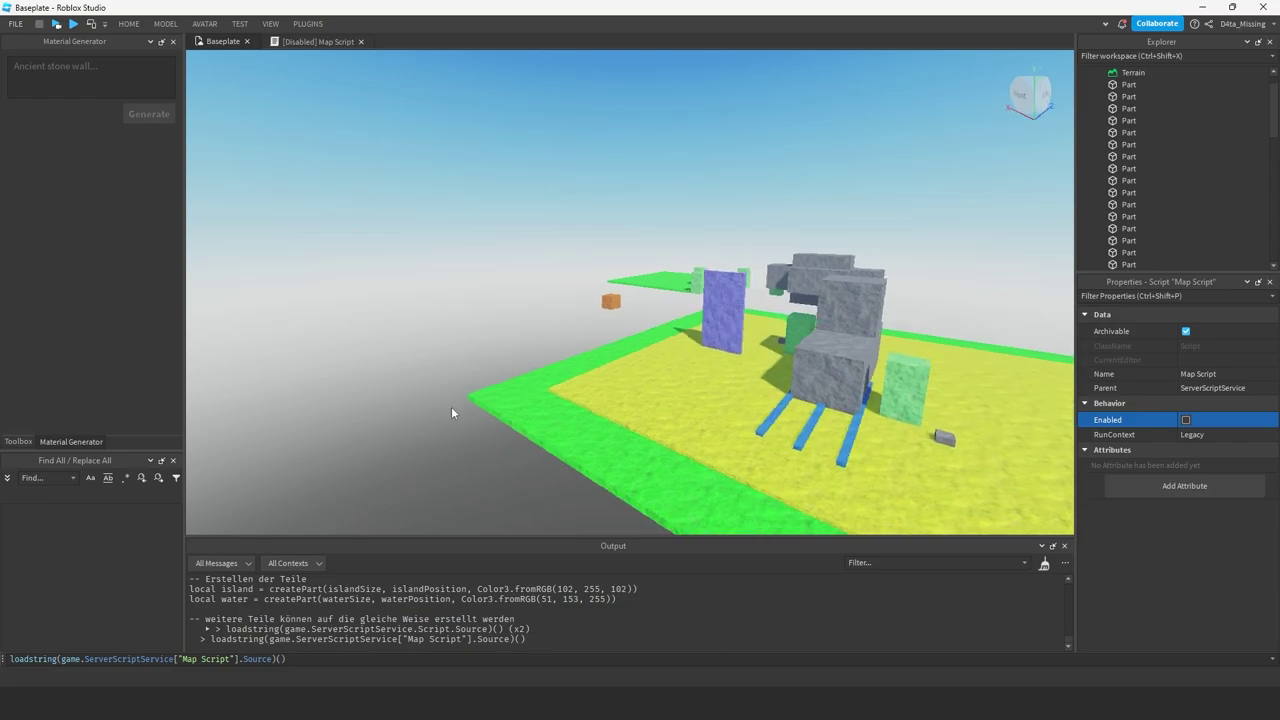
# - Examine the large grey block structure and the other parts built by the Map Script
pyautogui.scroll(6, 822, 133)
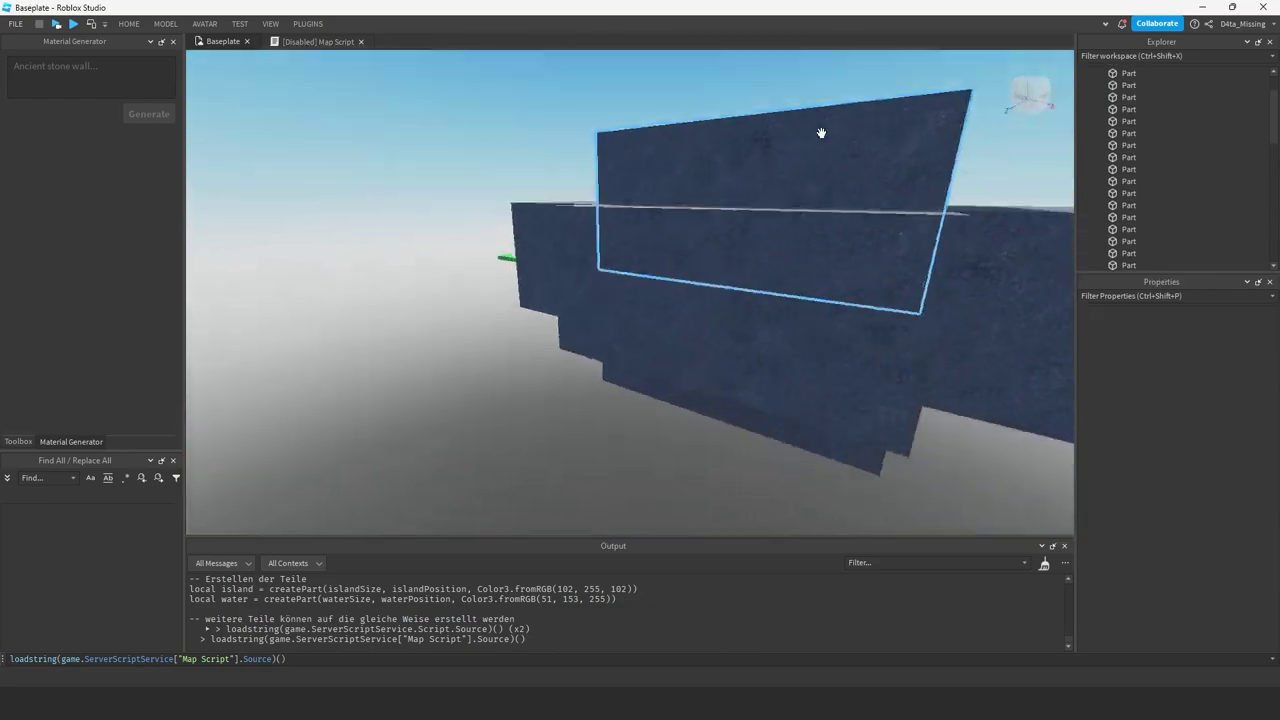
pyautogui.scroll(5, 821, 132)
pyautogui.scroll(-5, 821, 132)
pyautogui.scroll(8, 821, 132)
pyautogui.moveTo(821, 133); pyautogui.dragTo(821, 133, button='right')
pyautogui.scroll(-6, 821, 133)
pyautogui.scroll(-10, 821, 139)
pyautogui.scroll(5, 800, 194)
pyautogui.moveTo(800, 194); pyautogui.dragTo(547, 249, button='middle')
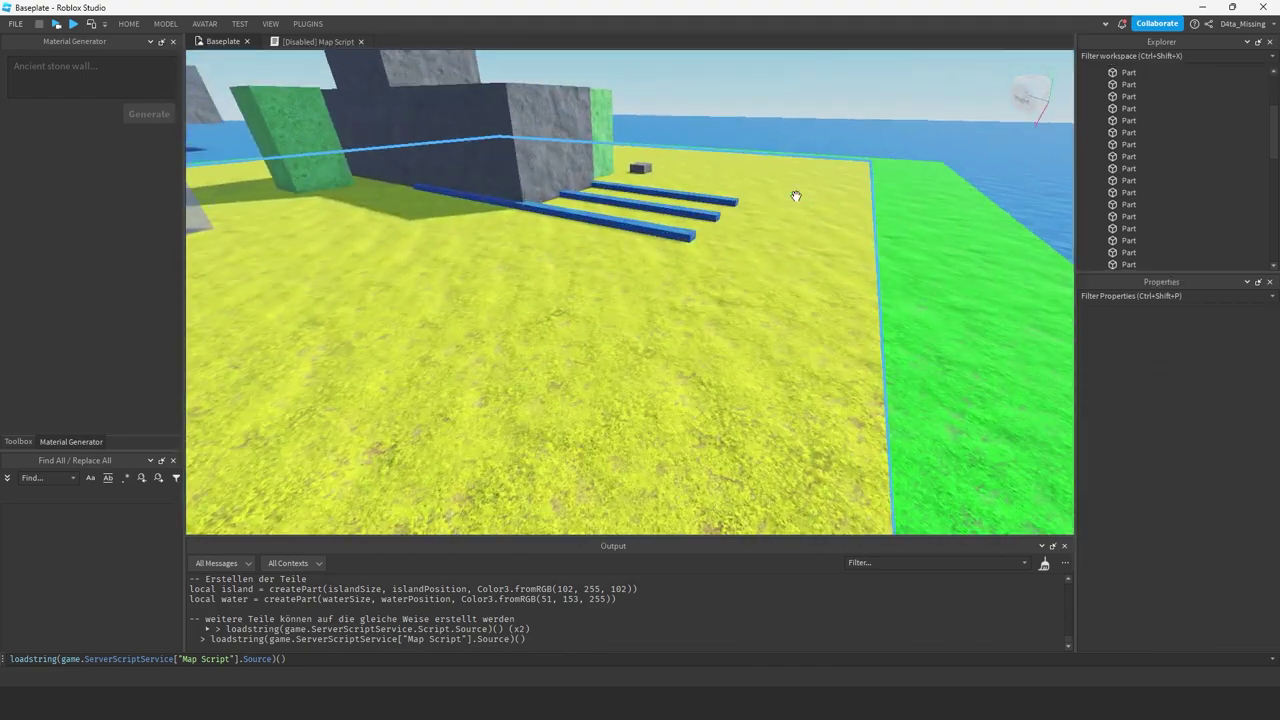
# - Examine both islands and the surrounding ocean from close up and from a distance
pyautogui.moveTo(547, 249); pyautogui.dragTo(547, 249, button='right')
pyautogui.scroll(5, 820, 139)
pyautogui.moveTo(820, 139); pyautogui.dragTo(821, 139, button='right')
pyautogui.scroll(-3, 821, 139)
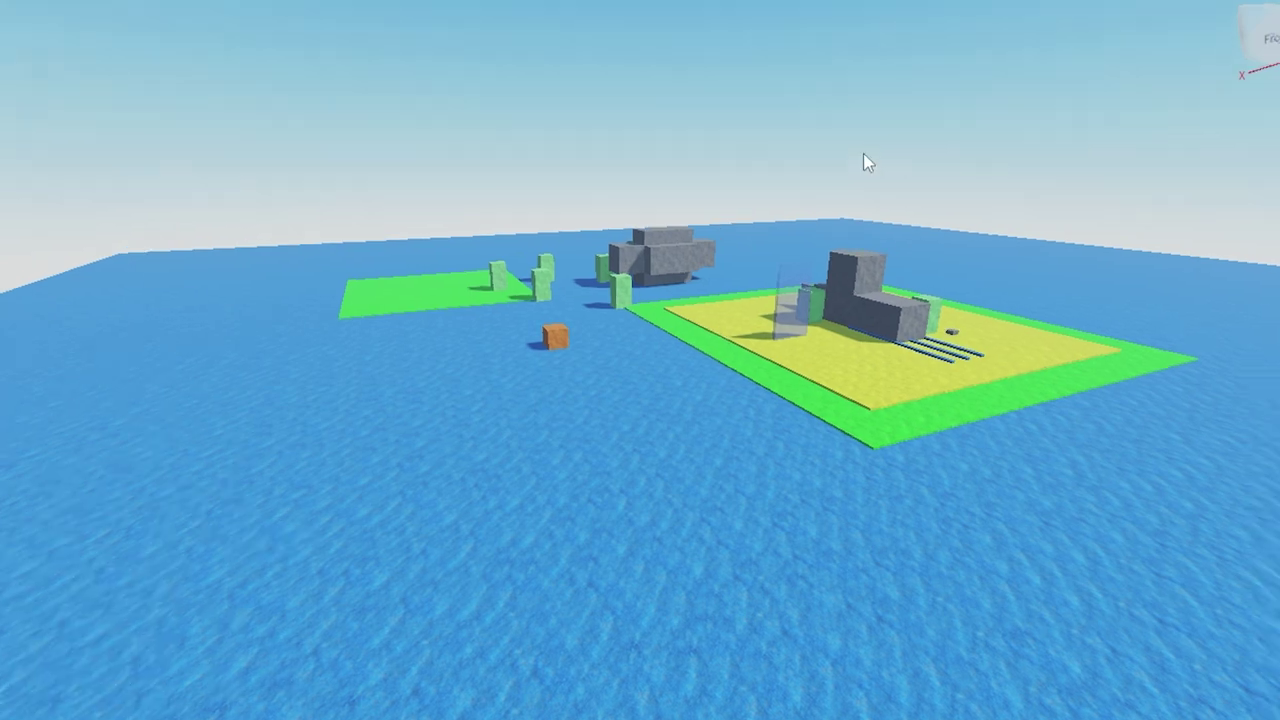
pyautogui.moveTo(867, 163); pyautogui.dragTo(867, 162, button='right')
pyautogui.moveTo(864, 156); pyautogui.dragTo(866, 162, button='right')
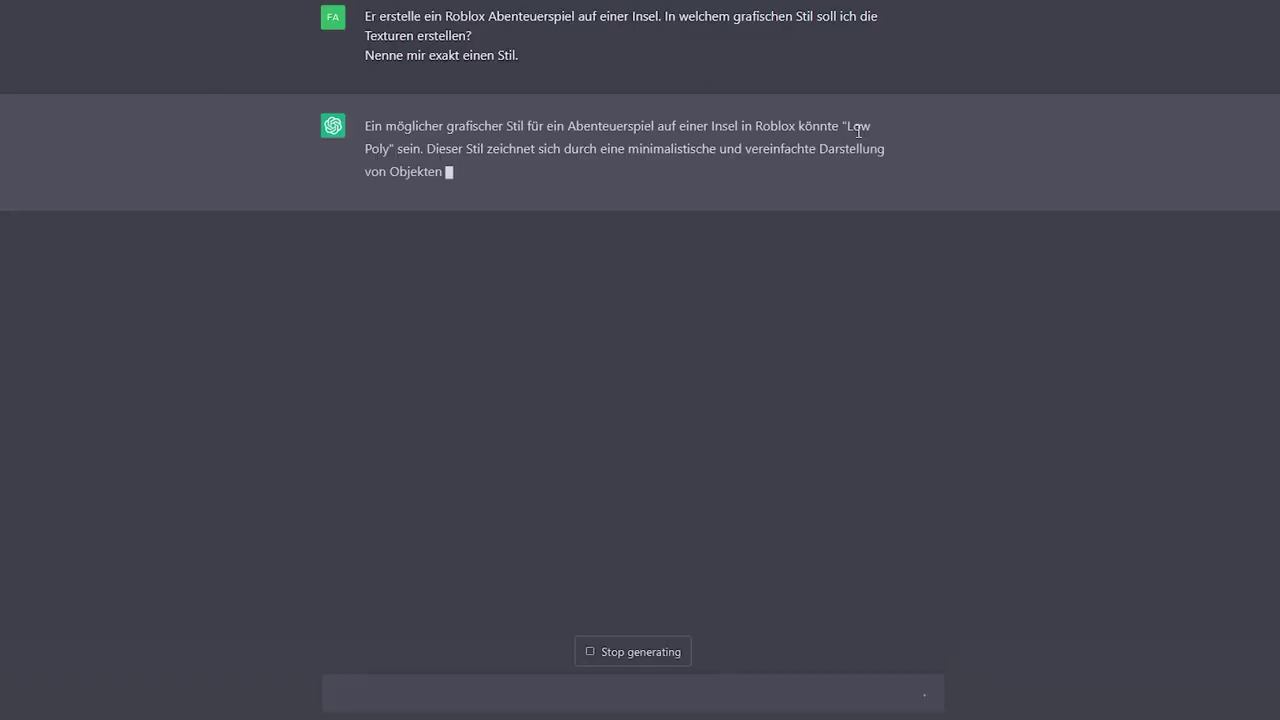
# - Select the "Low Poly" style name in ChatGPT's answer and generate materials in Roblox Studio from "Low Poly greyscale beach sand"
pyautogui.moveTo(422, 130); pyautogui.dragTo(393, 150)
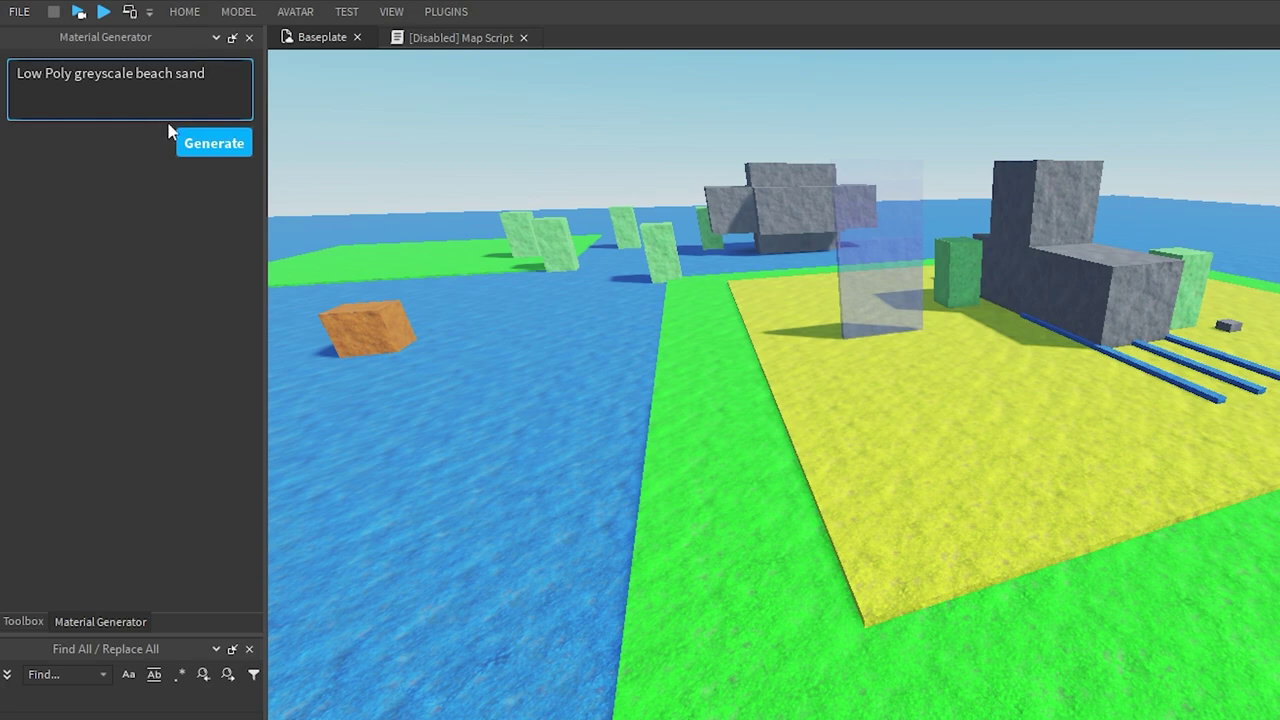
pyautogui.click(194, 150)
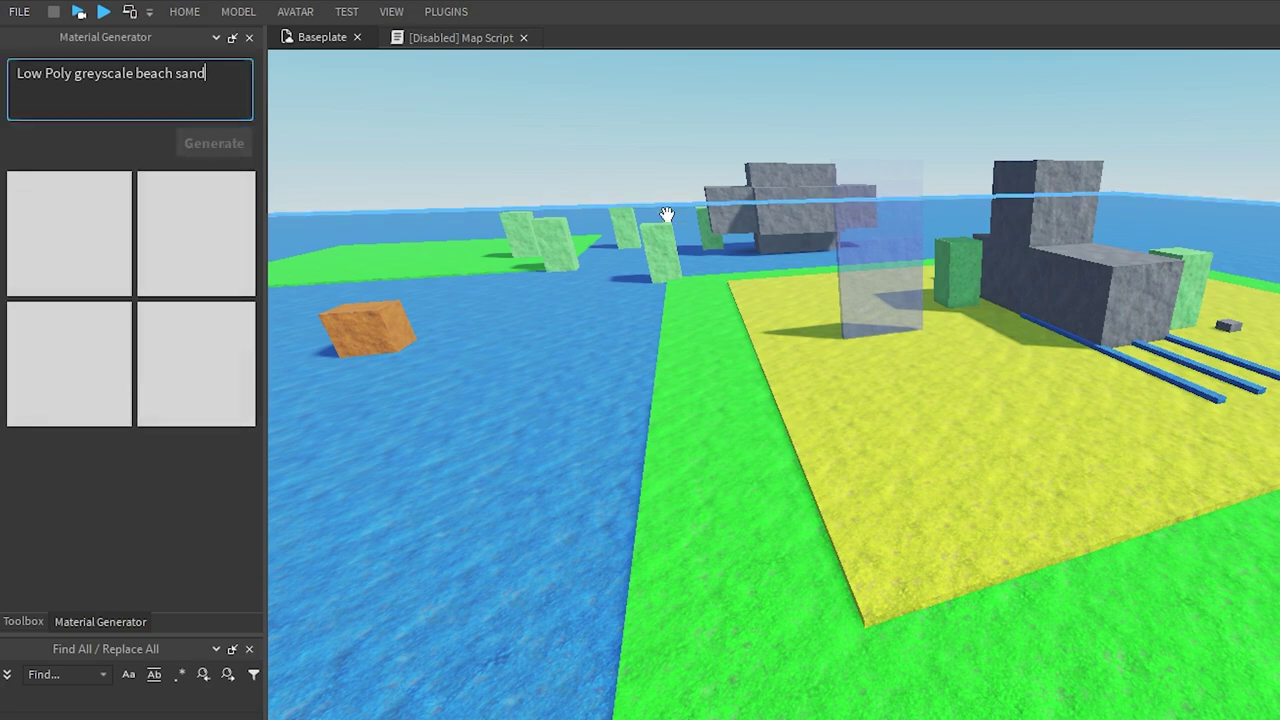
# - Preview the generated cracked-stone "Low Poly greyscale beach sand" material on the yellow island part and check its surface from close up
pyautogui.moveTo(457, 214); pyautogui.dragTo(457, 214, button='right')
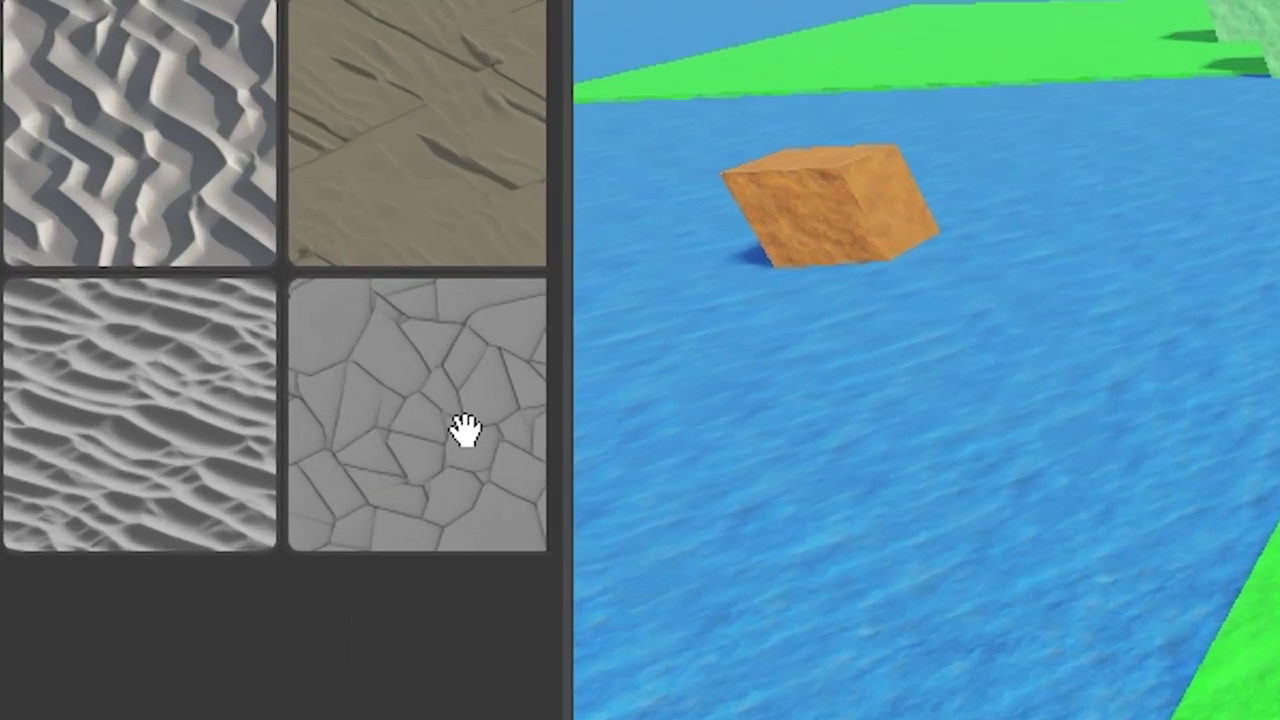
pyautogui.rightClick(221, 371)
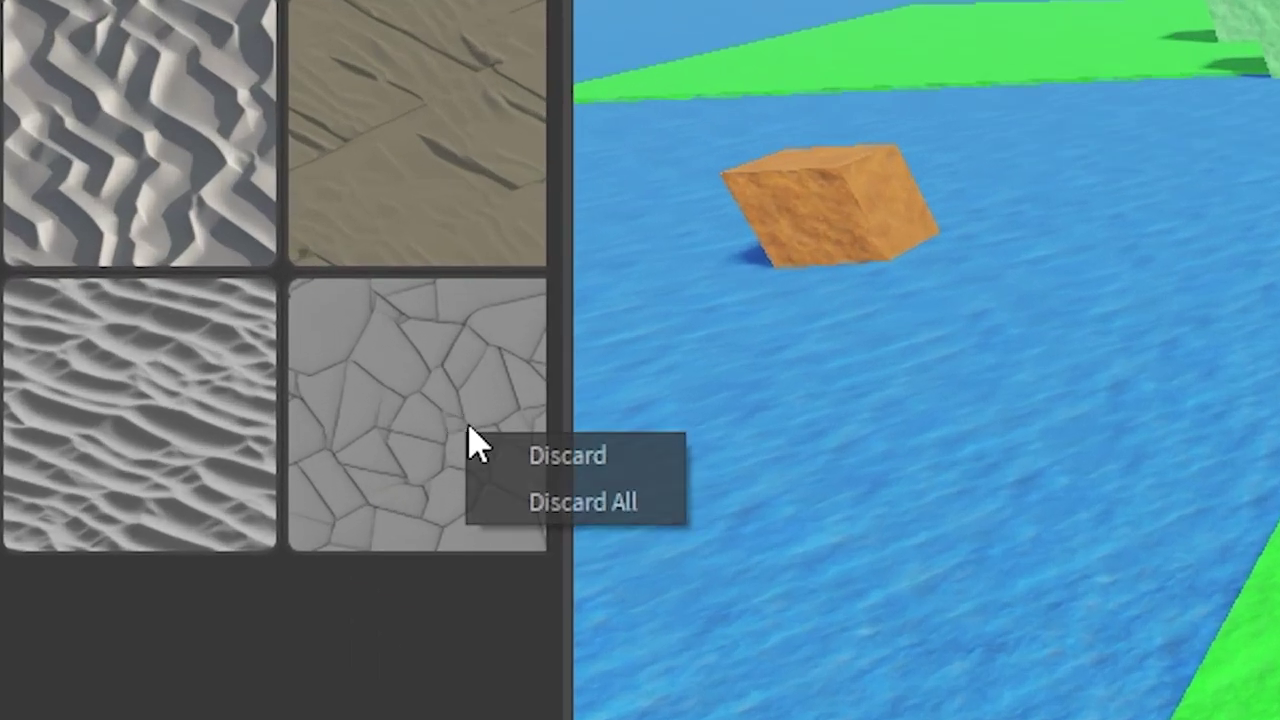
pyautogui.click(185, 376)
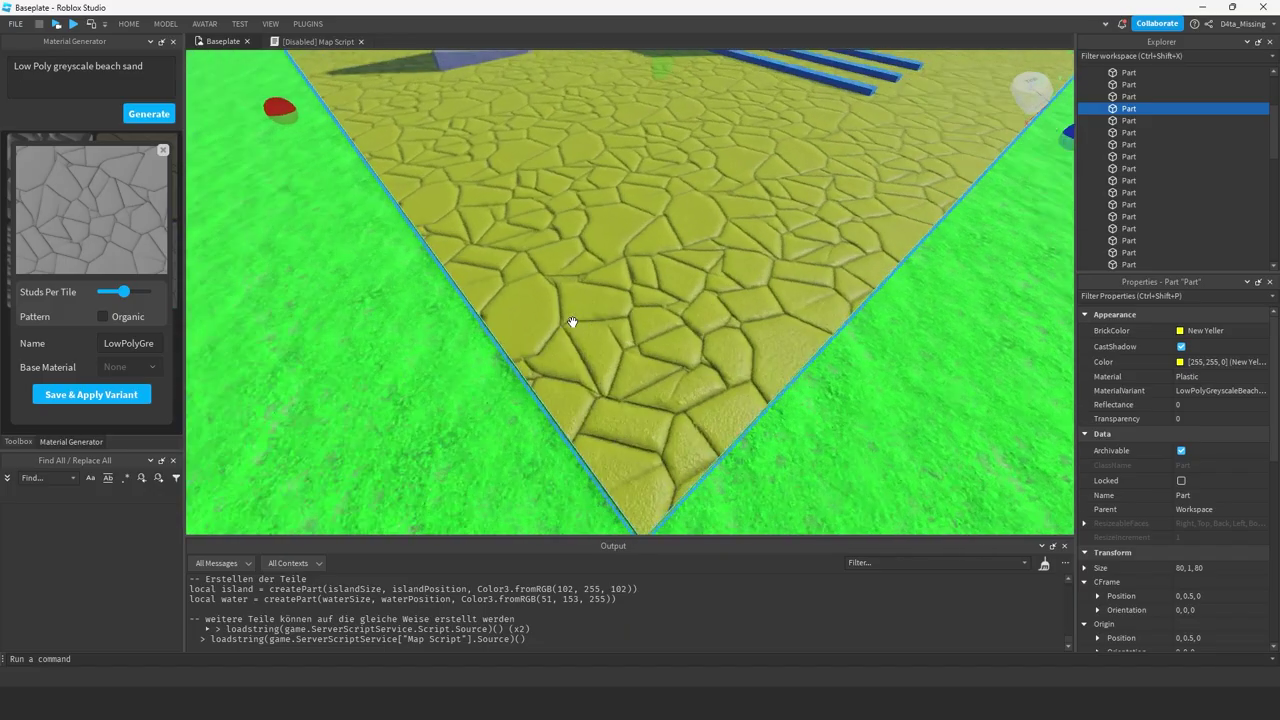
pyautogui.scroll(5, 571, 323)
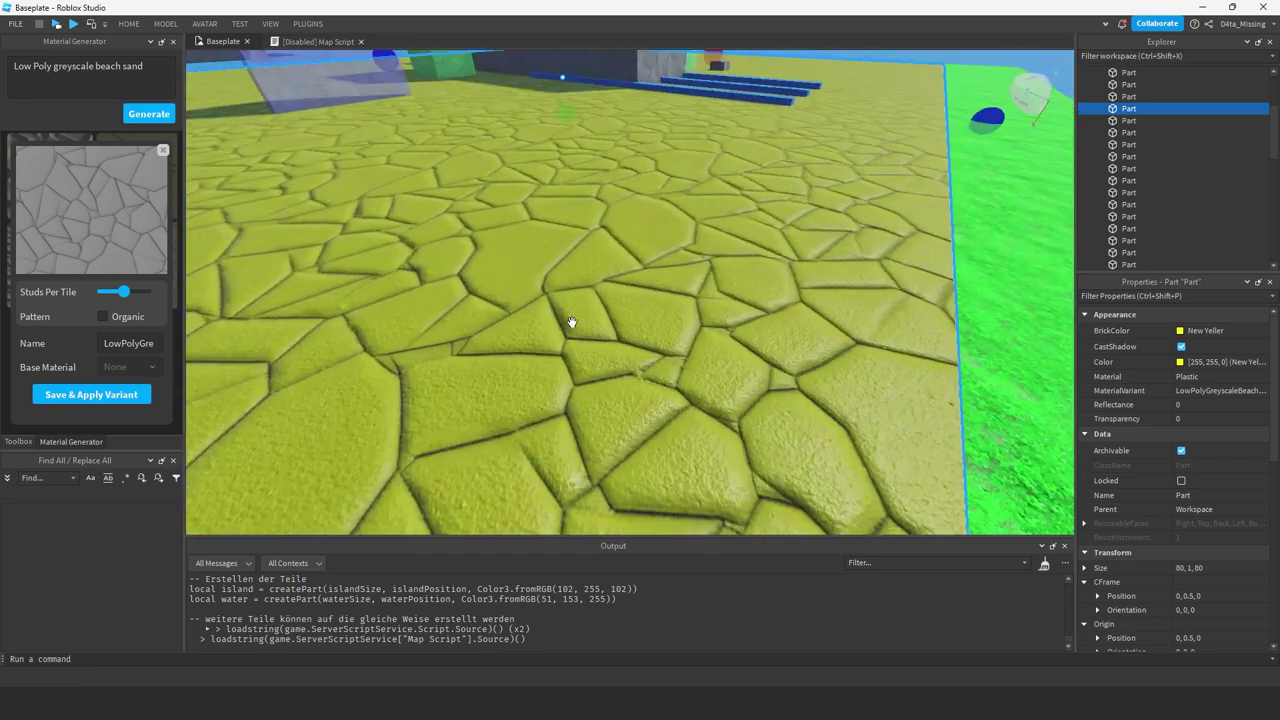
pyautogui.press('f')
# - Lower the sand material's studs per tile, use the Organic pattern with Sand as base material, and save and apply the variant
pyautogui.moveTo(122, 291); pyautogui.dragTo(109, 292)
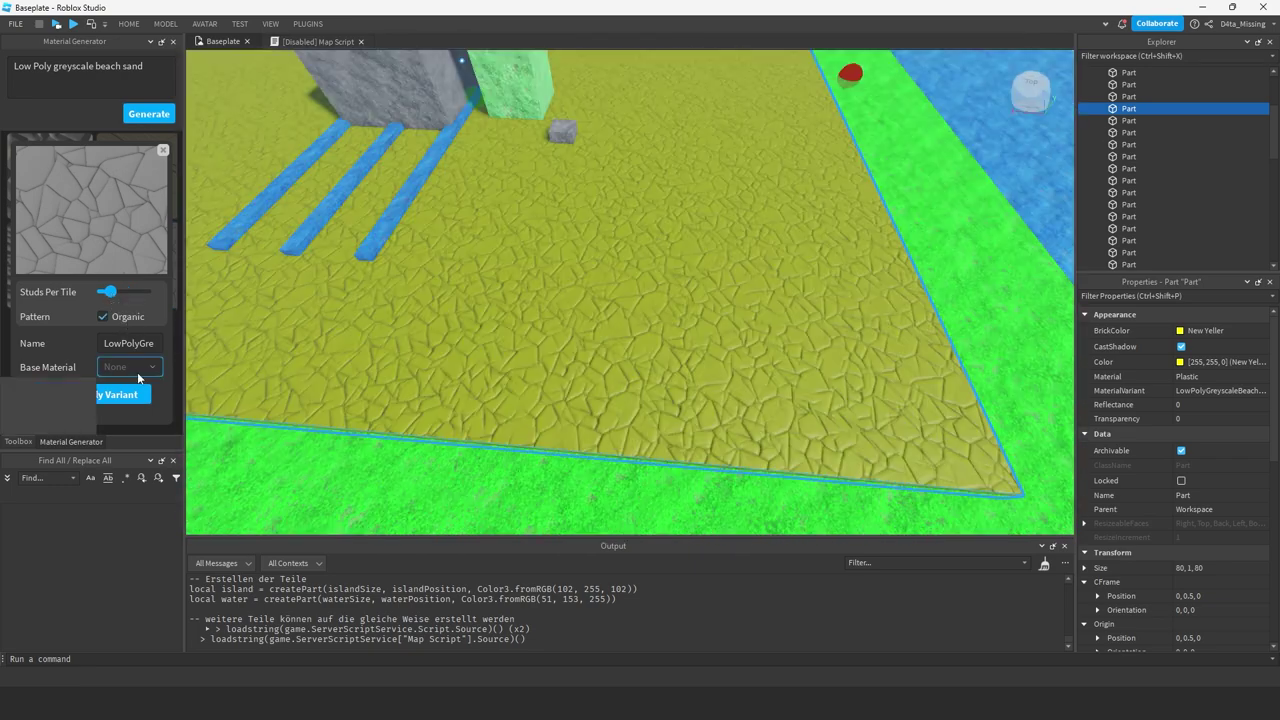
pyautogui.click(136, 368)
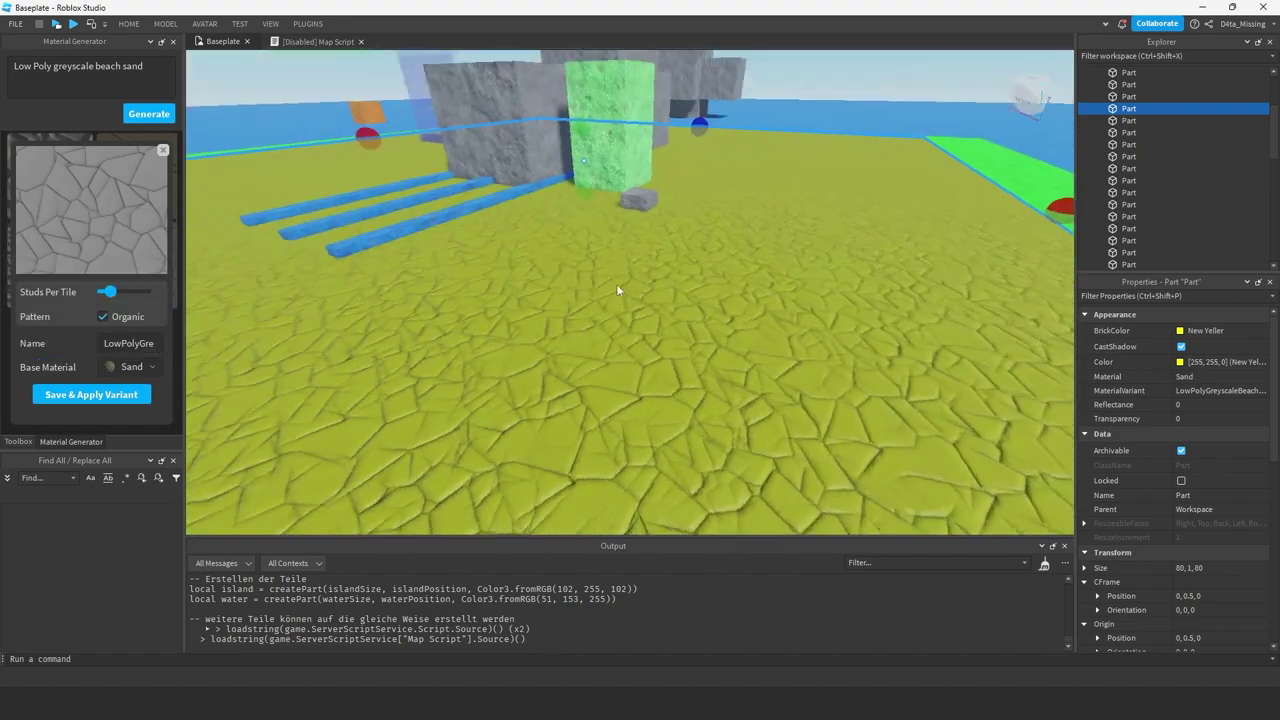
pyautogui.scroll(-3, 617, 290)
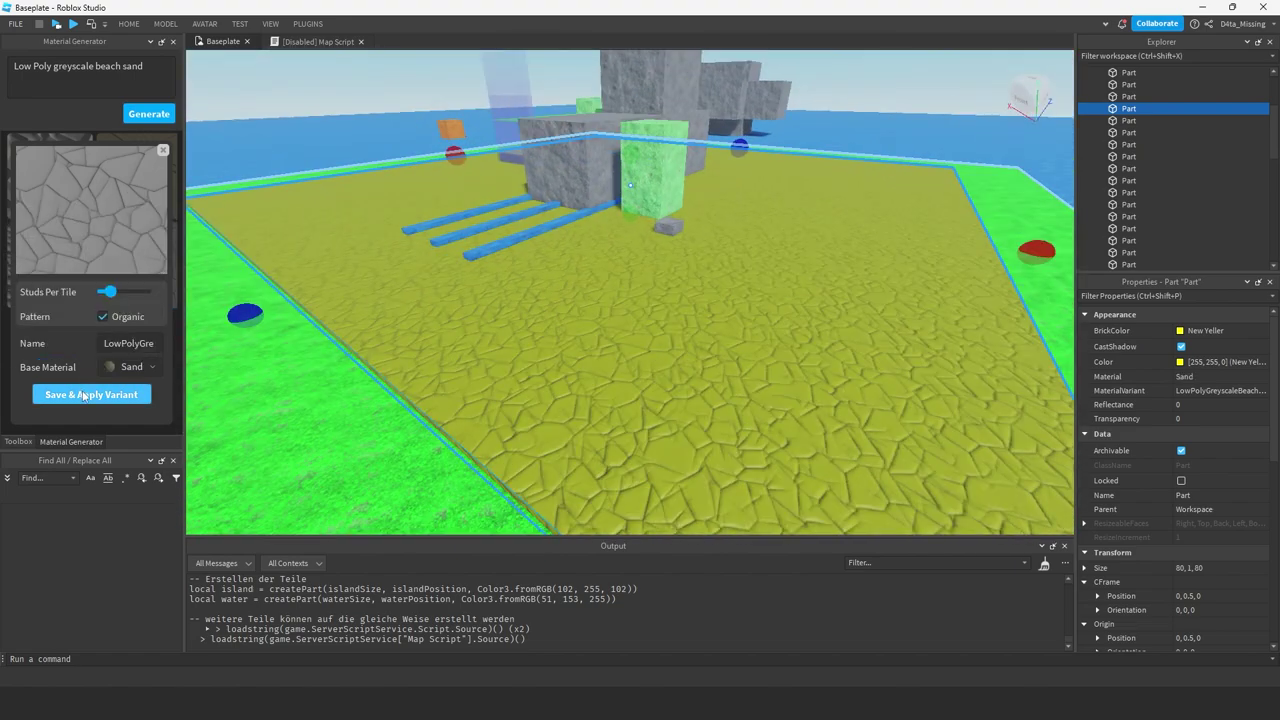
pyautogui.scroll(-5, 315, 372)
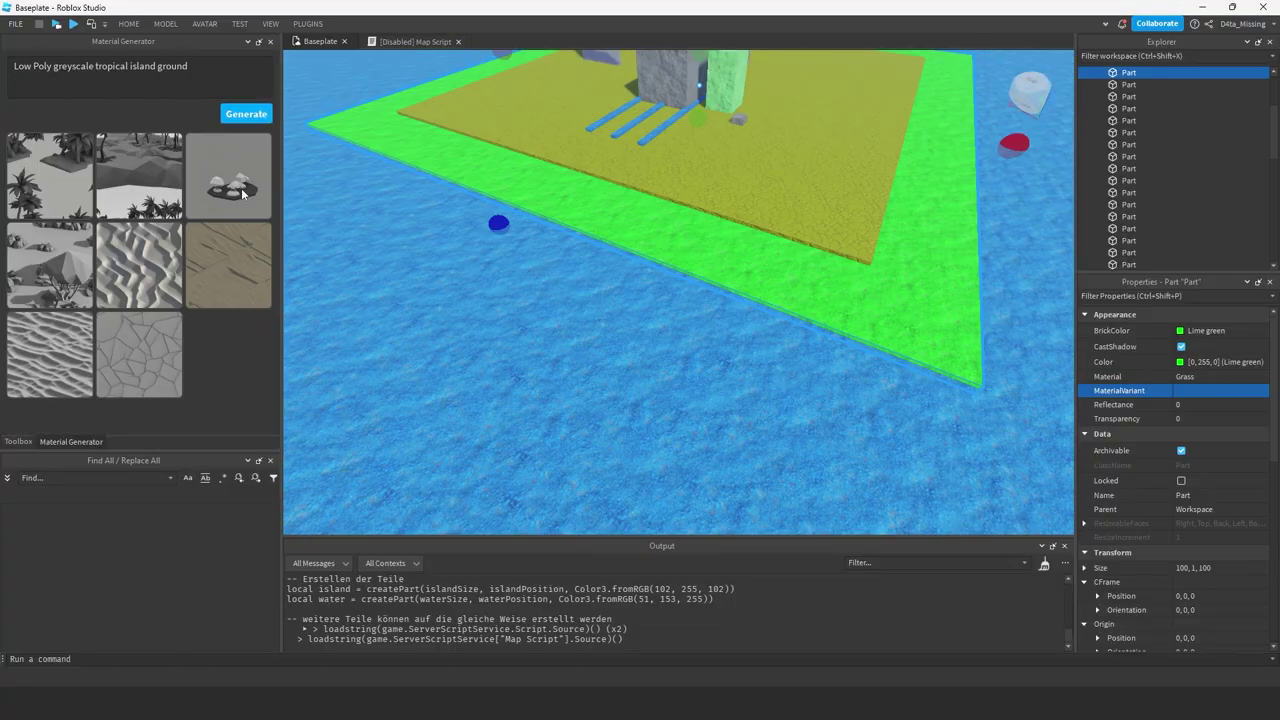
# - Pick a "Low Poly greyscale tropical island ground" material for the green island and texture the chest block from "Low Poly greyscale treasure chest"
pyautogui.click(241, 192)
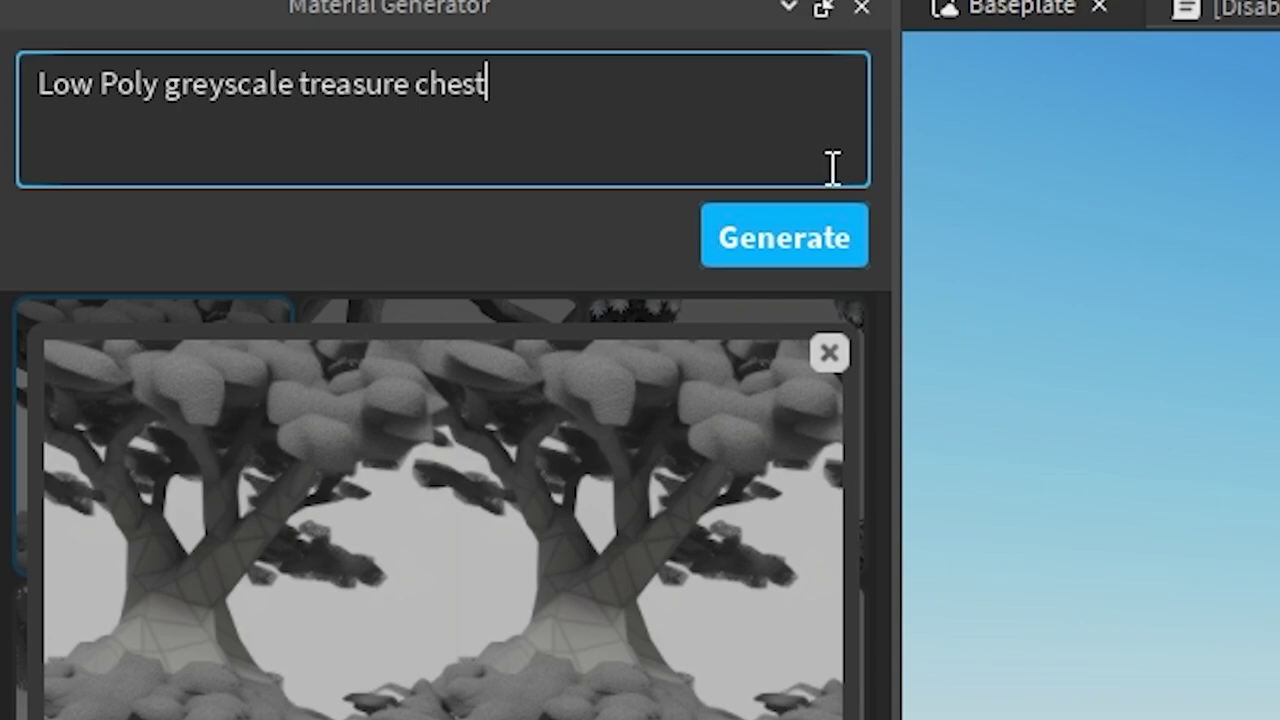
pyautogui.click(784, 237)
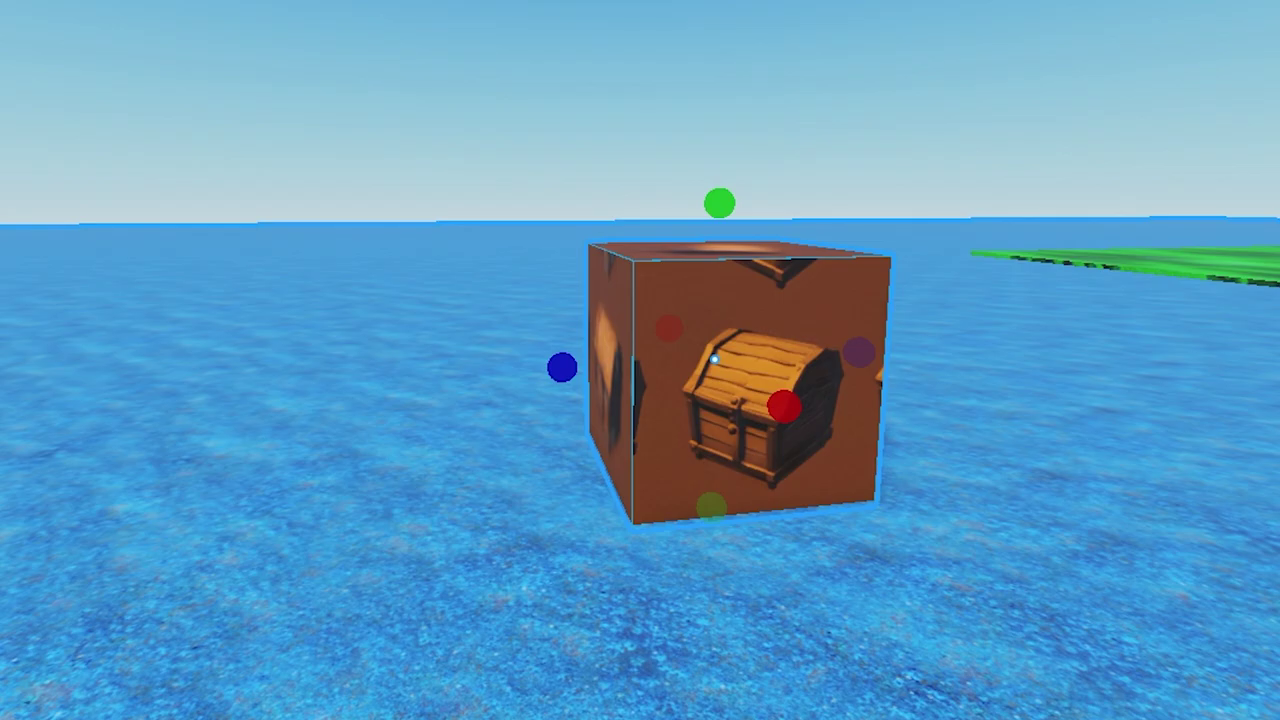
pyautogui.click(145, 395)
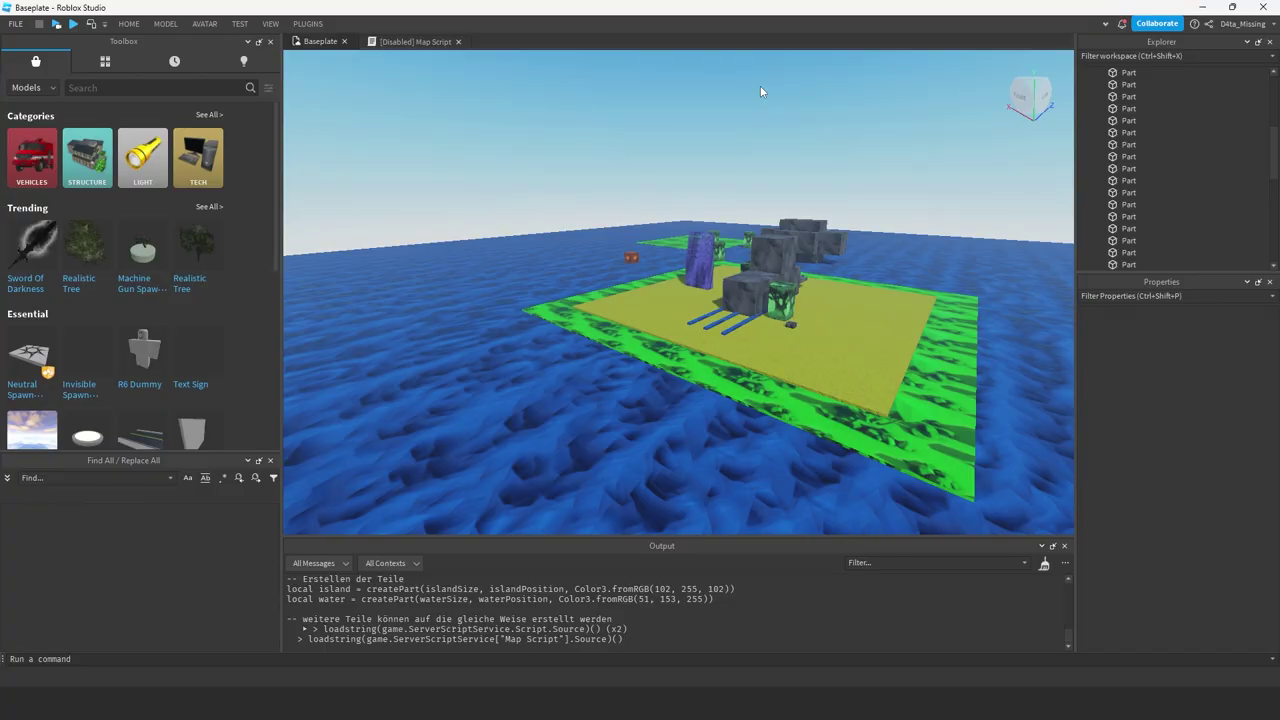
# - Look over the textured map, then select the mysterious-island Lighting script in ChatGPT's answer
pyautogui.moveTo(786, 196); pyautogui.dragTo(789, 196, button='right')
pyautogui.press('w')
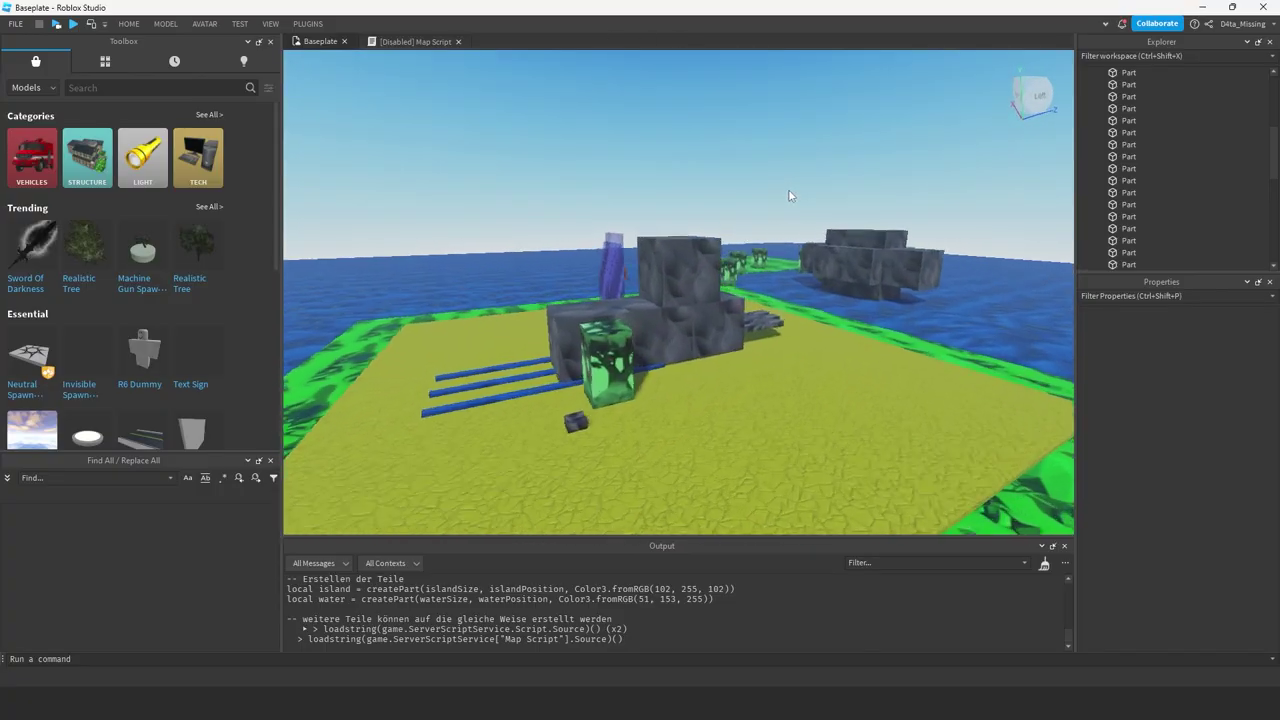
pyautogui.moveTo(612, 605); pyautogui.dragTo(409, 289)
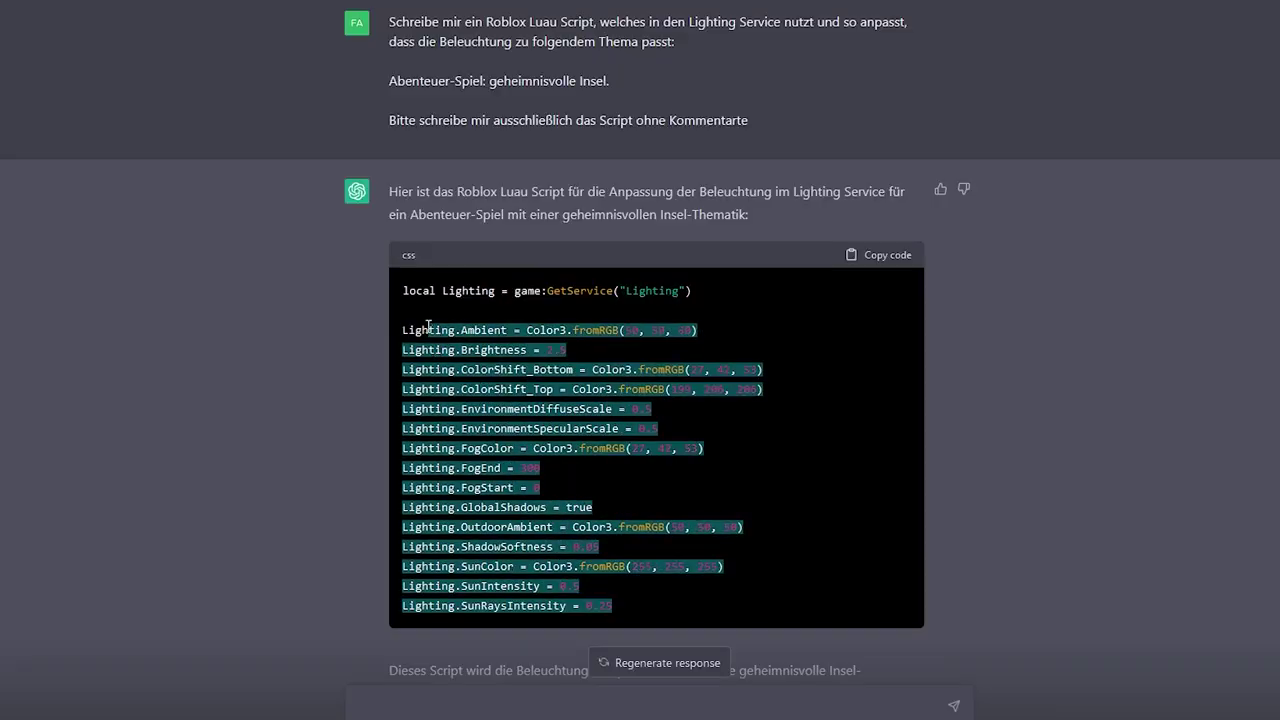
pyautogui.scroll(-2, 409, 289)
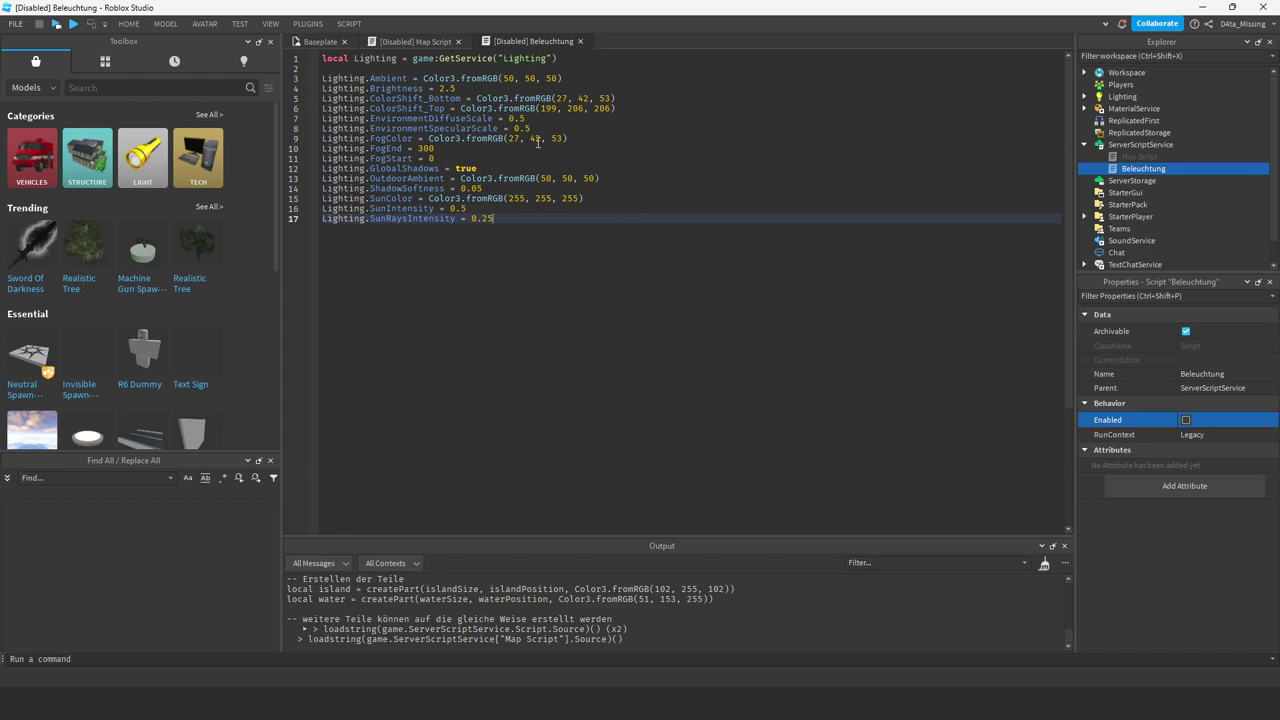
# - Run the Beleuchtung script in the Baseplate place with loadstring(game.ServerScriptService["Beleuchtung"].Source)()
pyautogui.click(320, 41)
pyautogui.click(313, 657)
pyautogui.write('loadstring(game.ServerScriptService["Beleuchtung"].Source)()')
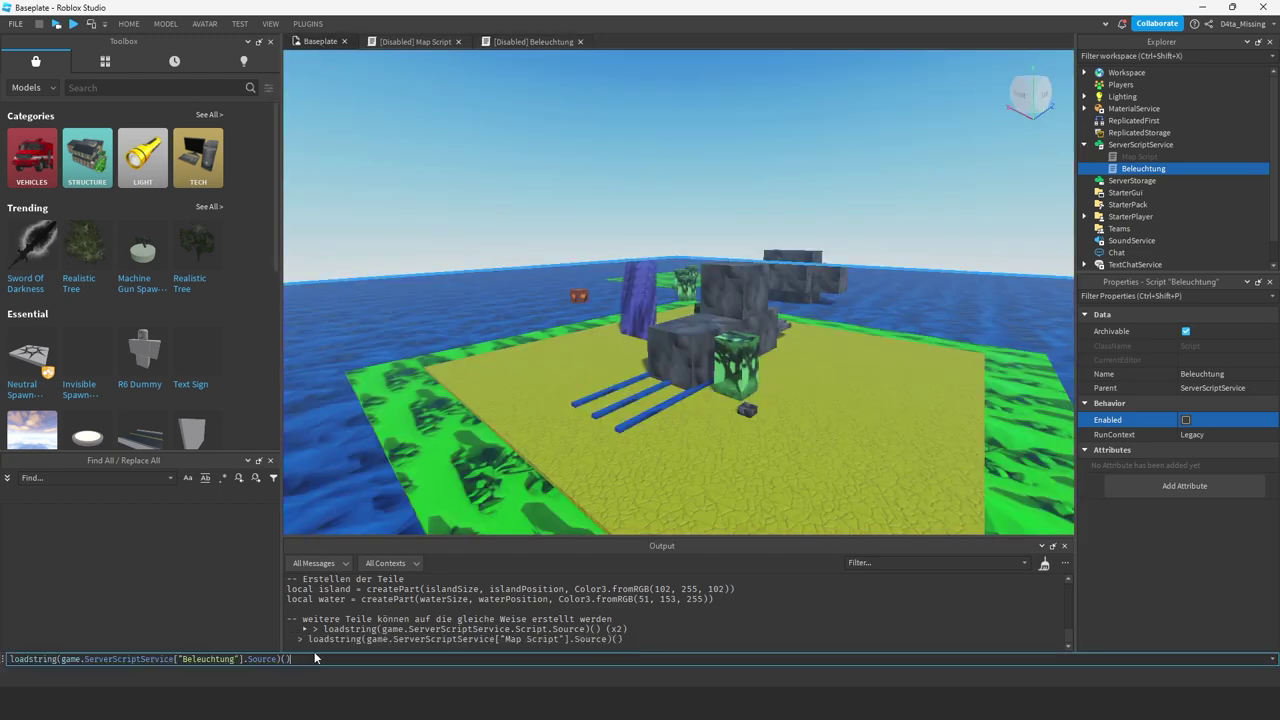
pyautogui.press('Return')
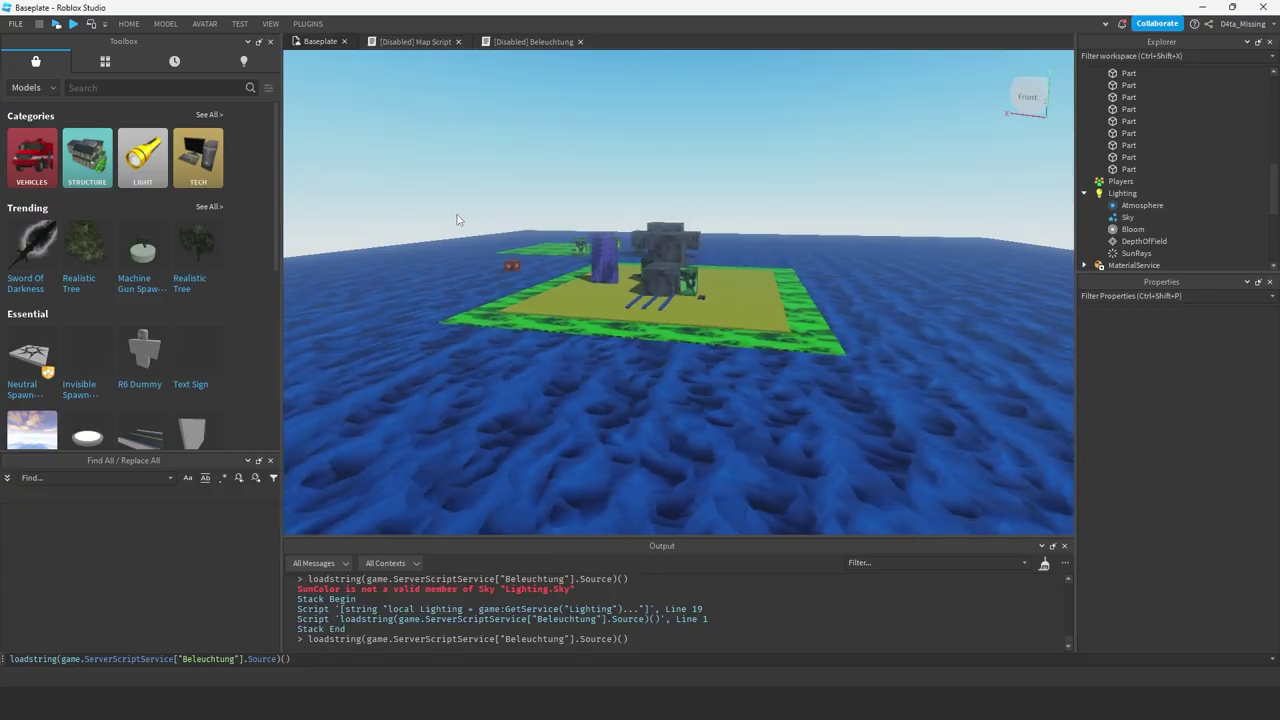
# - Examine the island's lighting, shadows and block structures from several angles, clearing the selection of the upper grey block
pyautogui.moveTo(460, 220); pyautogui.dragTo(457, 210, button='right')
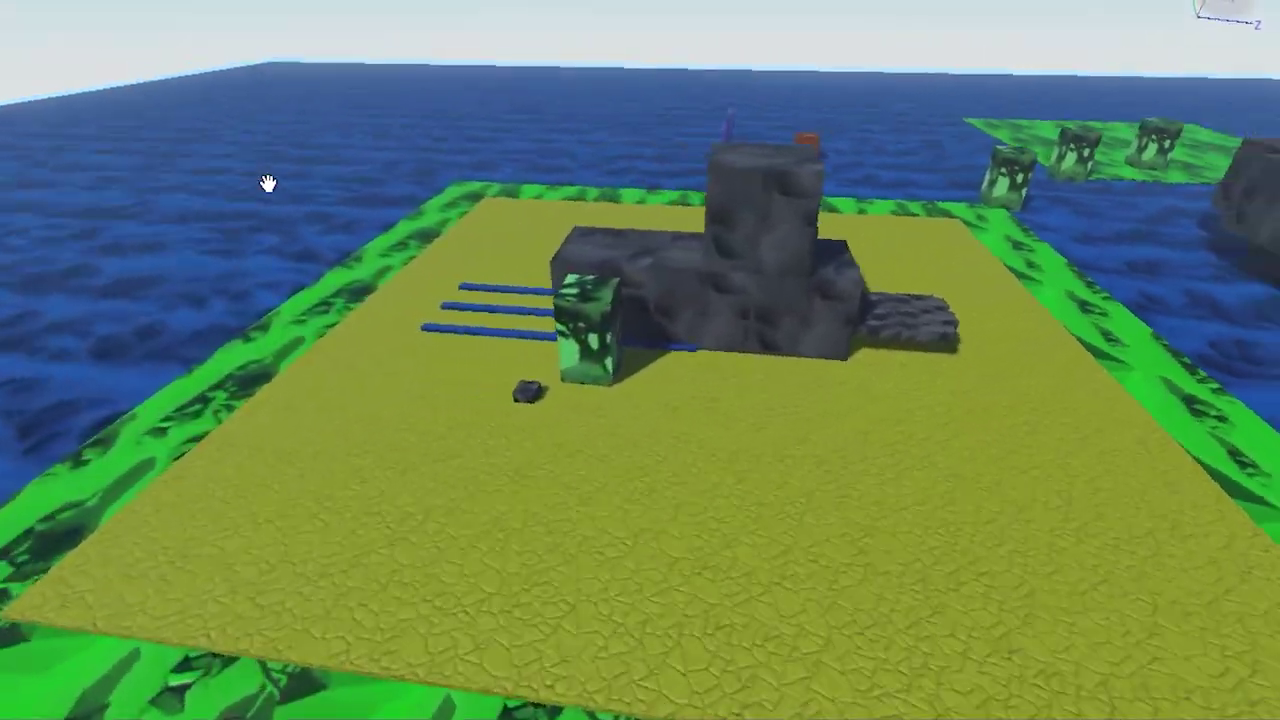
pyautogui.moveTo(268, 183); pyautogui.dragTo(271, 195, button='right')
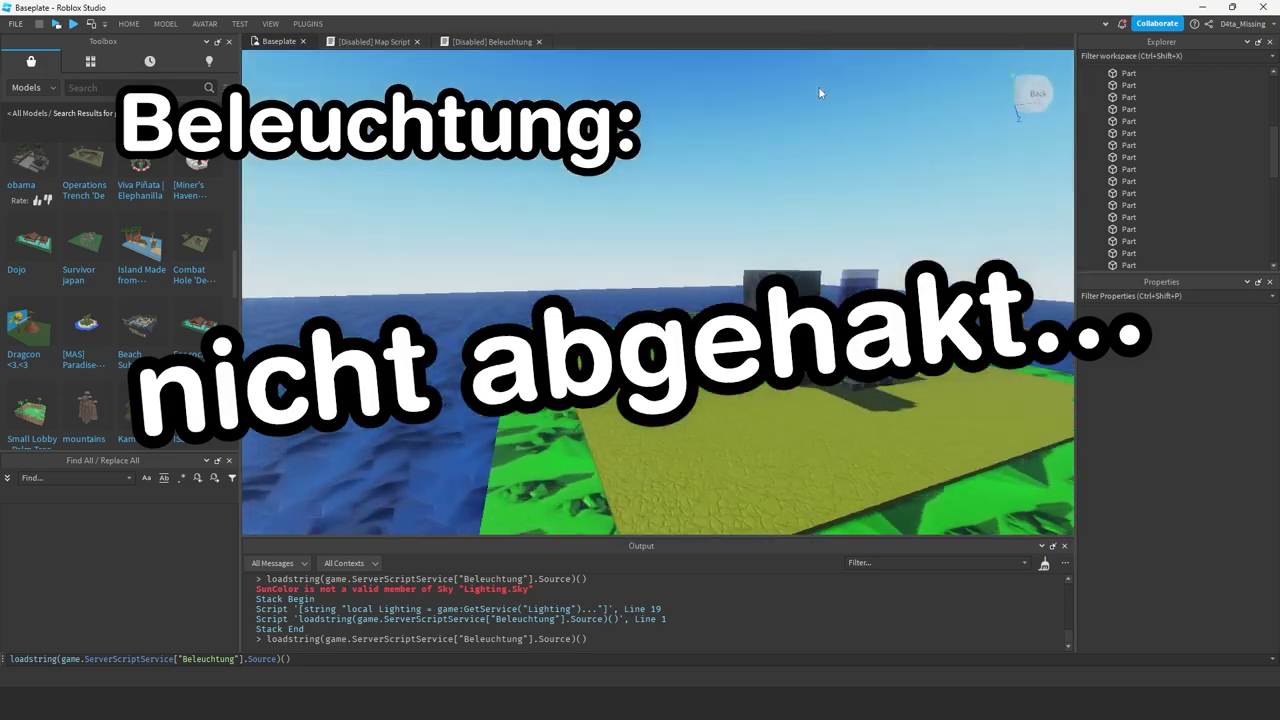
pyautogui.moveTo(818, 86); pyautogui.dragTo(818, 86, button='right')
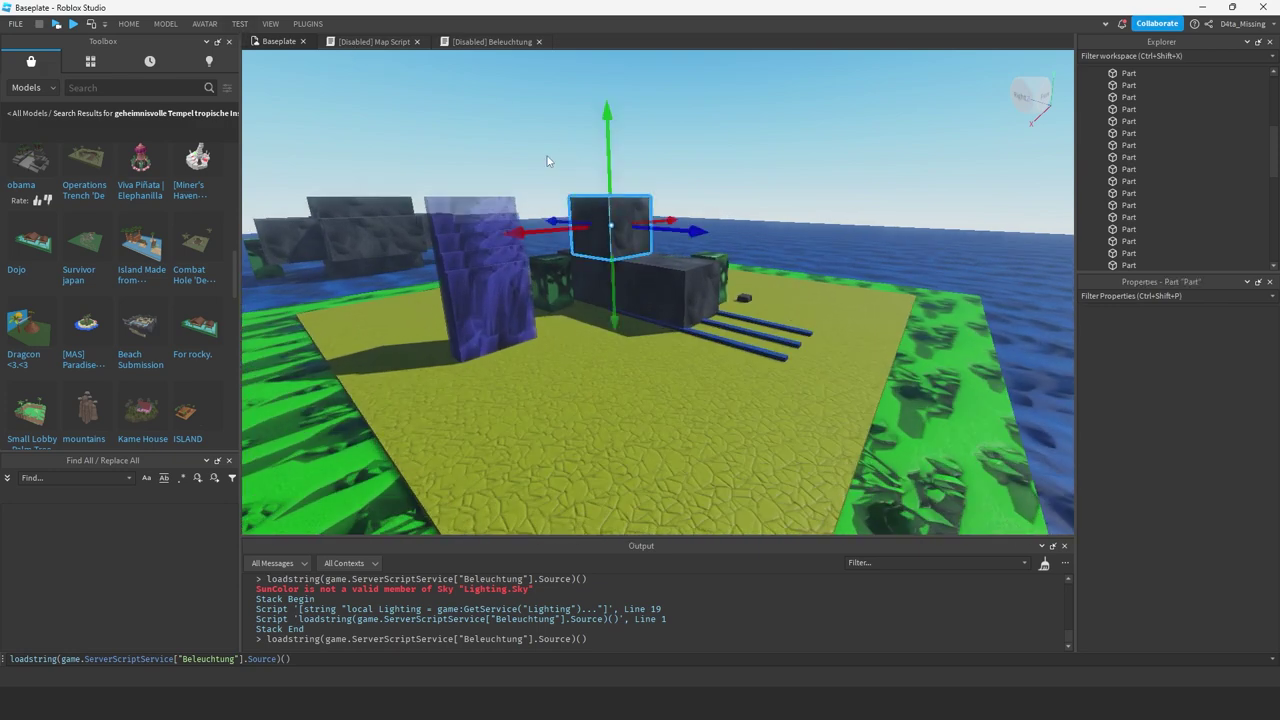
pyautogui.click(135, 23)
pyautogui.click(700, 157)
pyautogui.moveTo(700, 157); pyautogui.dragTo(689, 157, button='right')
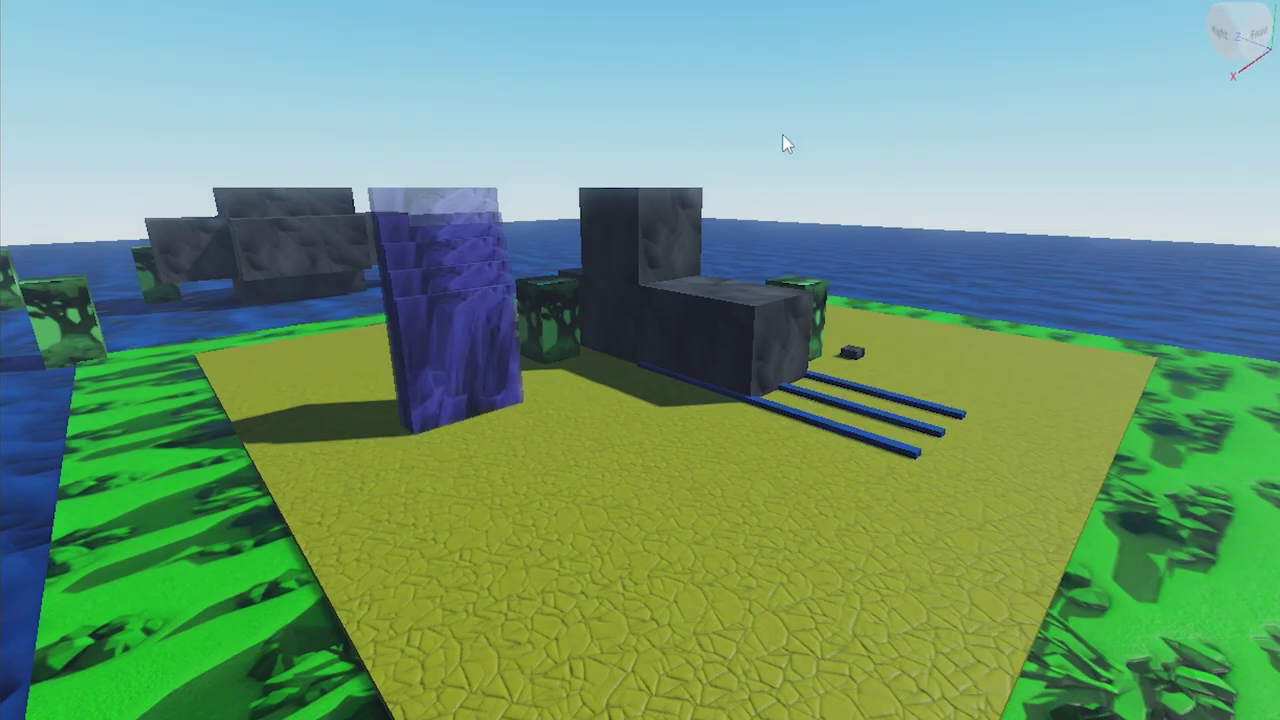
# - Examine the whole map with both islands and the surrounding ocean from increasing distances and from above
pyautogui.scroll(-5, 785, 143)
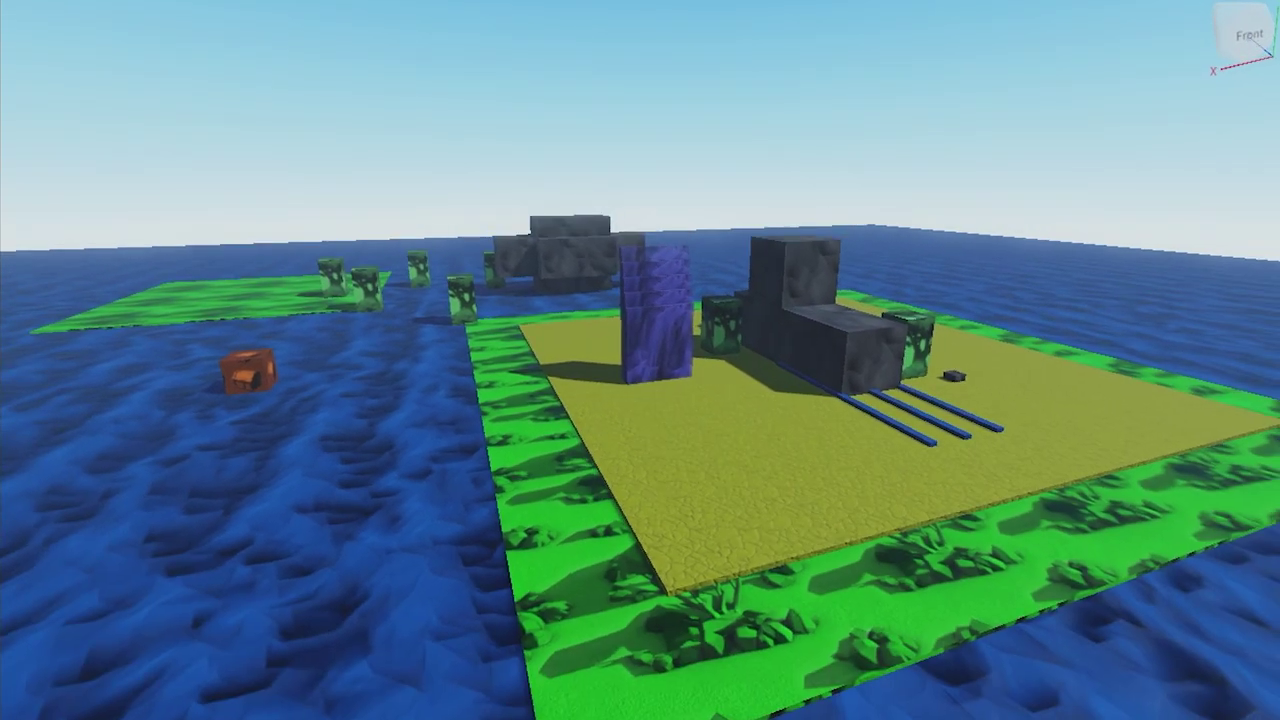
pyautogui.scroll(-4, 251, 97)
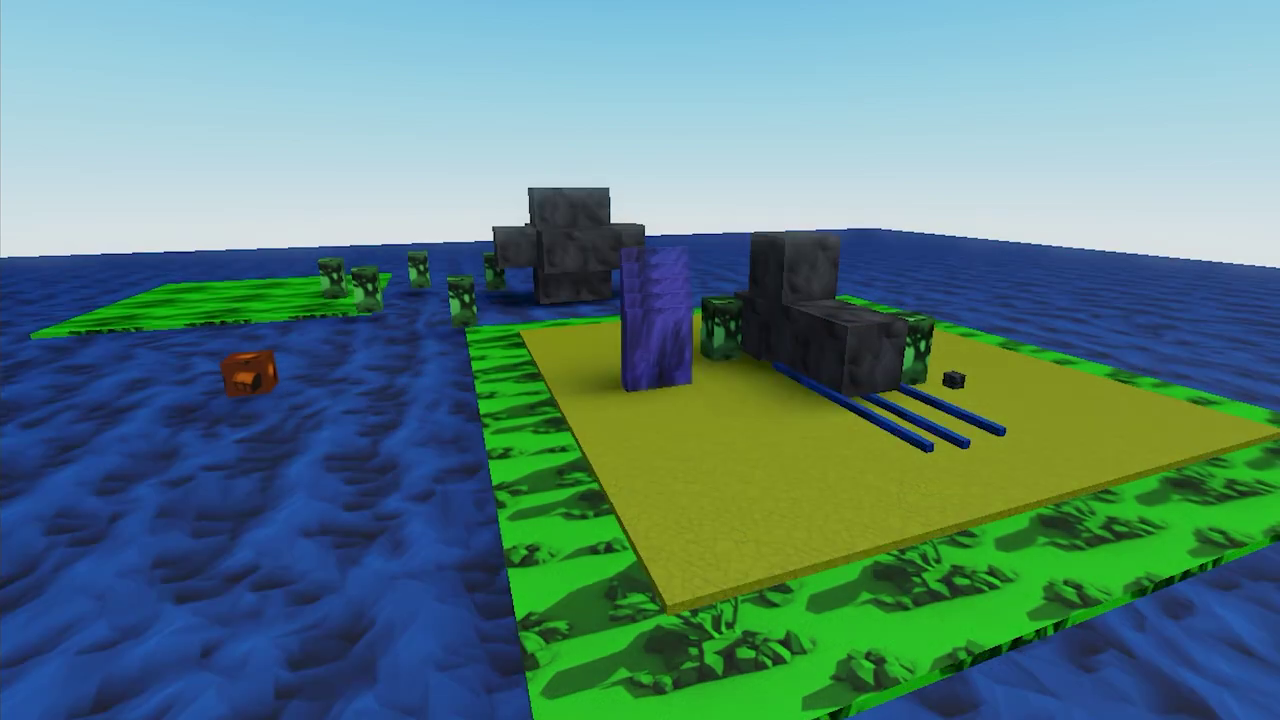
pyautogui.moveTo(251, 97); pyautogui.dragTo(261, 106, button='right')
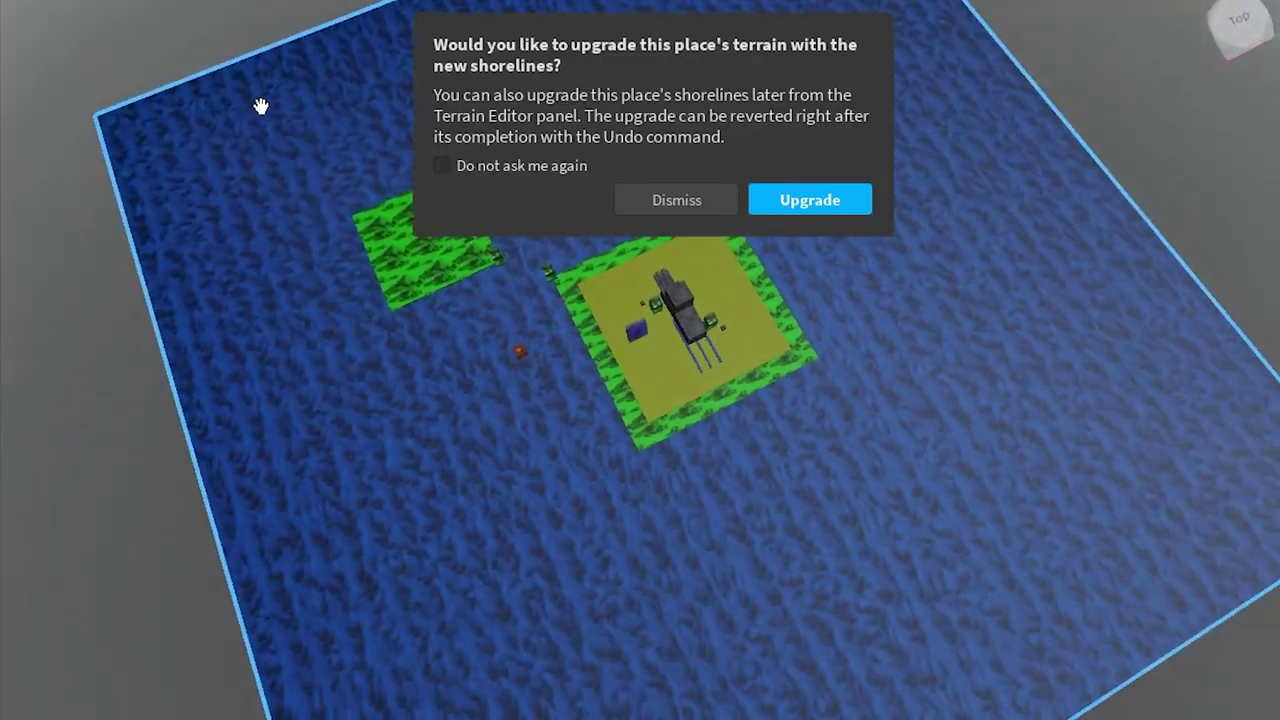
pyautogui.scroll(-6, 260, 105)
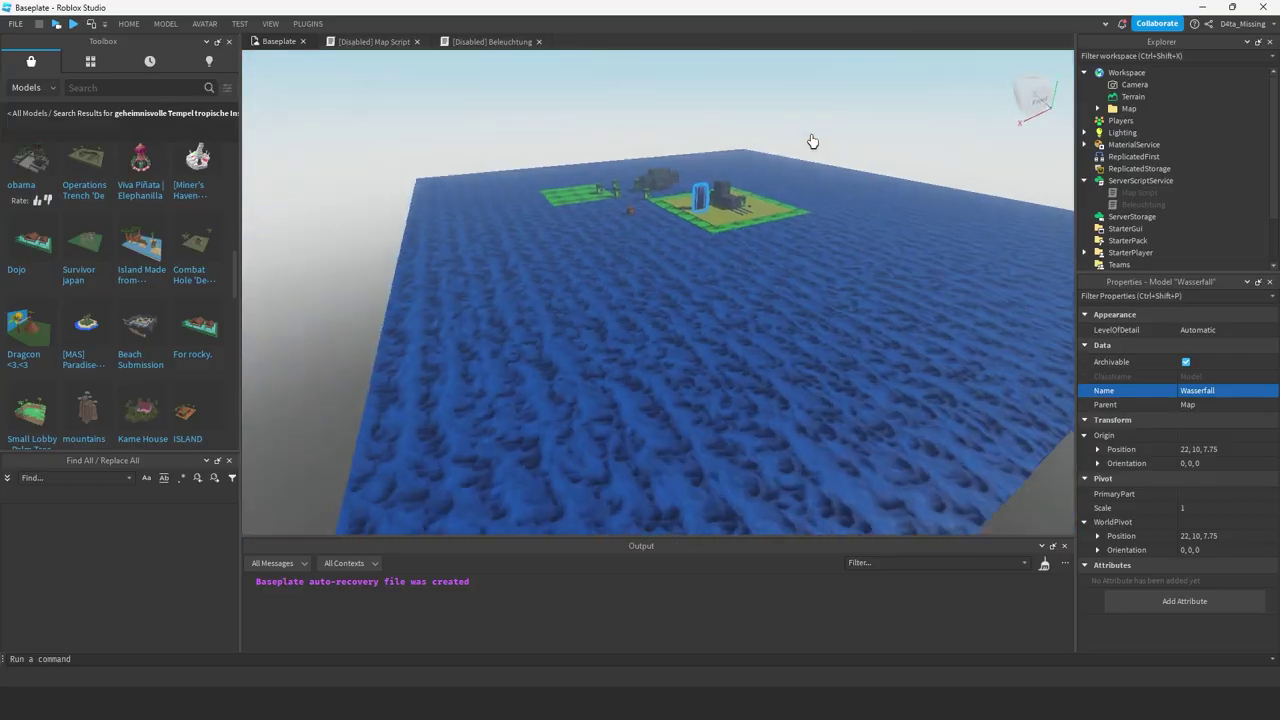
pyautogui.scroll(-3, 820, 136)
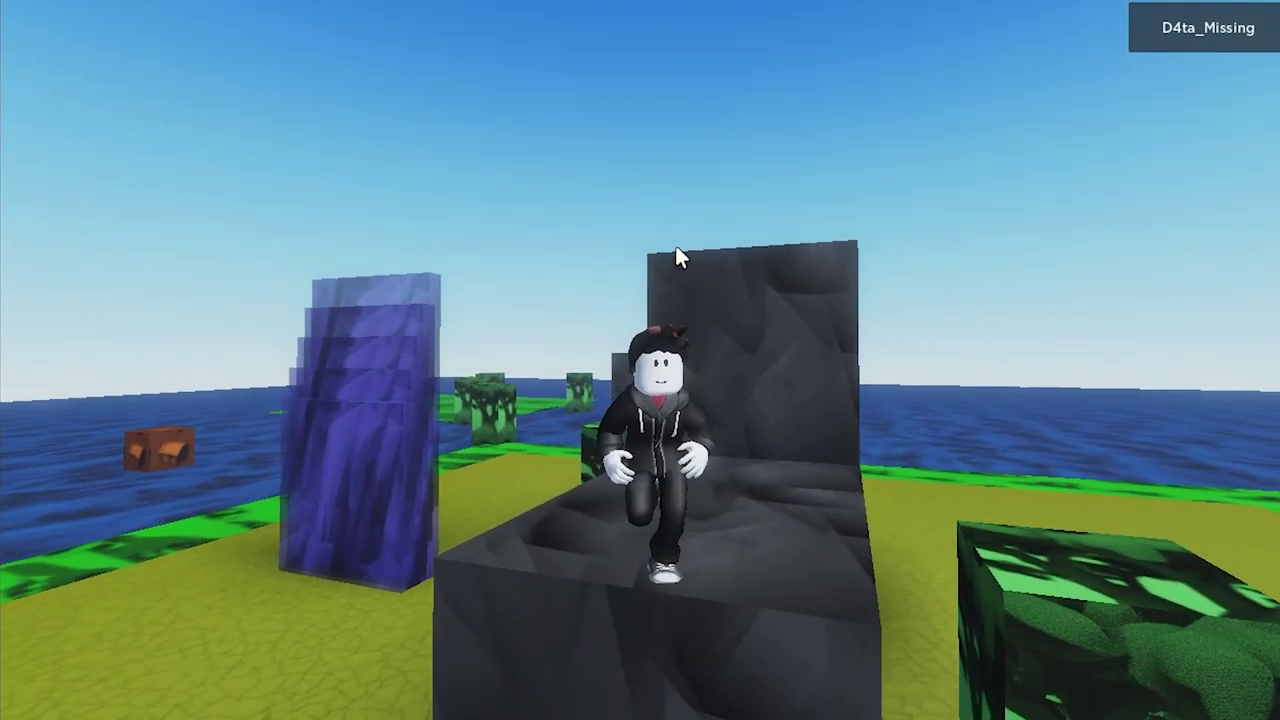
# - Walk the avatar through the playtest, past the rocks, tree and waterfall and across the water to the second island
pyautogui.press('w')
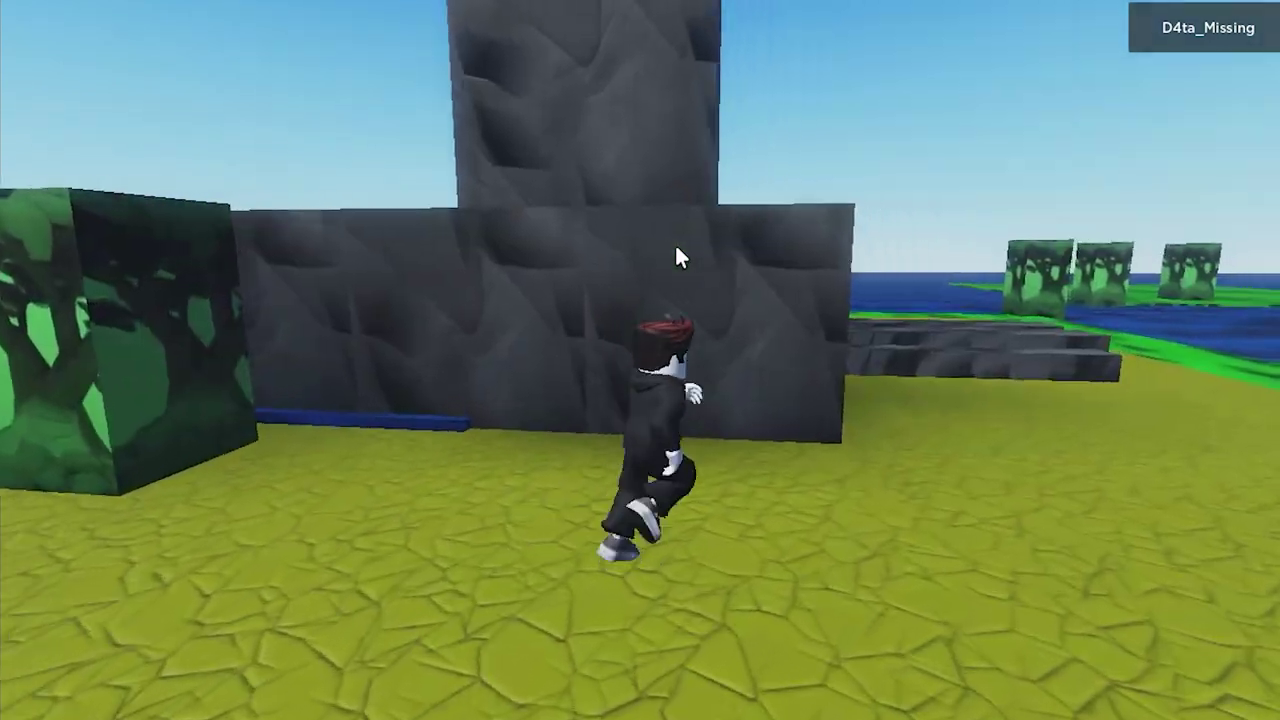
pyautogui.press('w')
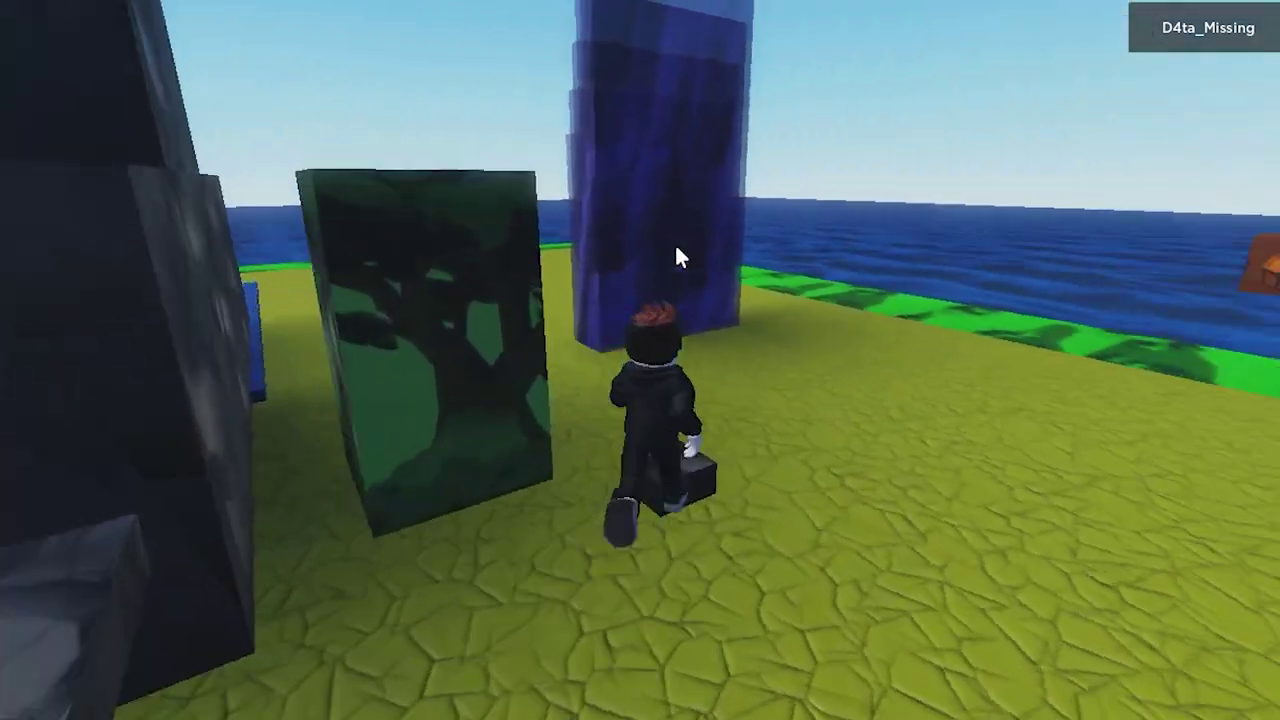
pyautogui.press('w')
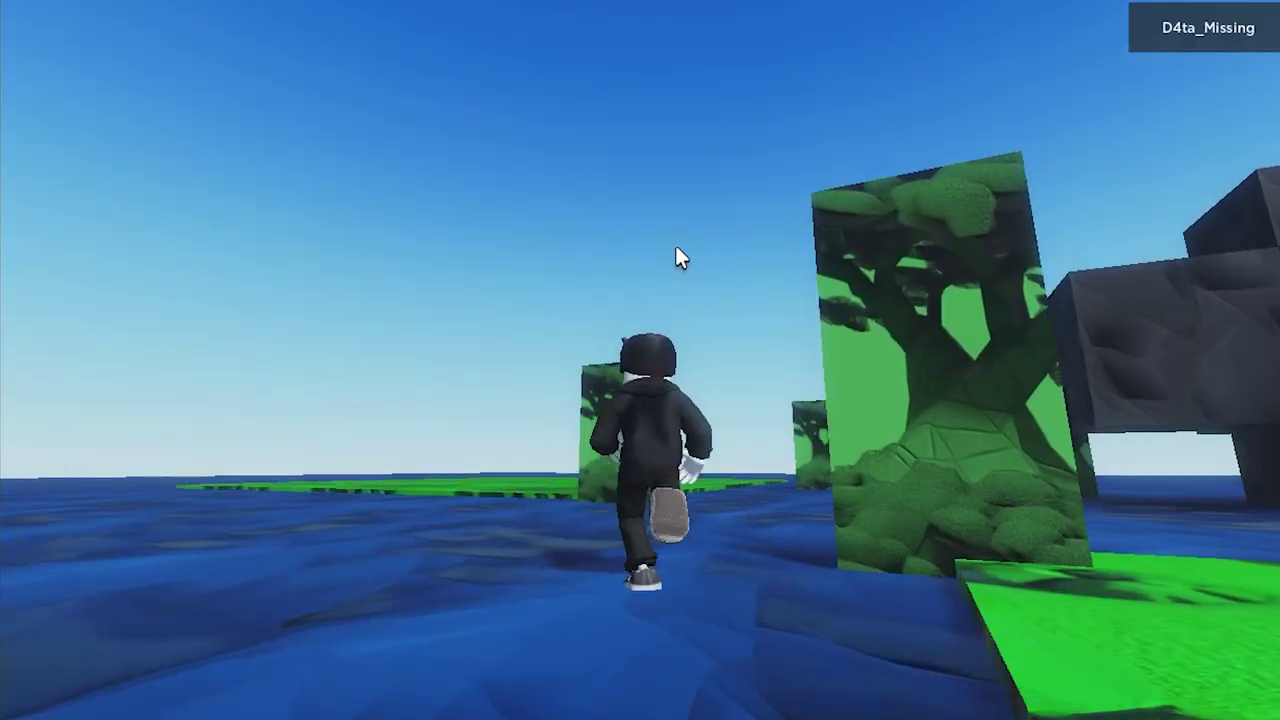
pyautogui.press('w')
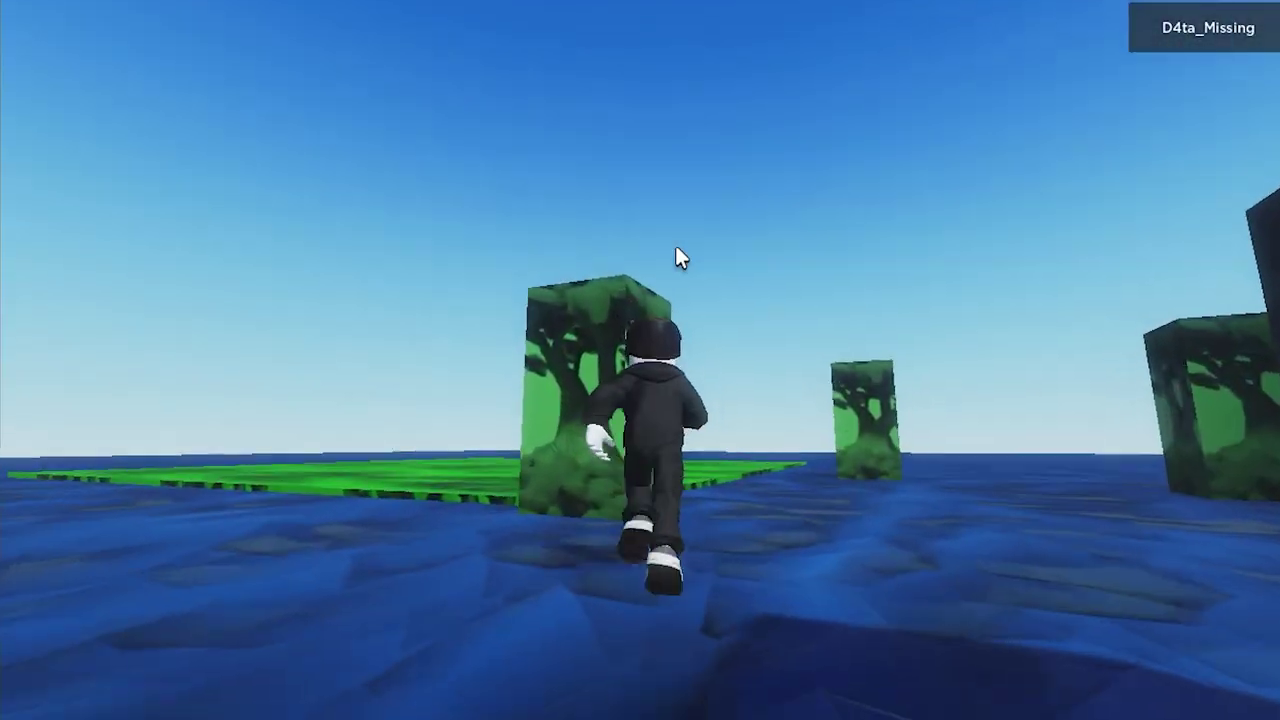
pyautogui.press('w')
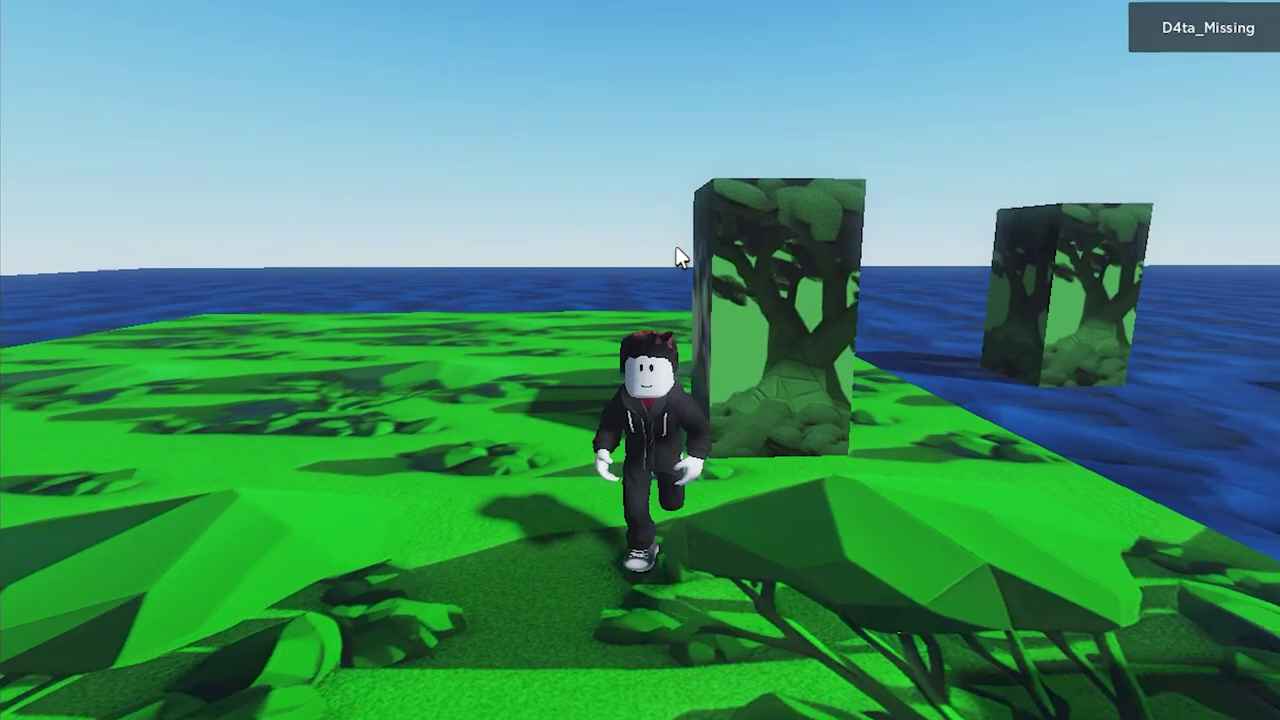
pyautogui.press('s')
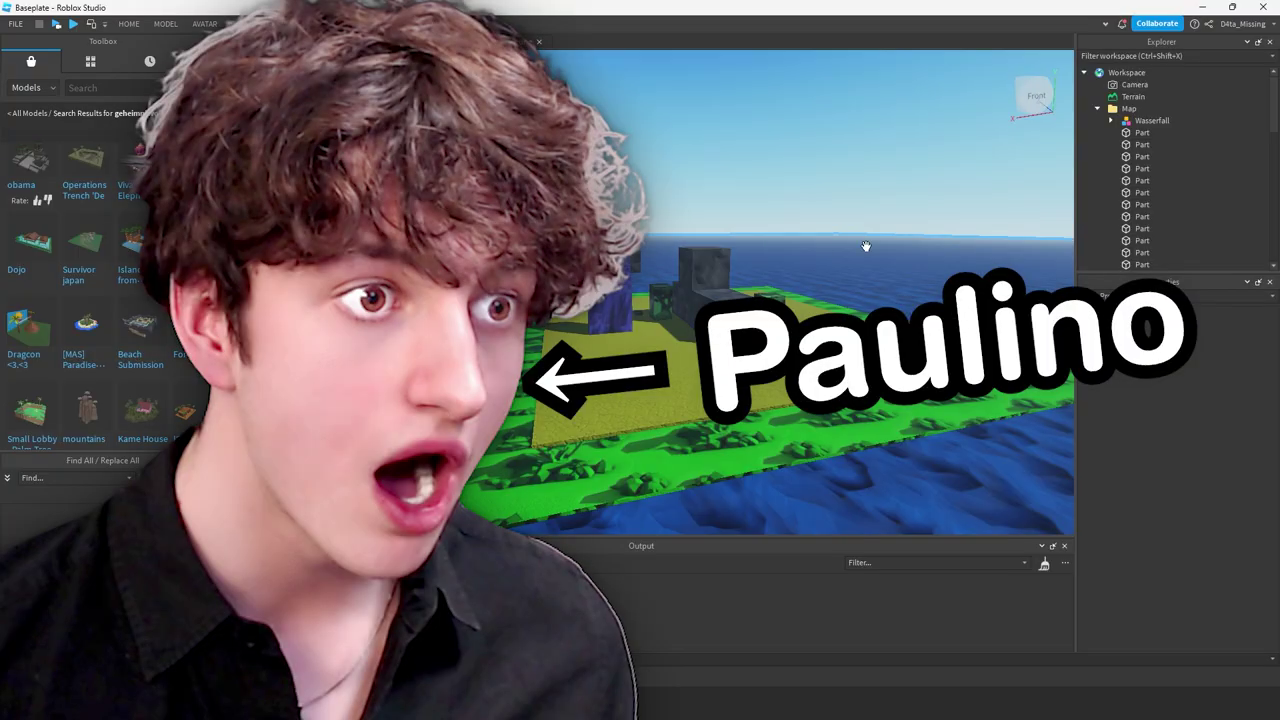
# - Select ChatGPT's script that builds a creature with legs, head and pincers, and inspect the resulting green scorpion on the island
pyautogui.moveTo(866, 246); pyautogui.dragTo(810, 235, button='right')
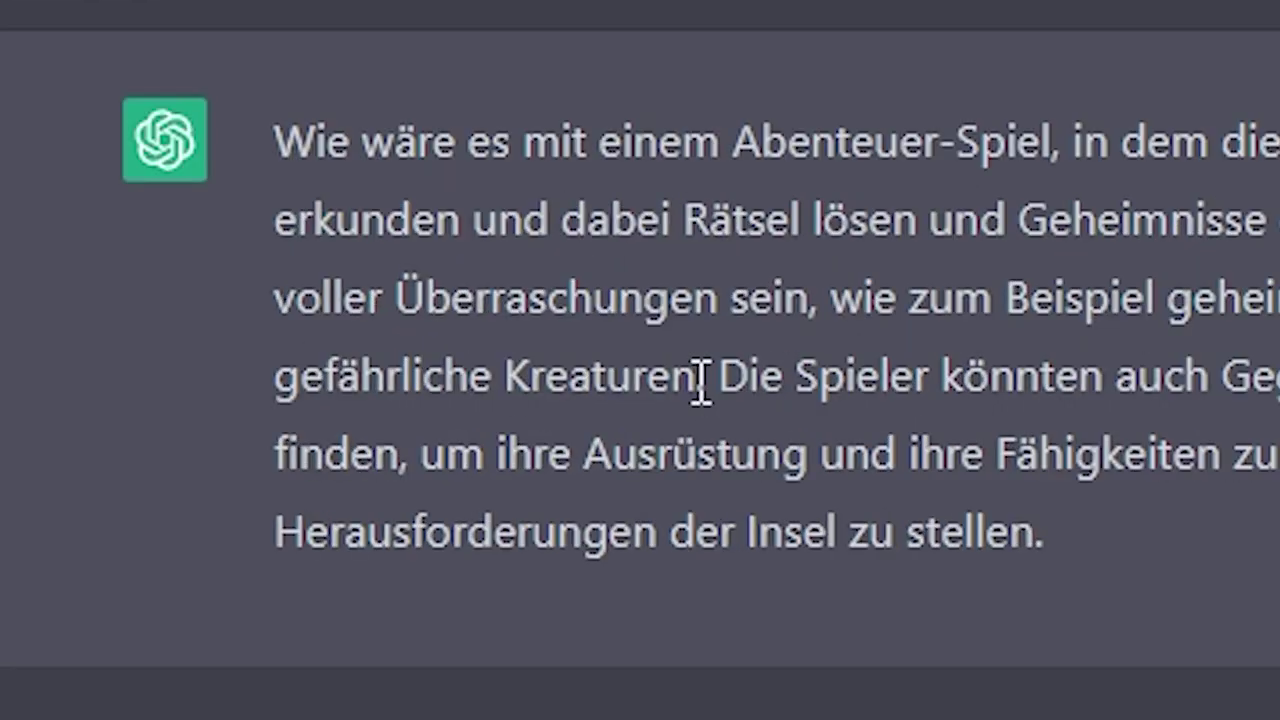
pyautogui.moveTo(528, 466); pyautogui.dragTo(423, 467)
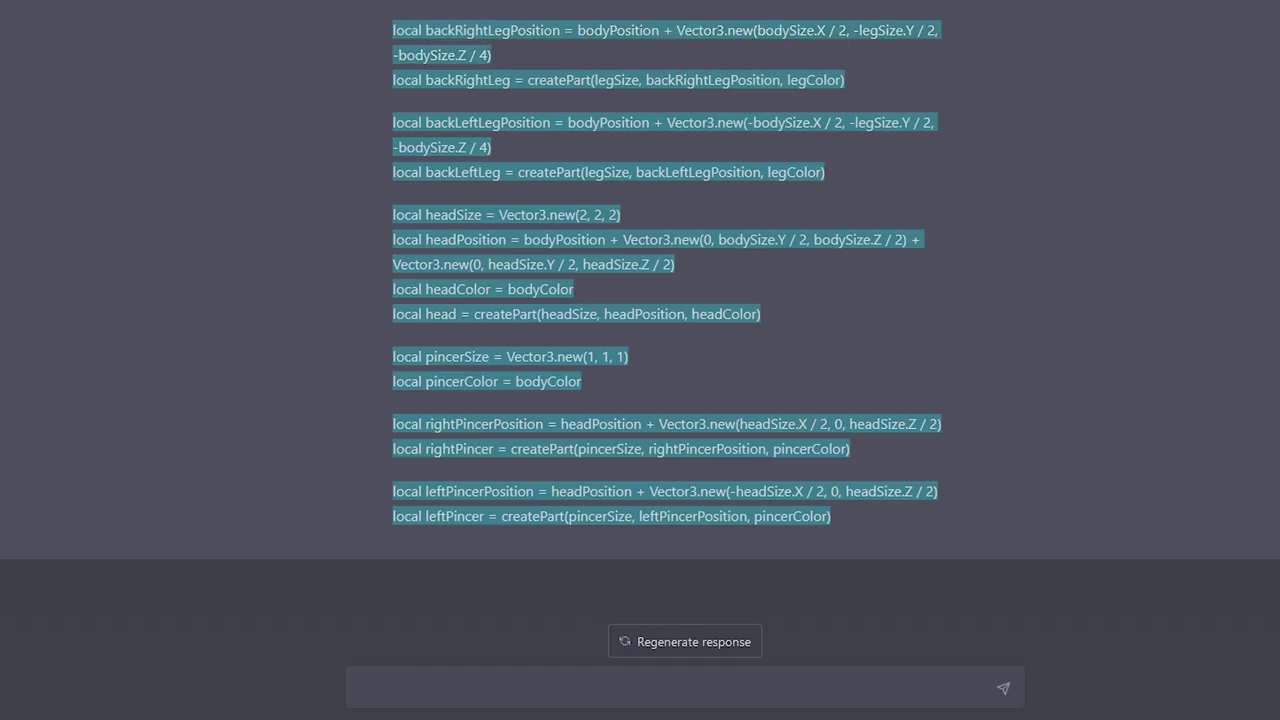
pyautogui.scroll(1, 665, 300)
pyautogui.scroll(2, 665, 300)
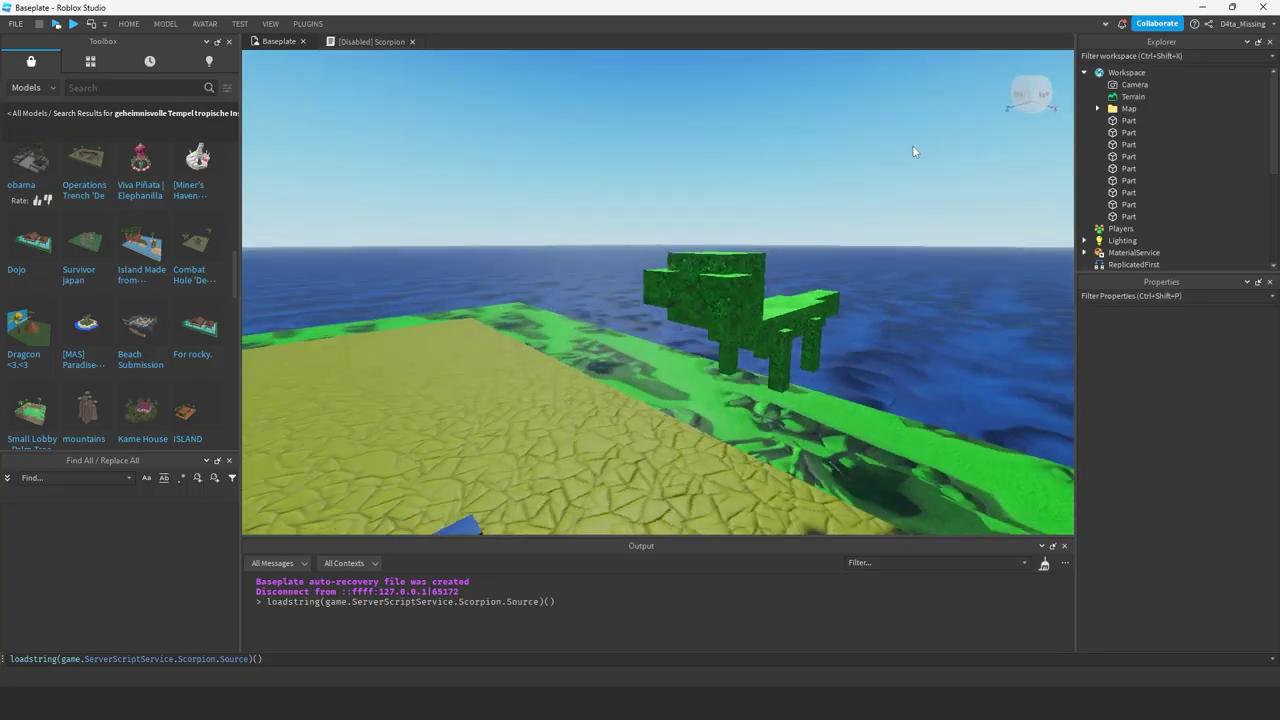
pyautogui.moveTo(913, 151); pyautogui.dragTo(903, 158, button='right')
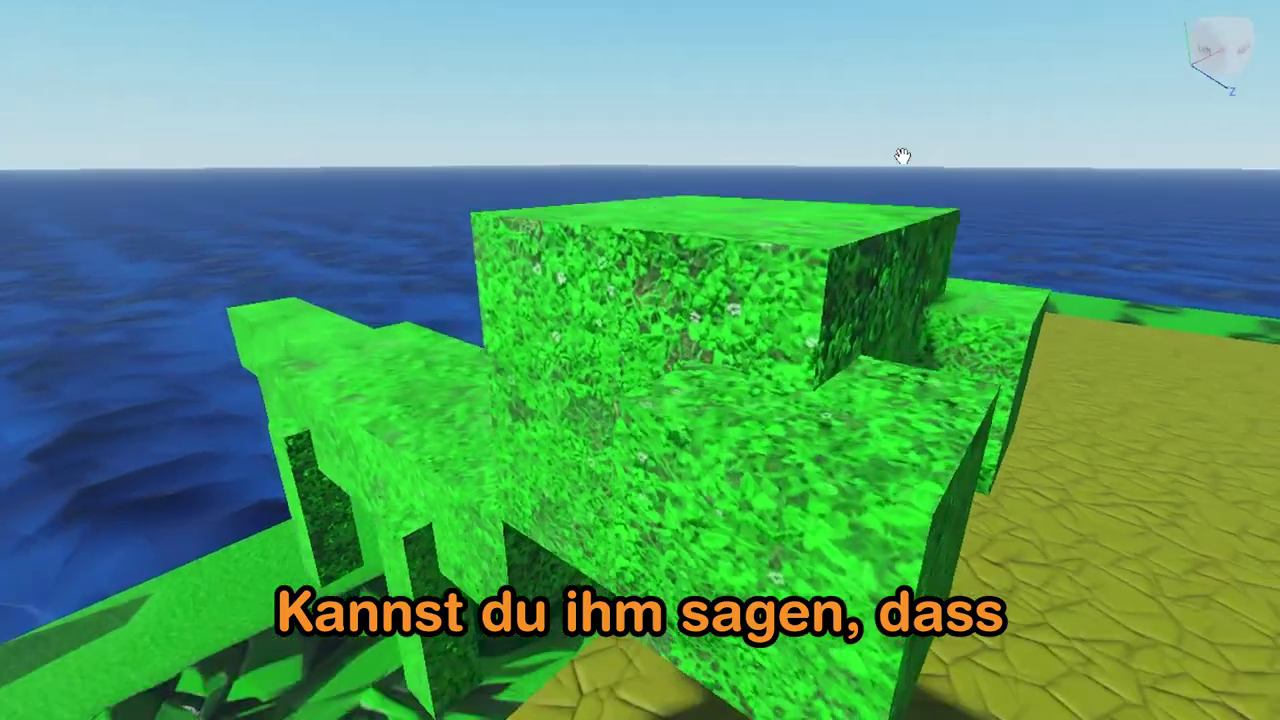
# - Inspect the green scorpion from several angles and have ChatGPT regenerate its scorpion script response
pyautogui.moveTo(903, 157); pyautogui.dragTo(903, 157, button='right')
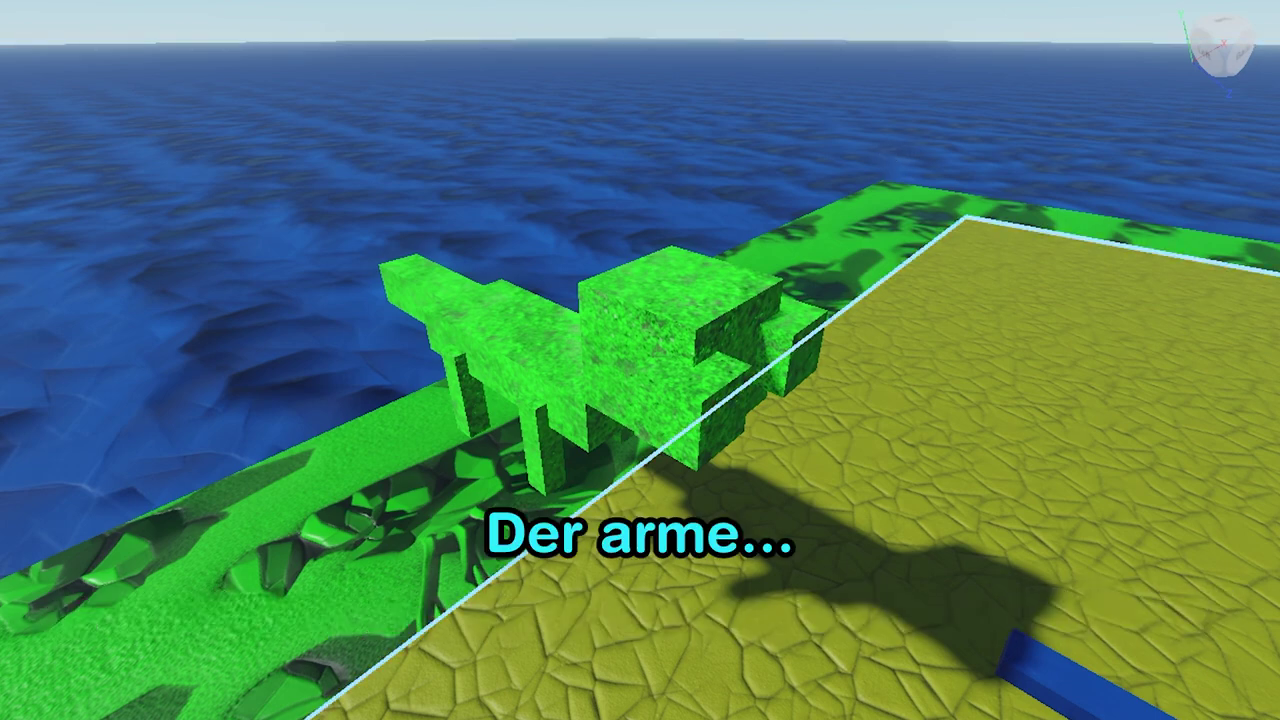
pyautogui.scroll(-5, 666, 194)
pyautogui.moveTo(711, 34); pyautogui.dragTo(701, 32, button='right')
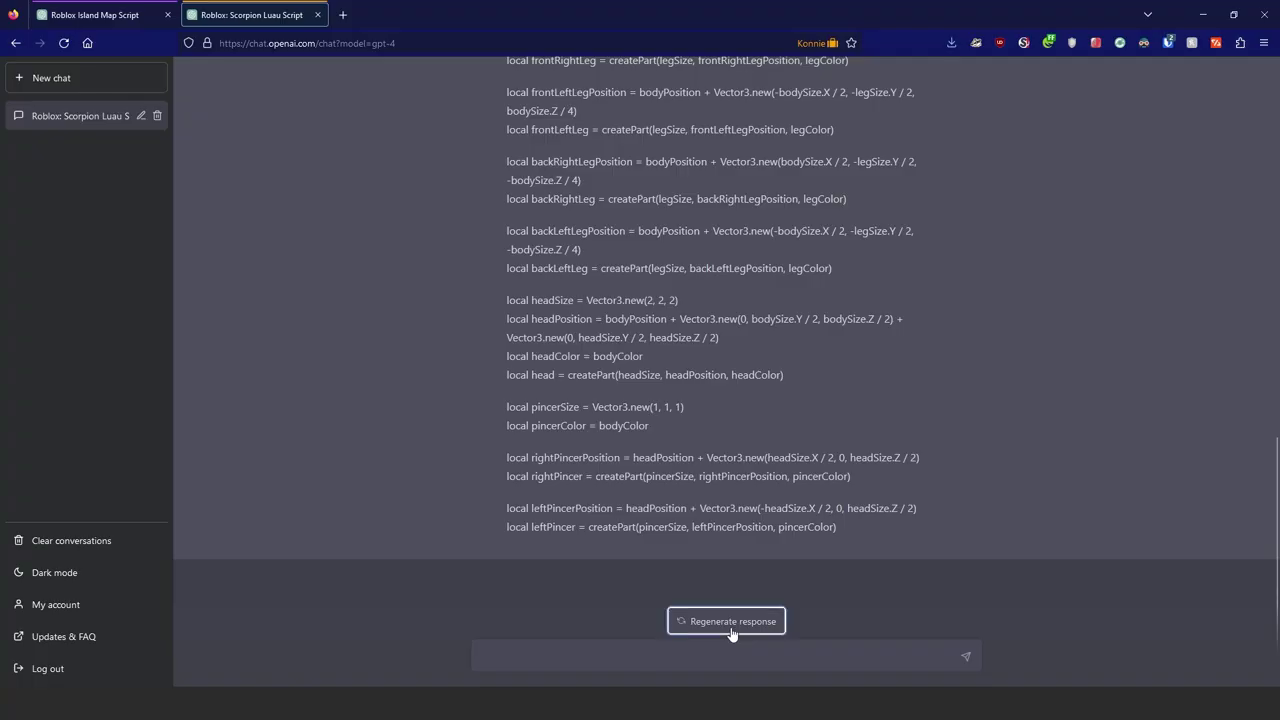
pyautogui.click(731, 617)
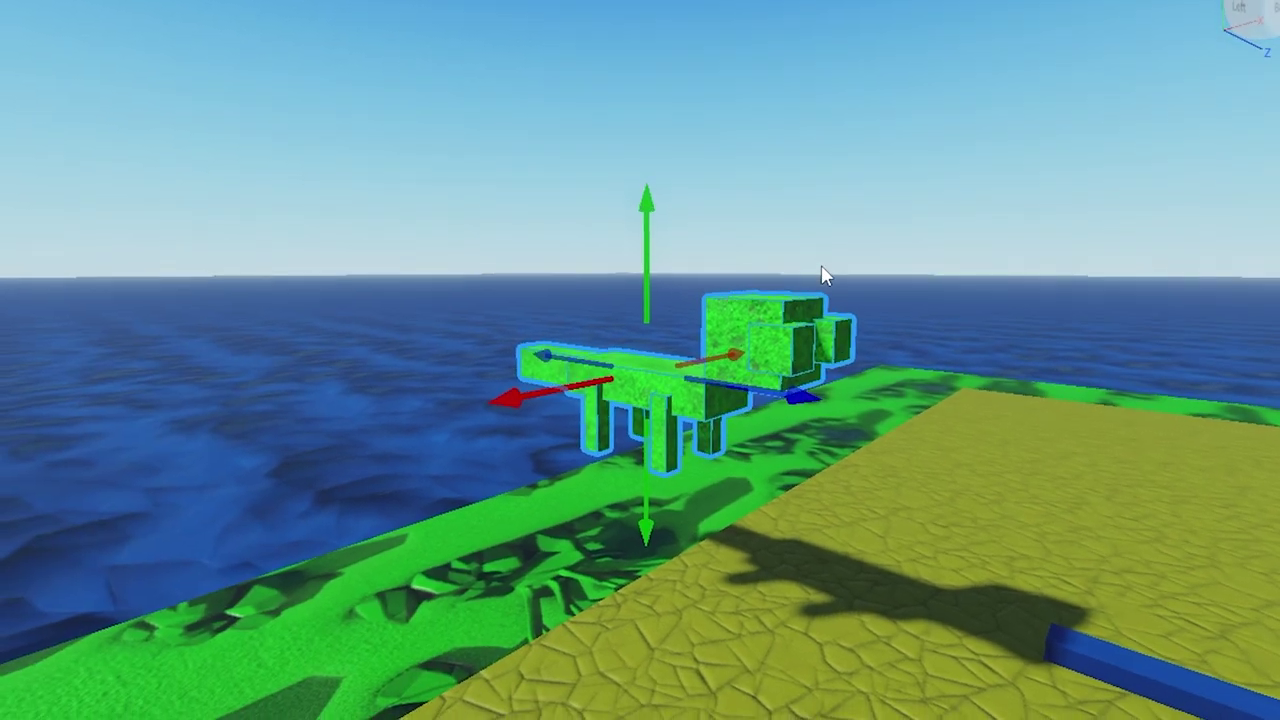
# - Lower the selected green creature onto the island's sand and adjust its rotation
pyautogui.moveTo(826, 277); pyautogui.dragTo(677, 306, button='right')
pyautogui.moveTo(677, 306); pyautogui.dragTo(188, 392)
pyautogui.press('f')
pyautogui.moveTo(423, 314); pyautogui.dragTo(506, 286, button='right')
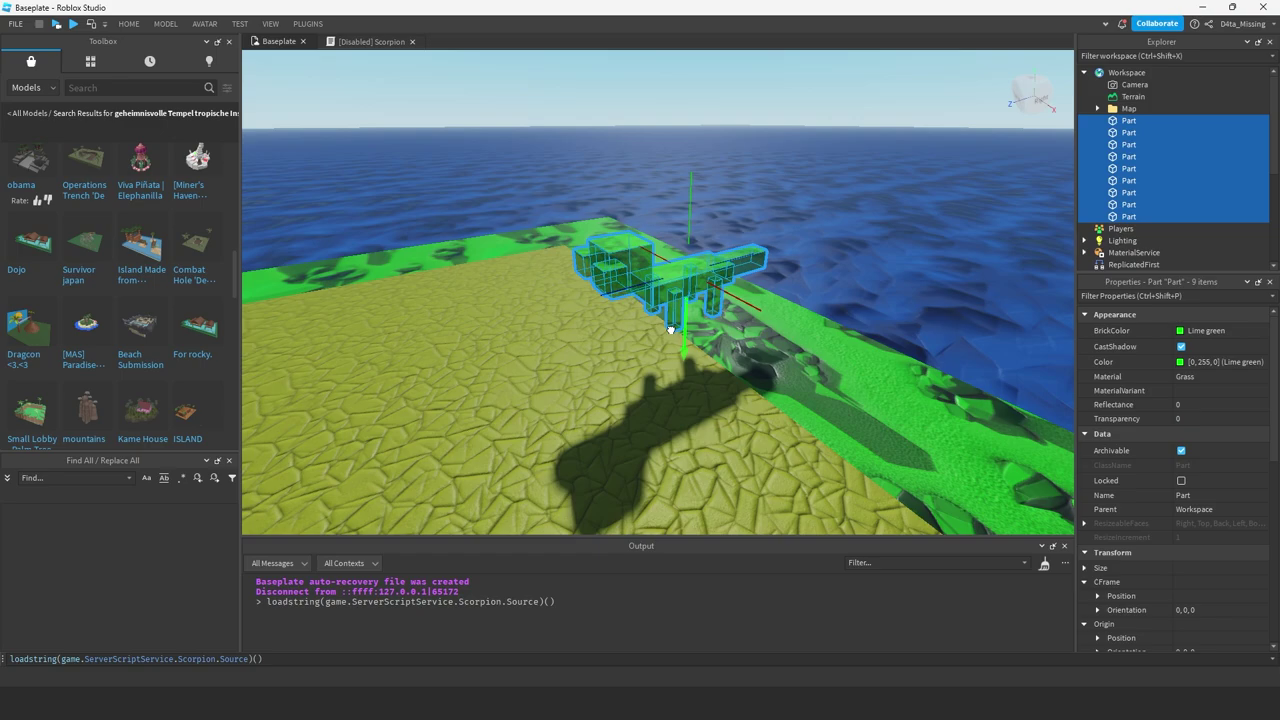
pyautogui.moveTo(670, 330); pyautogui.dragTo(641, 350)
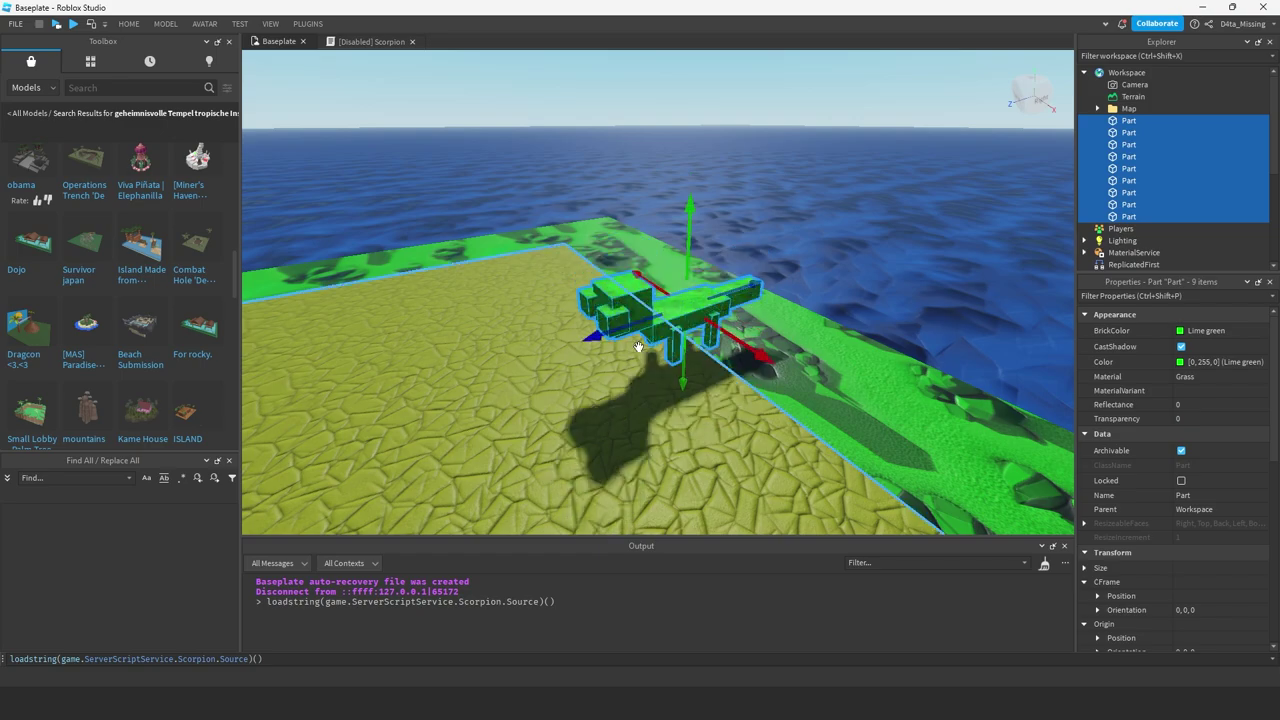
pyautogui.hotkey('ctrl', '4')
pyautogui.moveTo(571, 363); pyautogui.dragTo(573, 340, button='right')
pyautogui.moveTo(519, 527); pyautogui.dragTo(543, 321)
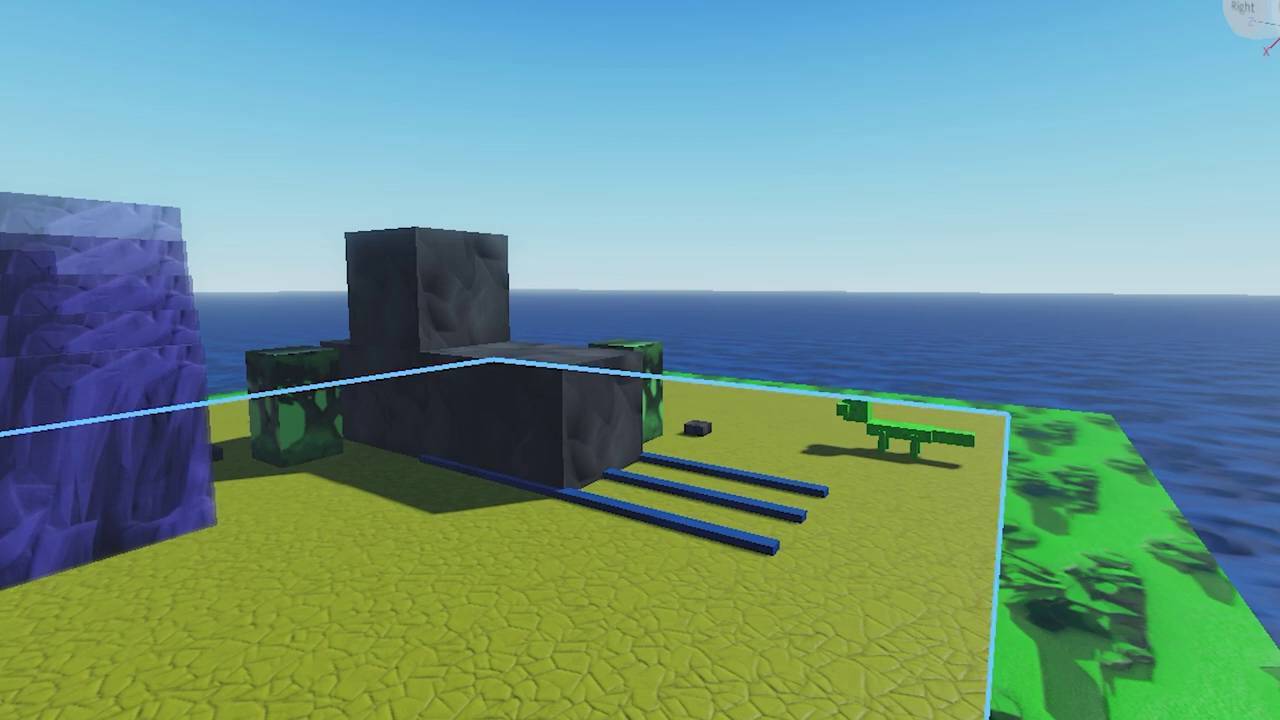
# - Move the second generated creature out of the grey block and up over the island's green edge, and clear the selection
pyautogui.click(552, 454)
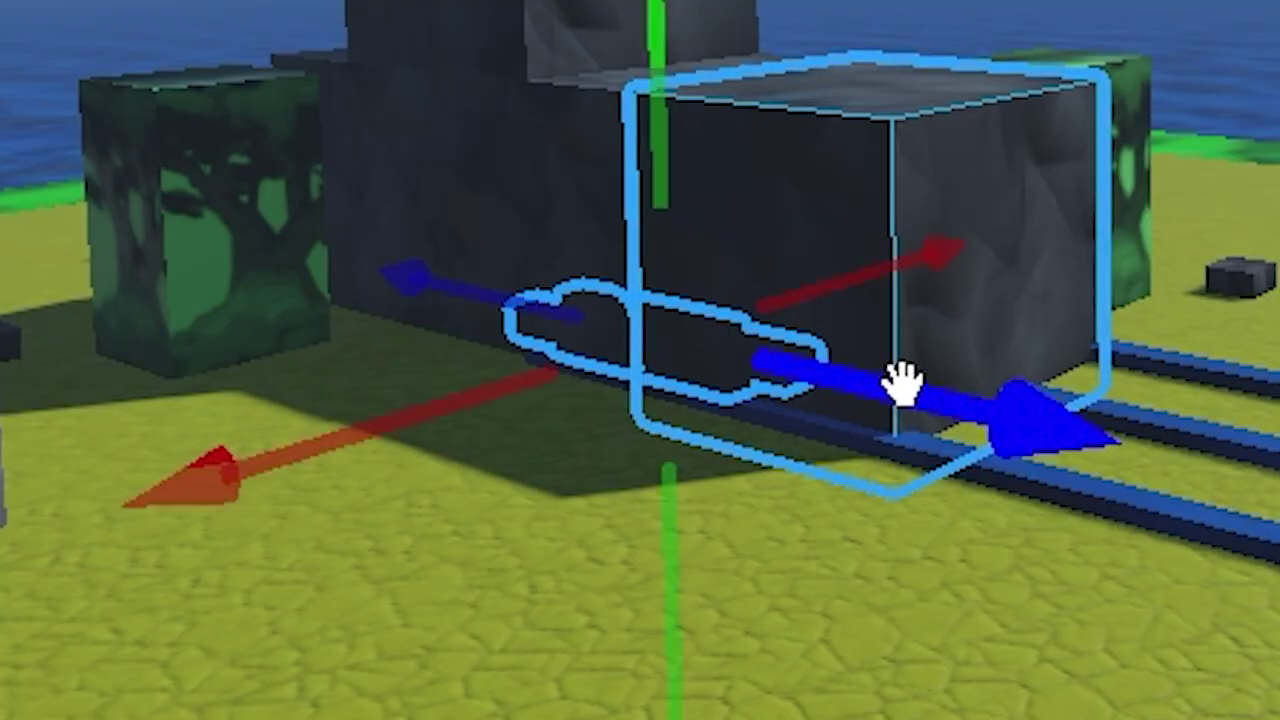
pyautogui.click(1080, 547)
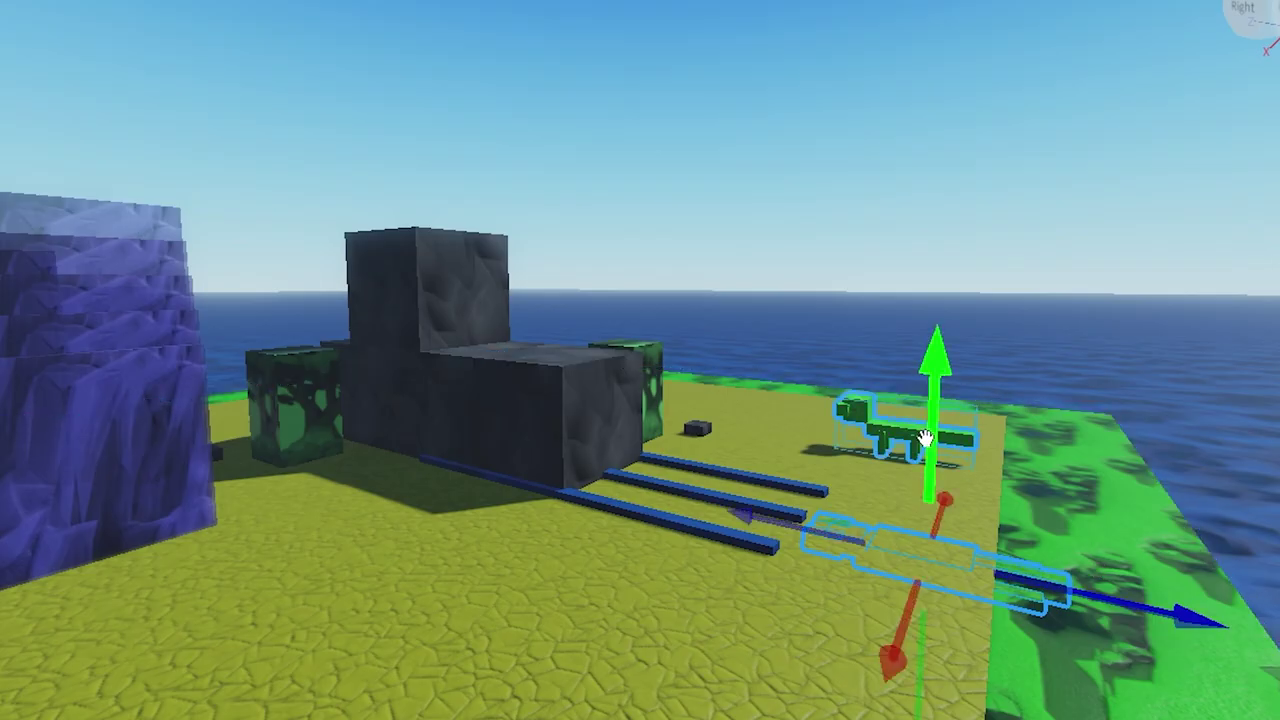
pyautogui.click(950, 153)
pyautogui.press('w')
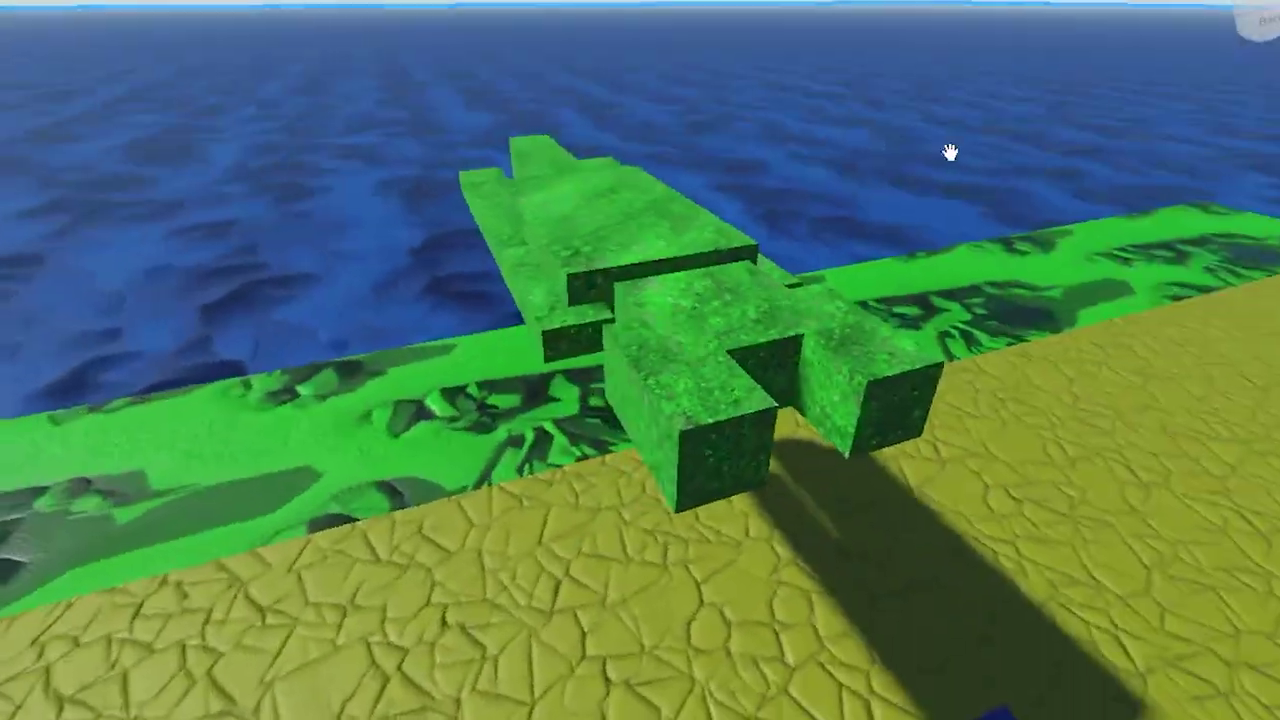
pyautogui.moveTo(950, 153)
pyautogui.mouseDown(button='right')
pyautogui.moveTo(949, 165)
pyautogui.moveTo(950, 152)
pyautogui.mouseUp(button='right')
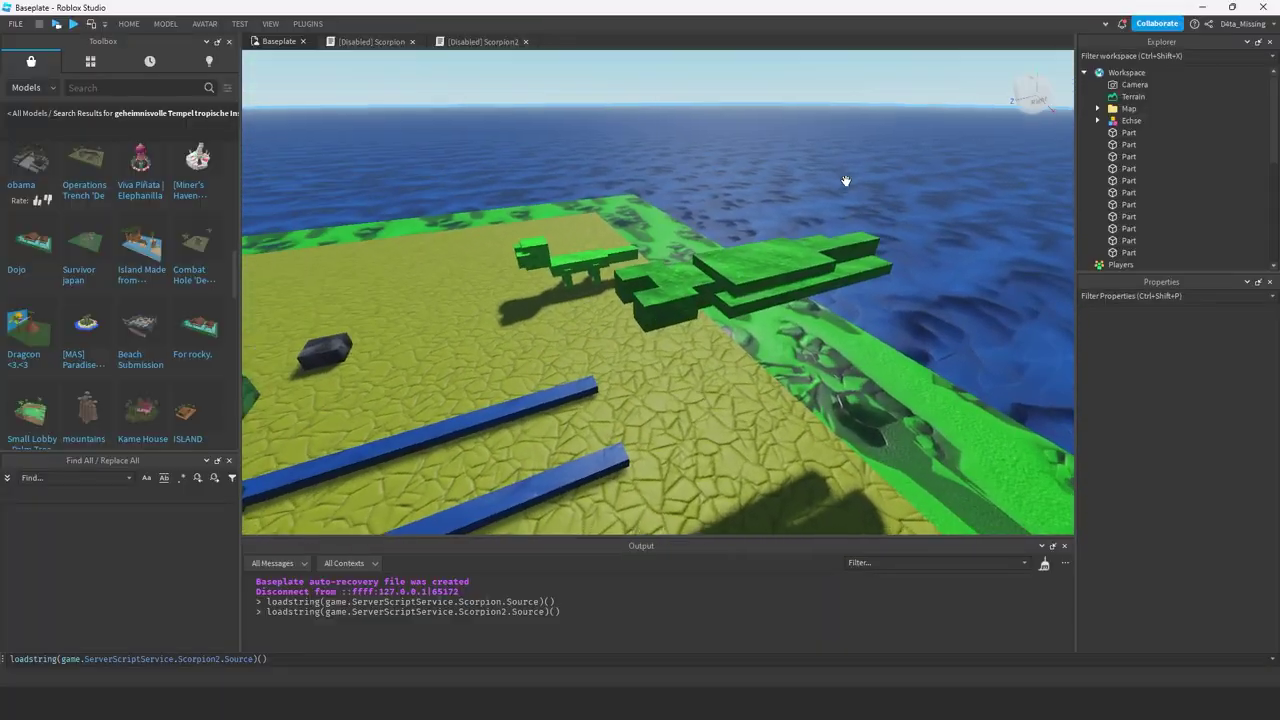
# - Group the second creature's parts into a model named Swarfy and inspect it from several angles
pyautogui.moveTo(845, 181); pyautogui.dragTo(840, 184, button='right')
pyautogui.click(700, 252)
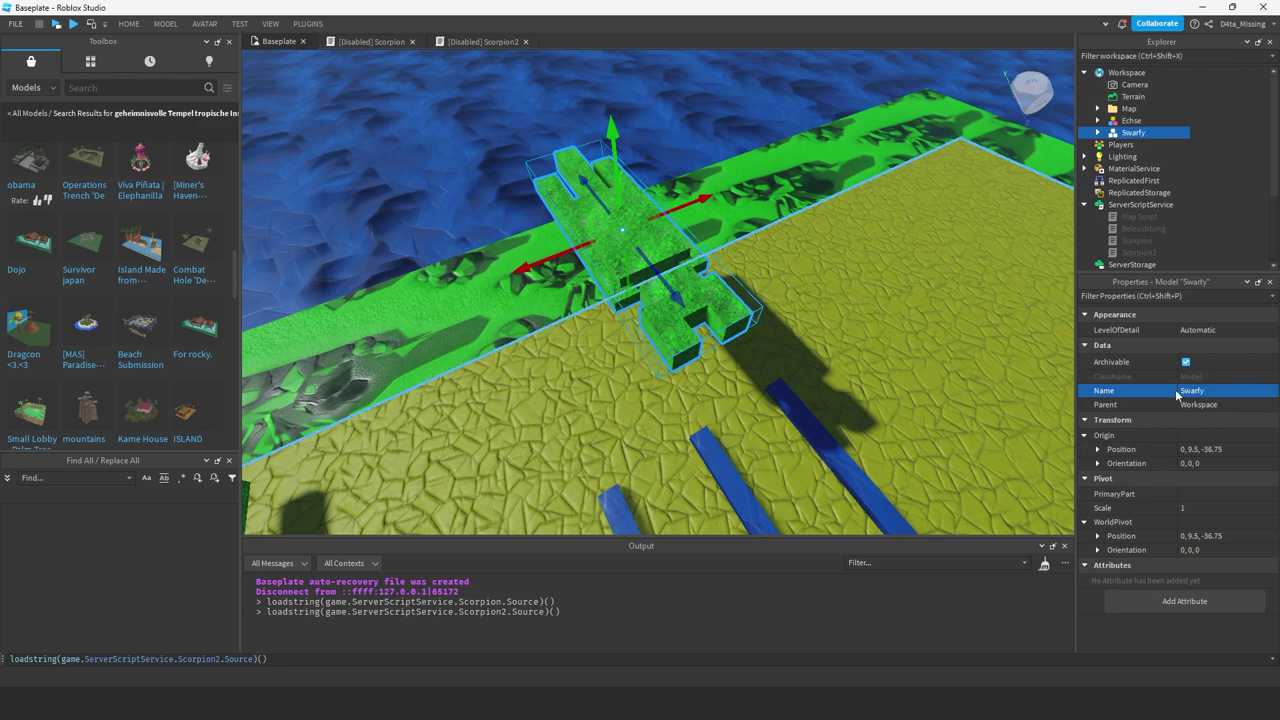
pyautogui.moveTo(796, 322); pyautogui.dragTo(796, 322, button='right')
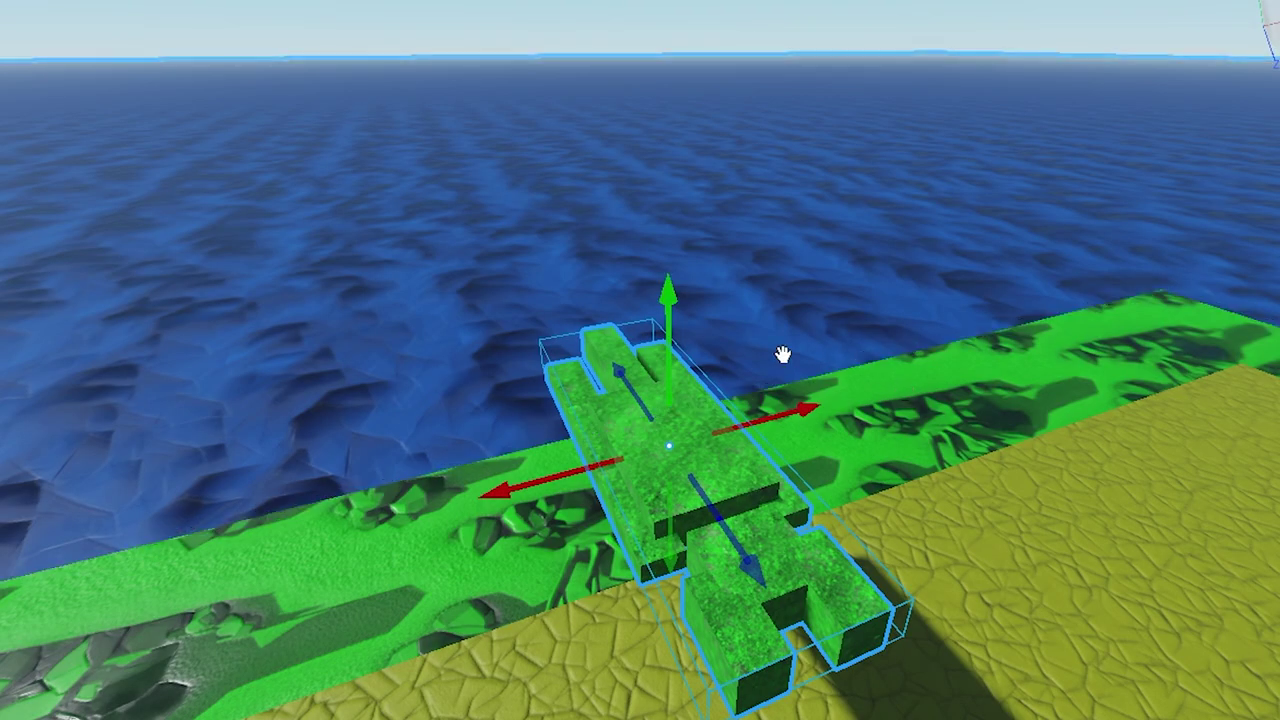
pyautogui.moveTo(749, 289); pyautogui.dragTo(637, 303, button='right')
pyautogui.moveTo(608, 375); pyautogui.dragTo(600, 371, button='right')
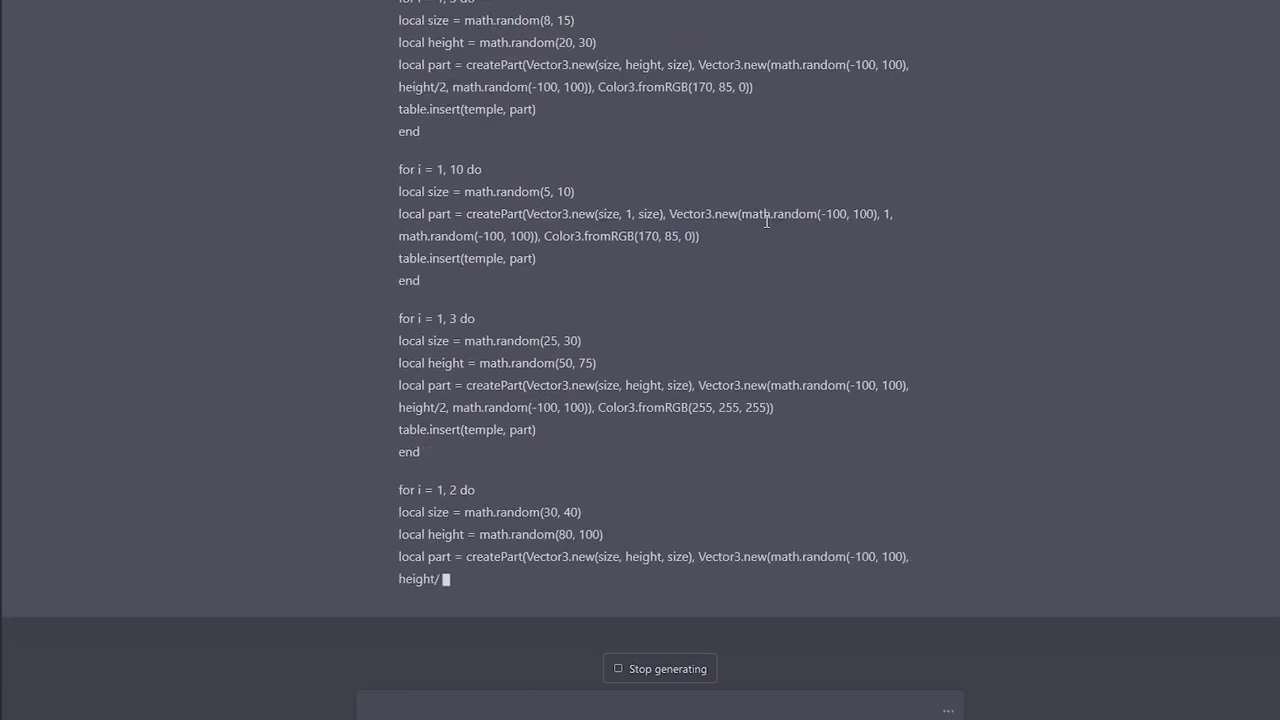
# - Select ChatGPT's whole temple-building script from its last line up to the first loop
pyautogui.moveTo(765, 228); pyautogui.dragTo(510, 451)
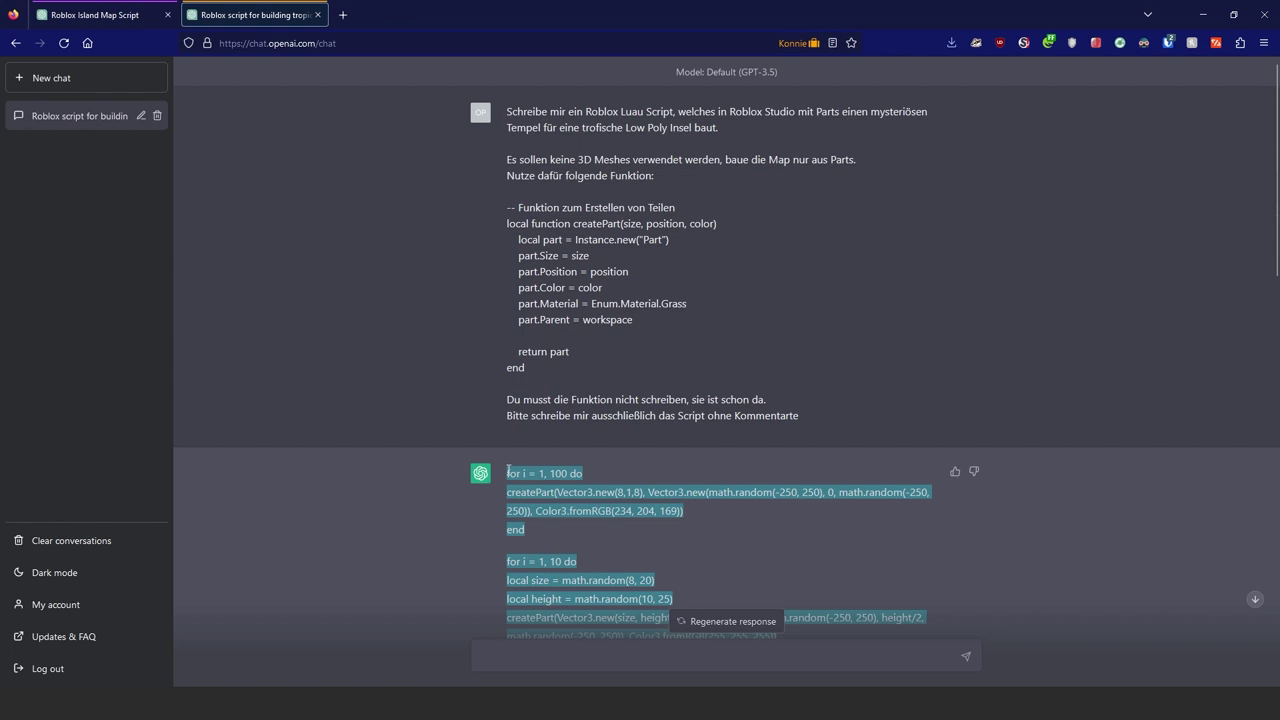
pyautogui.scroll(-3, 507, 467)
pyautogui.click(479, 432)
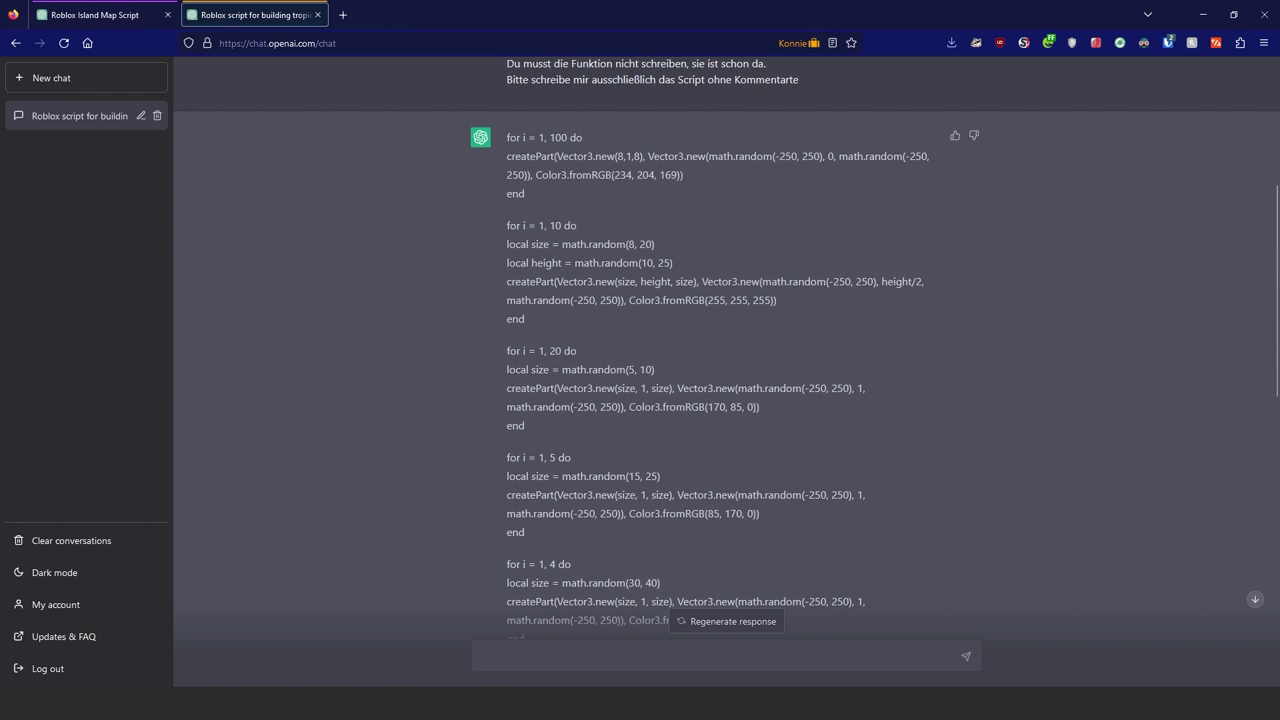
# - Switch to Roblox Studio and add a new script to ServerScriptService for the temple code
pyautogui.moveTo(728, 702)
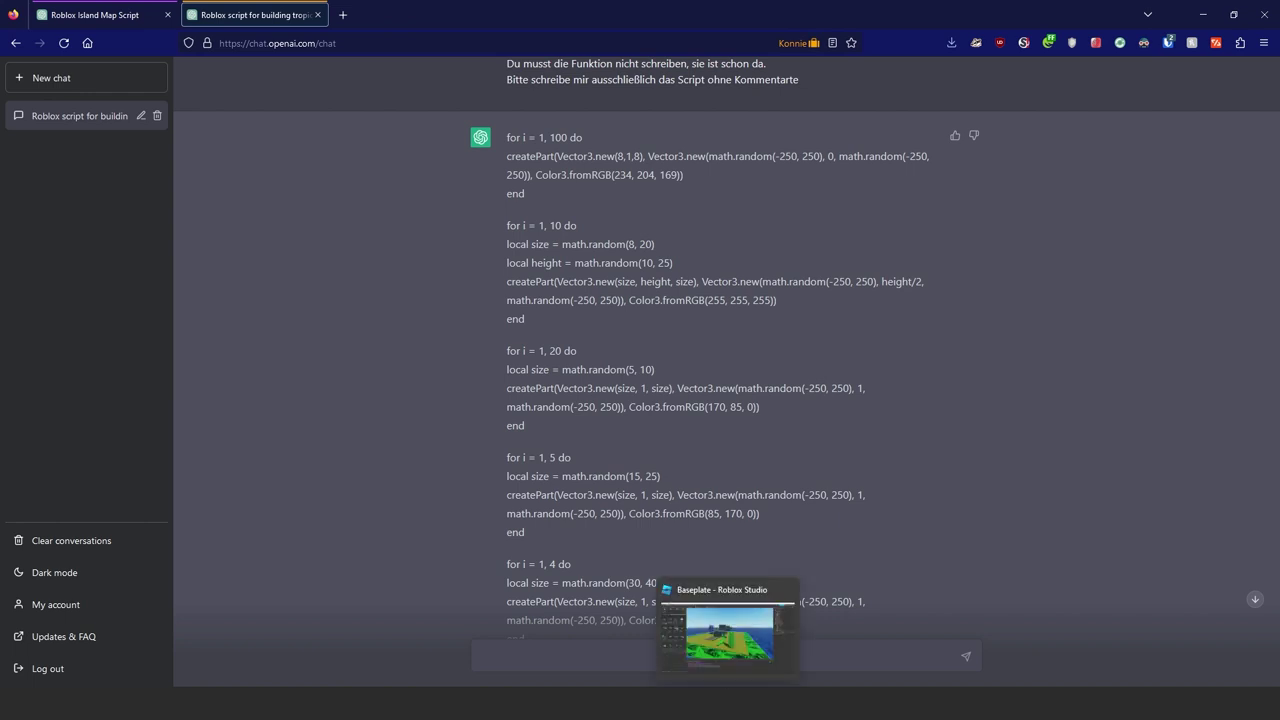
pyautogui.click(728, 702)
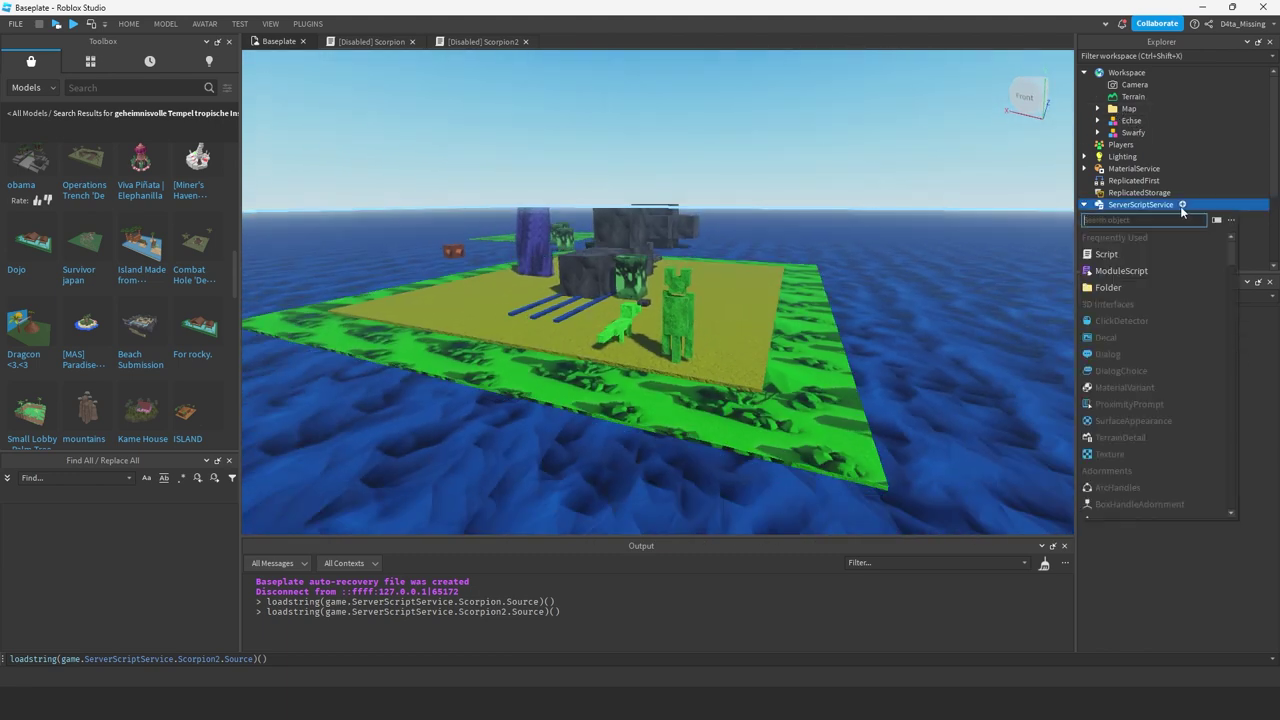
pyautogui.click(1180, 206)
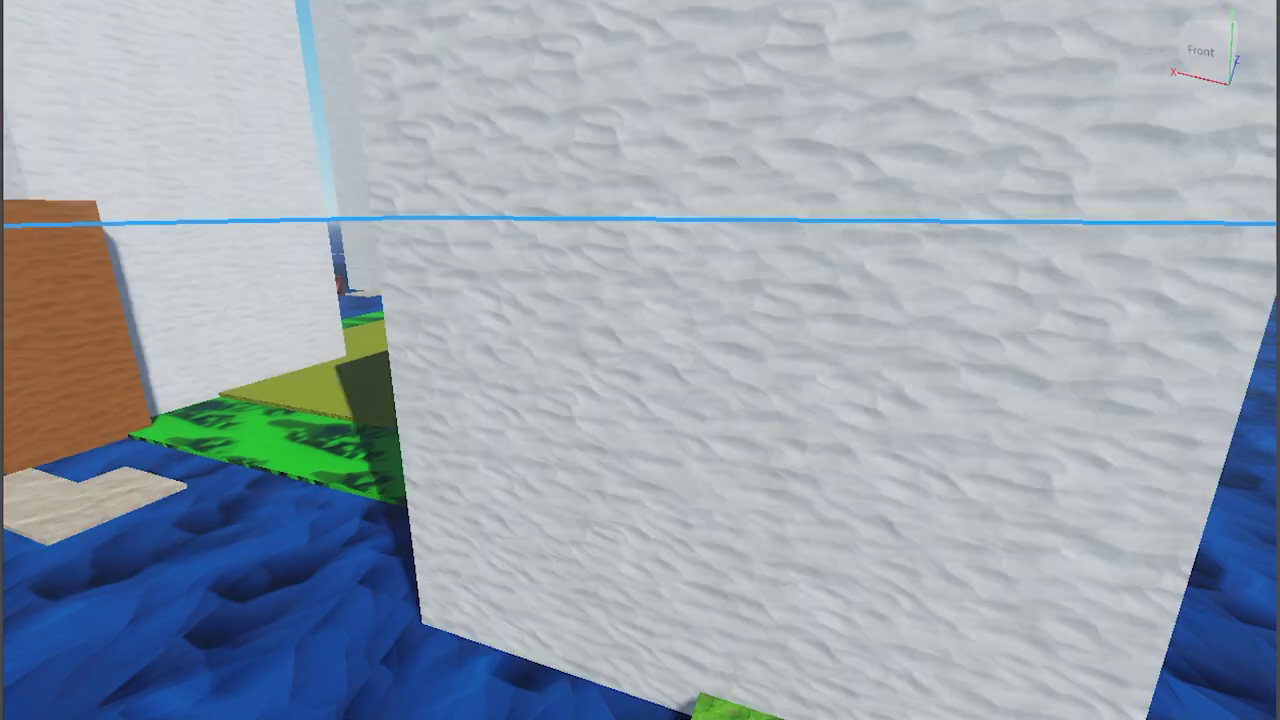
# - Select all the generated temple parts scattered over the ocean and group them into a model named Tempel
pyautogui.scroll(-15, 480, 449)
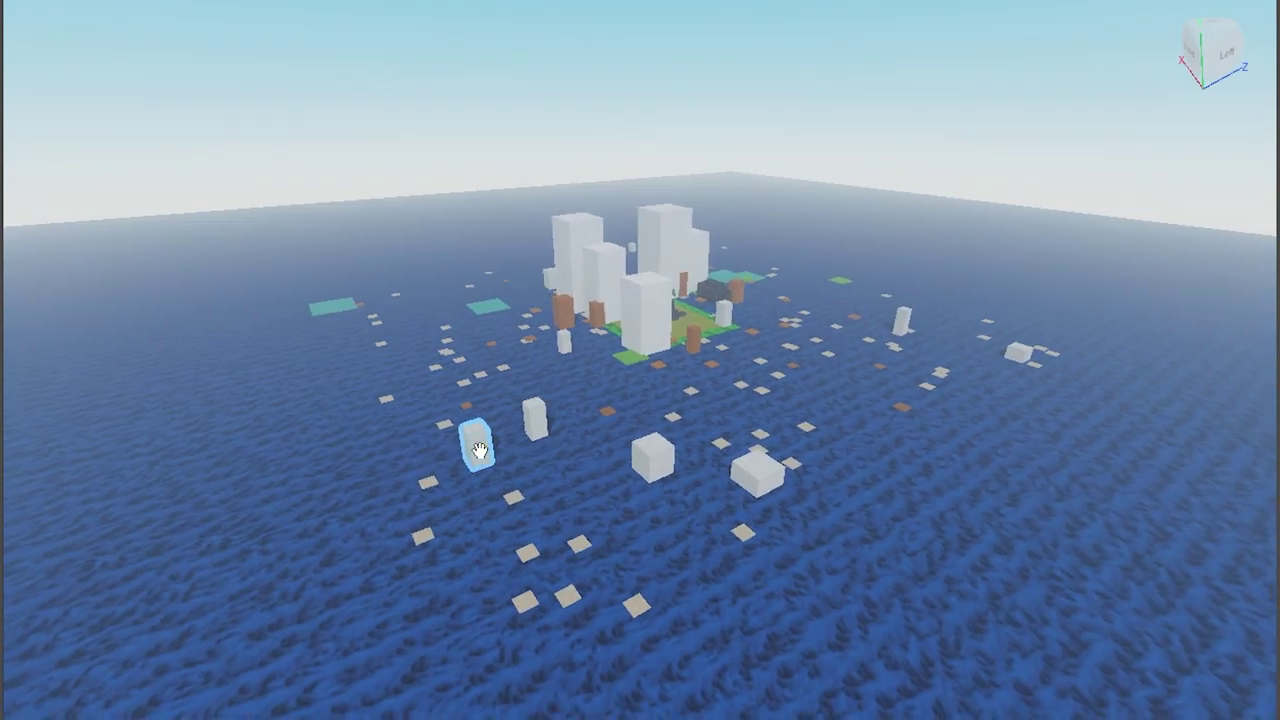
pyautogui.scroll(3, 671, 380)
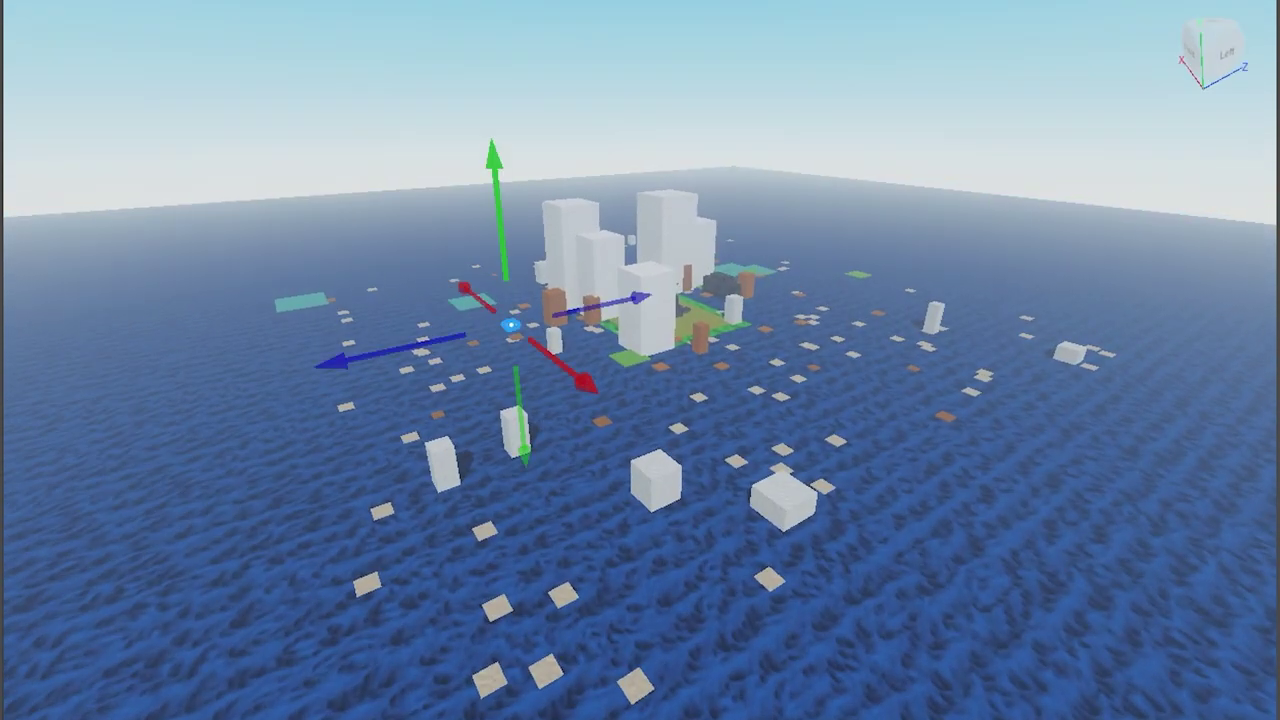
pyautogui.hotkey('ctrl', 'a')
pyautogui.scroll(10, 486, 251)
pyautogui.scroll(-8, 689, 280)
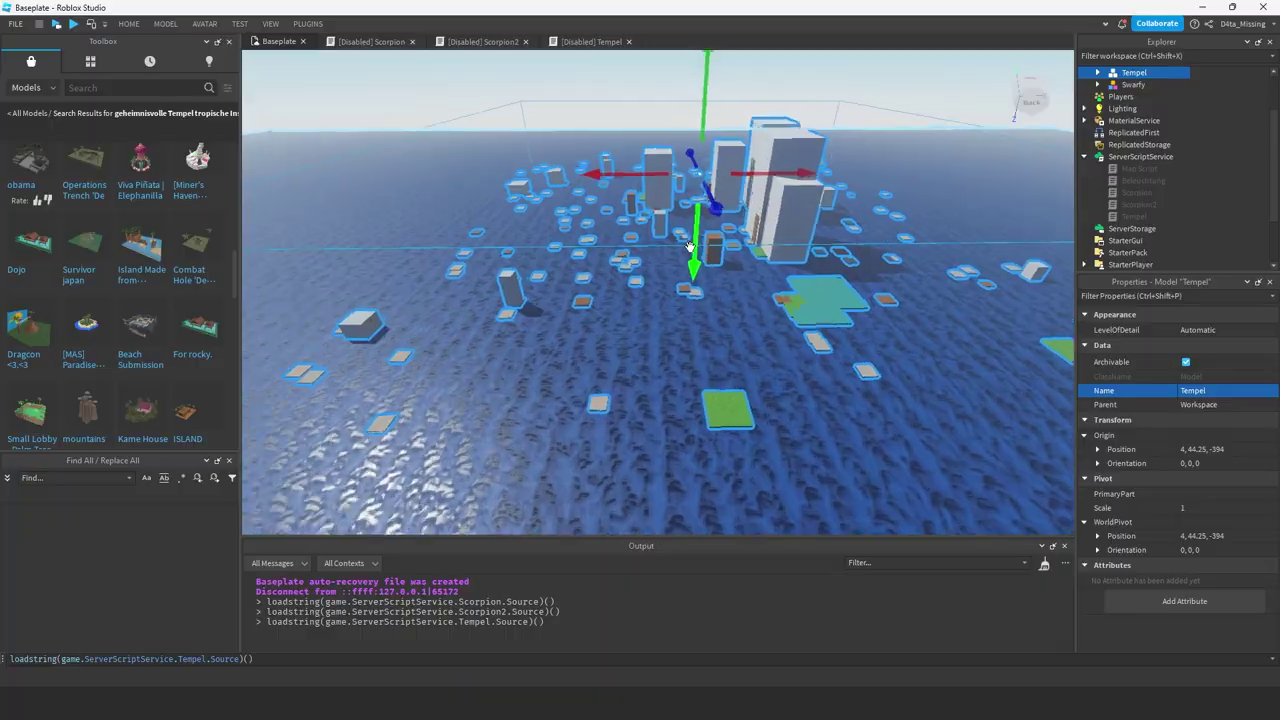
# - Examine the temple's white towers and scattered slabs from several angles and distances, clearing the selection
pyautogui.moveTo(689, 280); pyautogui.dragTo(689, 280, button='right')
pyautogui.scroll(-5, 690, 246)
pyautogui.click(736, 200)
pyautogui.moveTo(736, 200); pyautogui.dragTo(740, 201, button='right')
pyautogui.scroll(4, 736, 200)
pyautogui.hotkey('ctrl', 'a')
pyautogui.scroll(6, 740, 201)
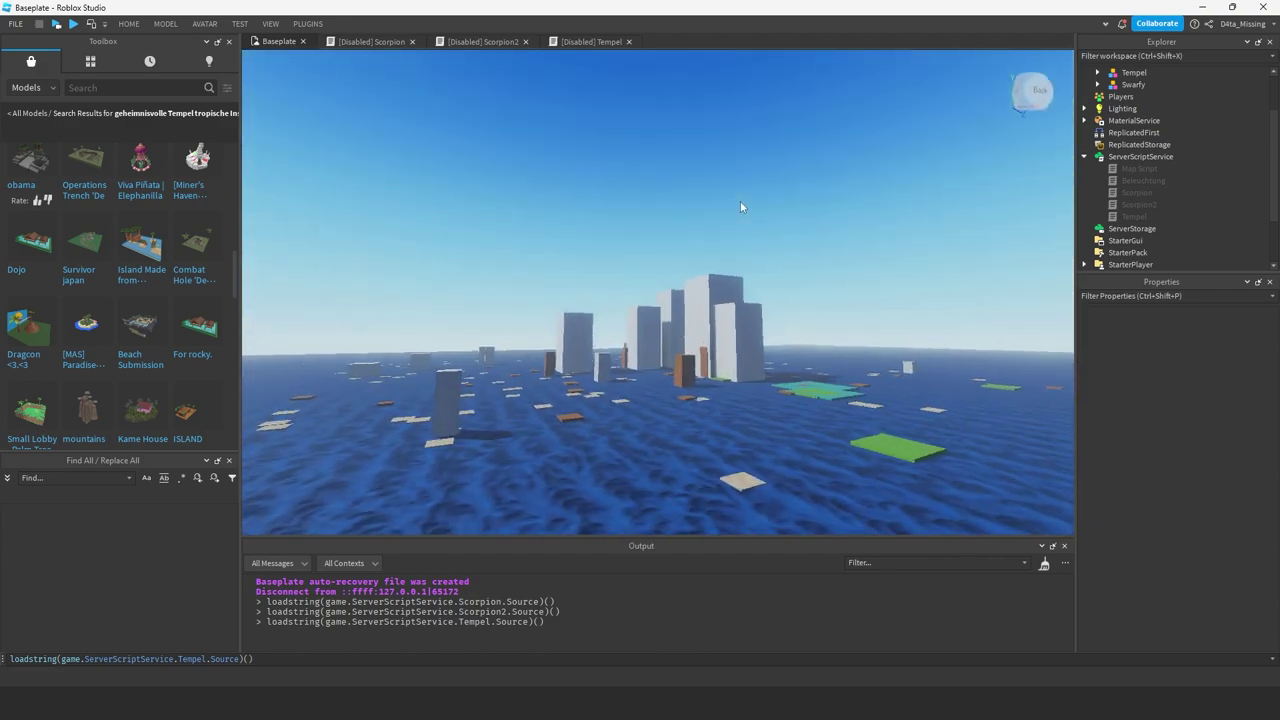
pyautogui.scroll(-10, 768, 314)
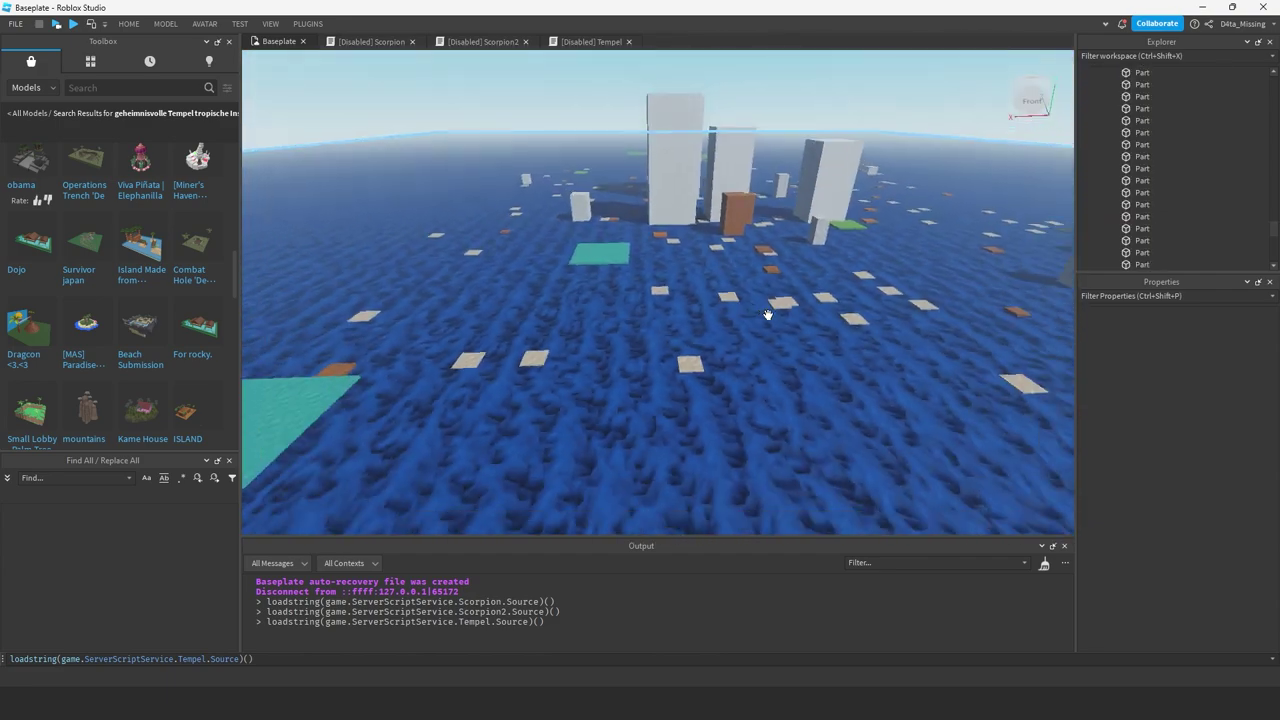
pyautogui.scroll(-2, 768, 314)
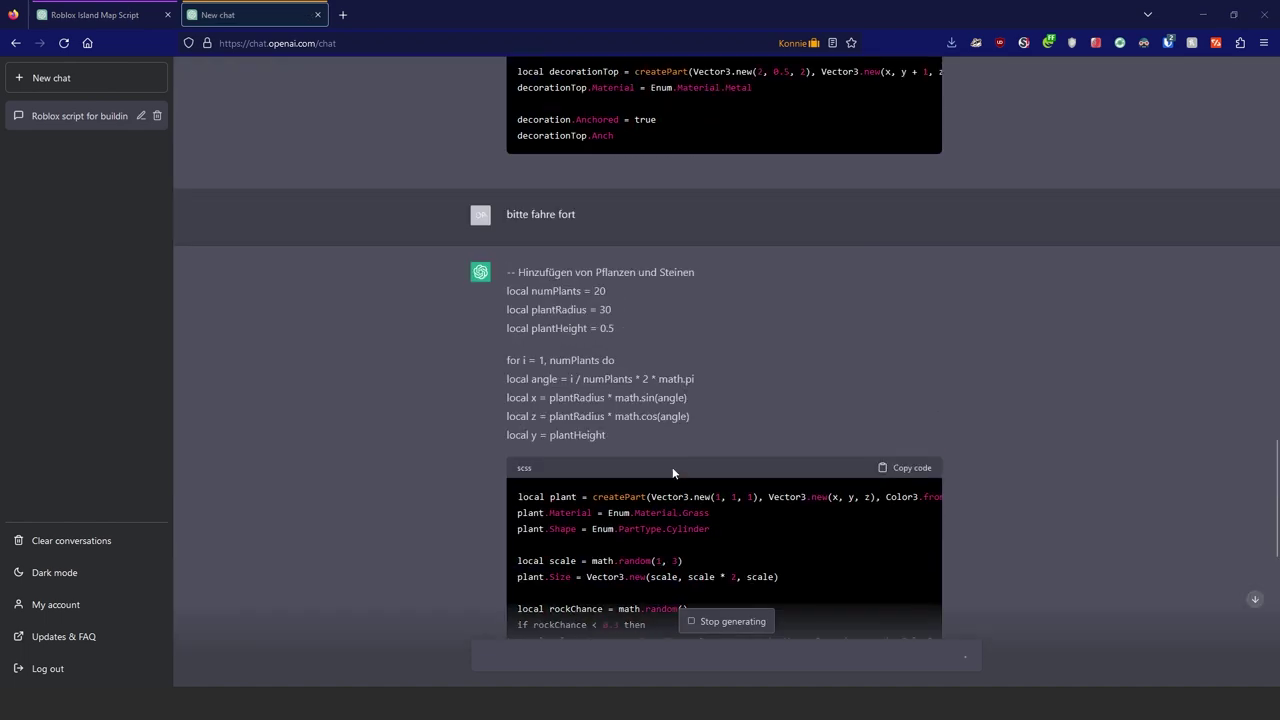
# - Read through ChatGPT's second temple script, including its floor plate, columns, and the continuation with plants and stones
pyautogui.scroll(15, 672, 473)
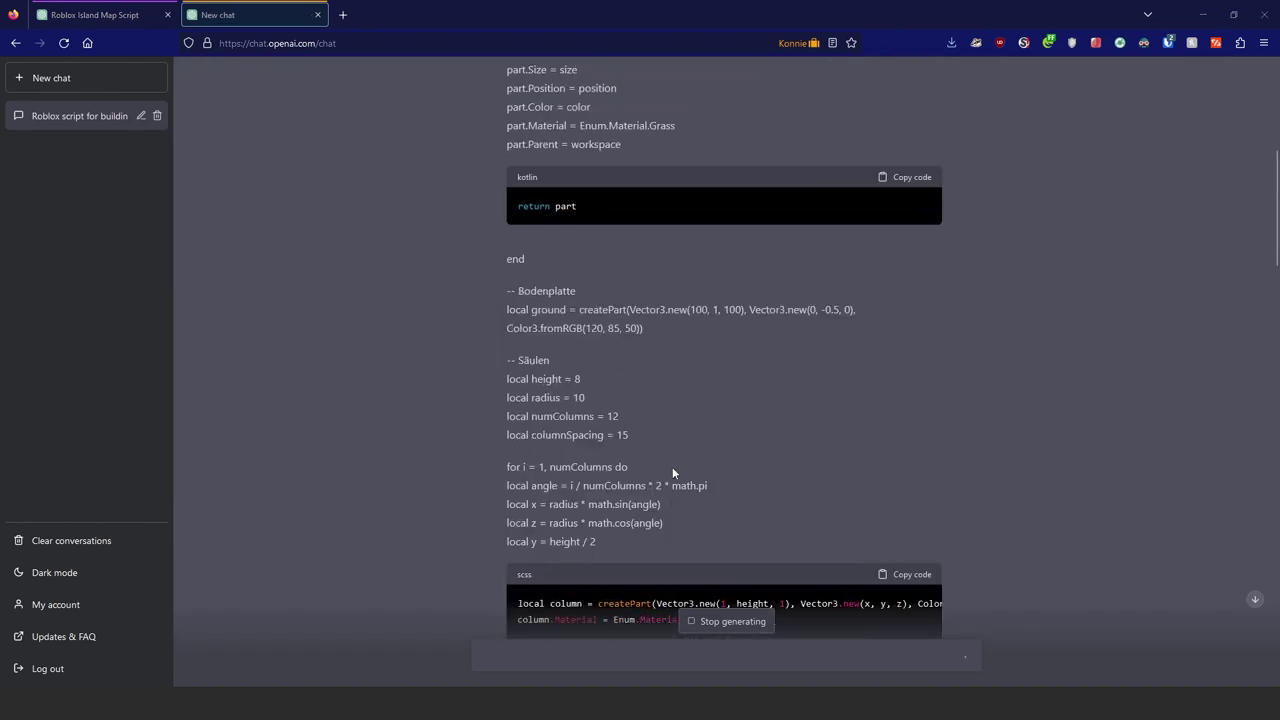
pyautogui.scroll(-20, 672, 467)
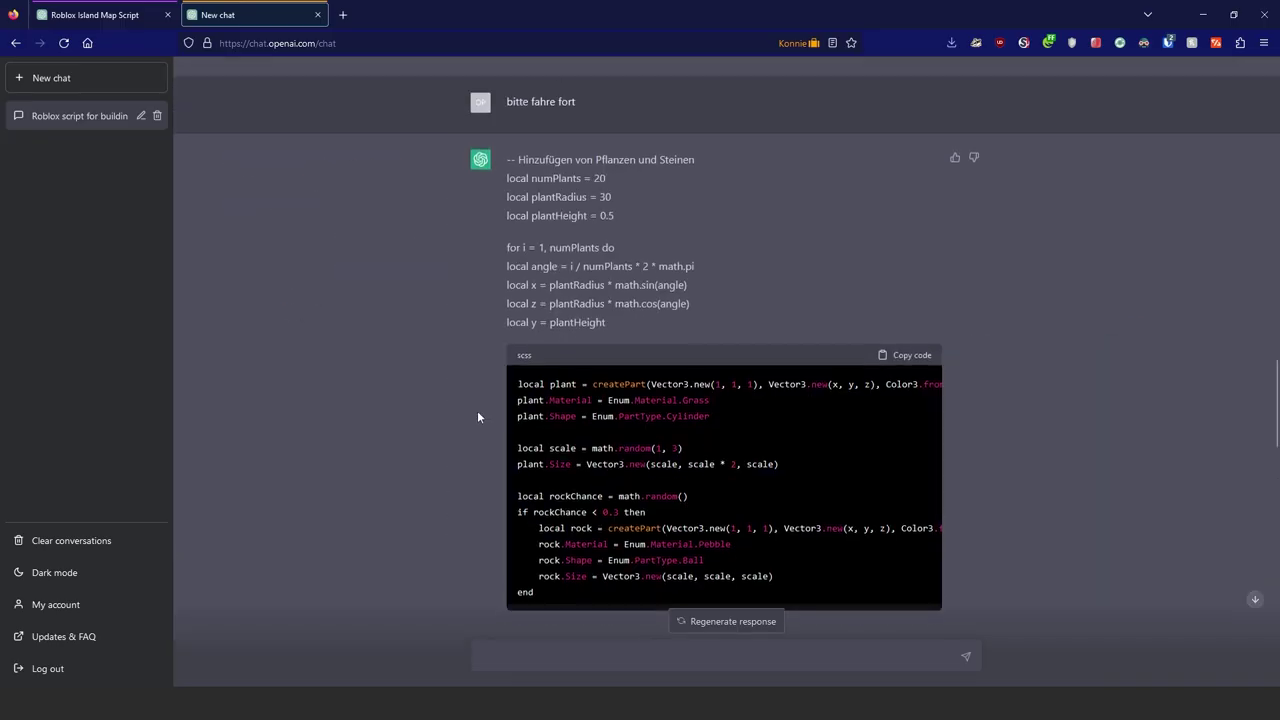
pyautogui.scroll(10, 477, 417)
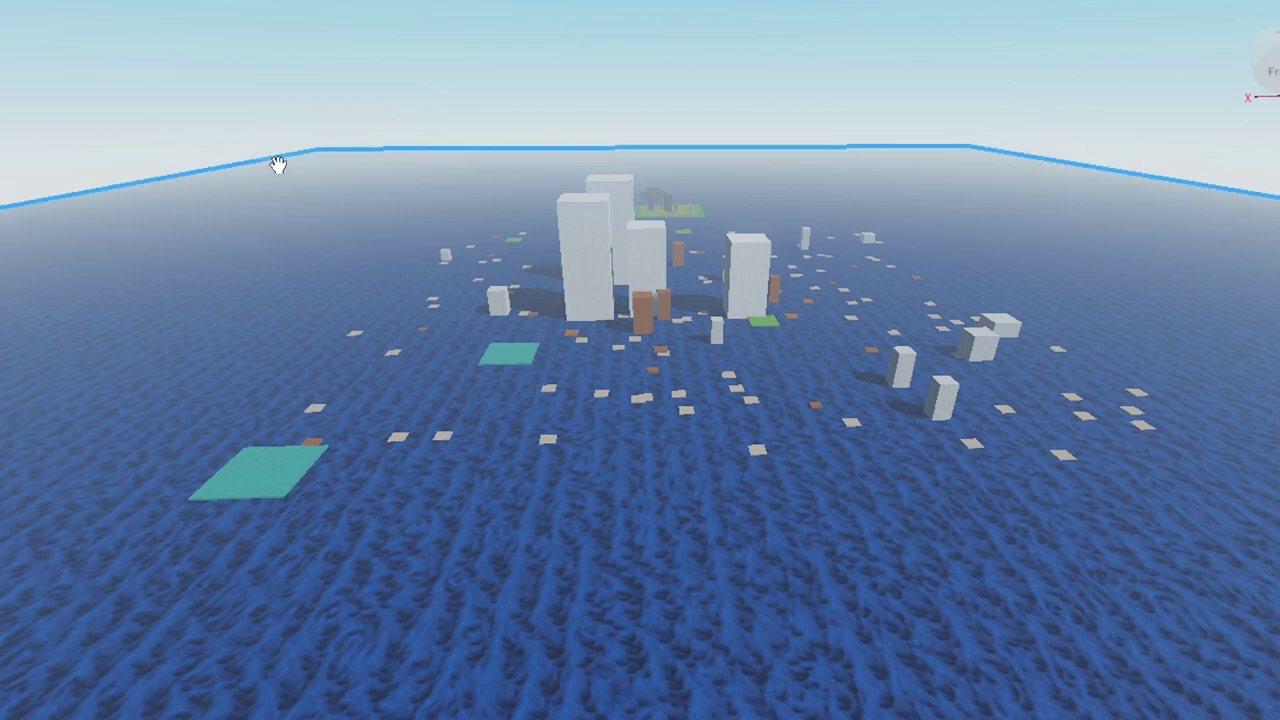
# - Fly the camera around the scattered temple blocks and the islands to examine the whole map
pyautogui.press('w')
pyautogui.moveTo(278, 164); pyautogui.dragTo(320, 214, button='right')
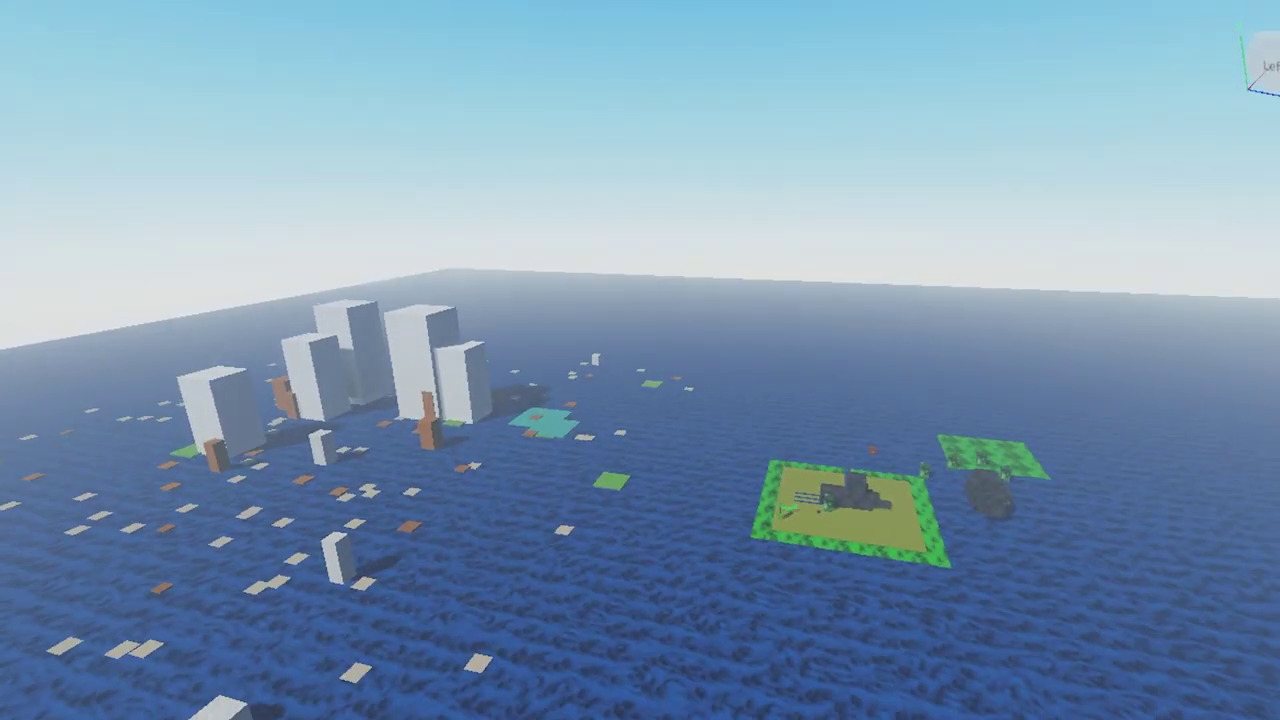
pyautogui.moveTo(920, 334); pyautogui.dragTo(530, 203, button='right')
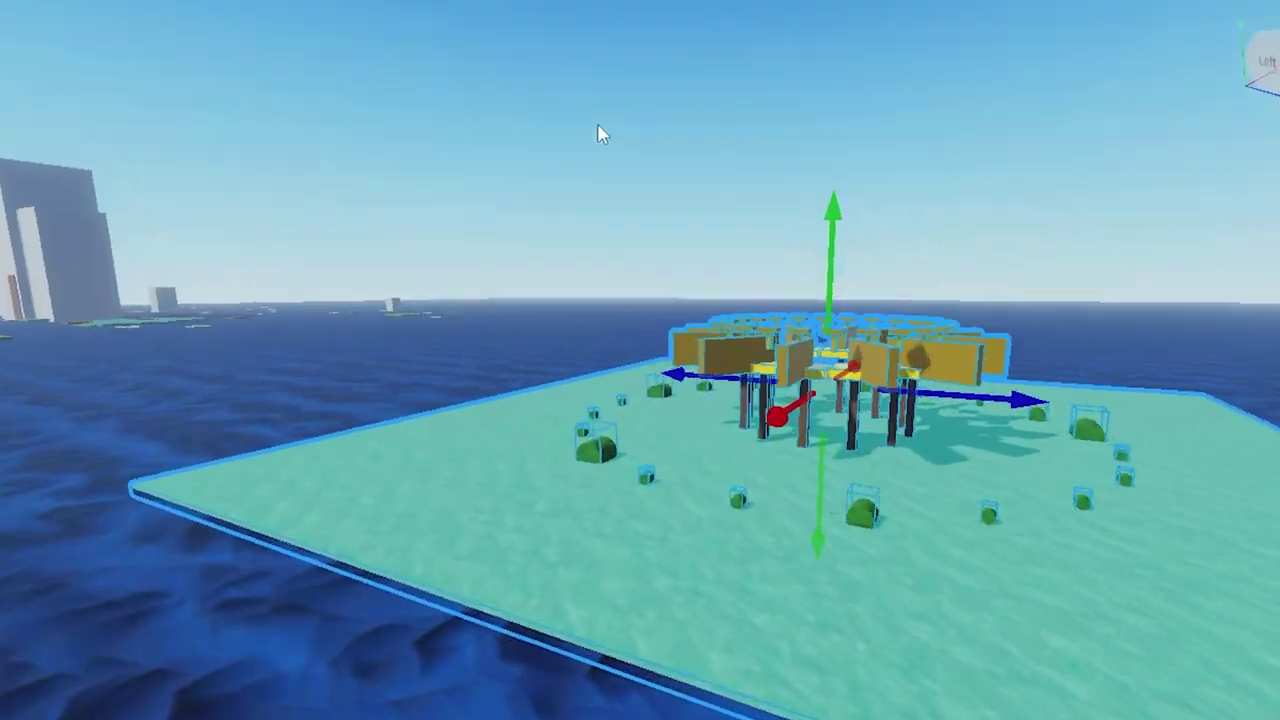
# - Clear the selection and examine the second temple's columns, roof slabs and green plants on the turquoise platform
pyautogui.click(667, 128)
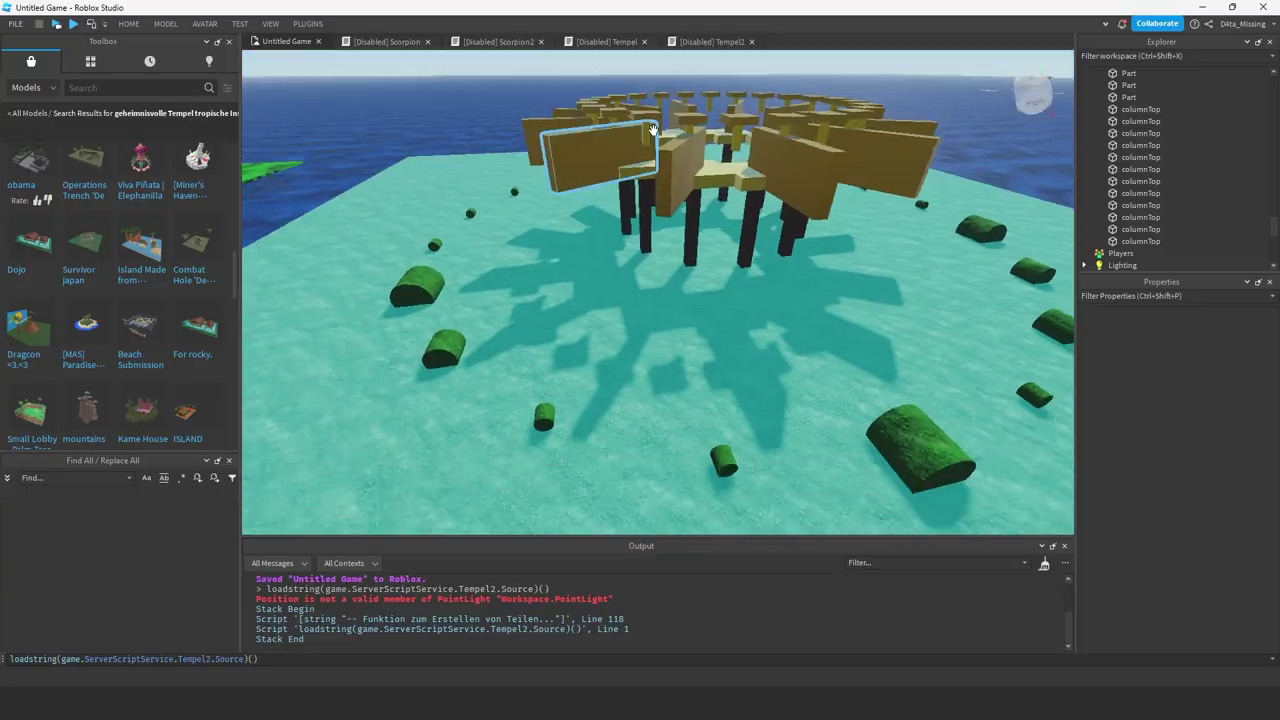
pyautogui.scroll(5, 653, 128)
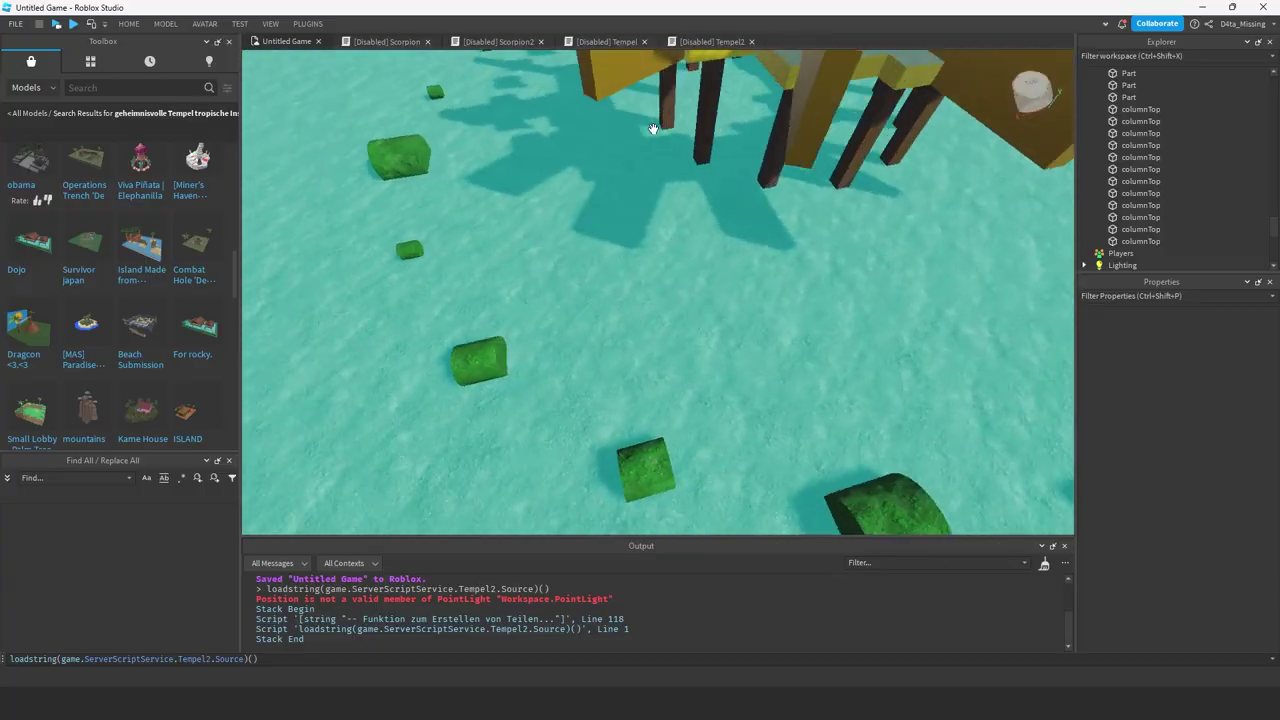
pyautogui.scroll(-10, 652, 129)
pyautogui.scroll(6, 652, 129)
pyautogui.scroll(-5, 651, 128)
pyautogui.scroll(5, 651, 128)
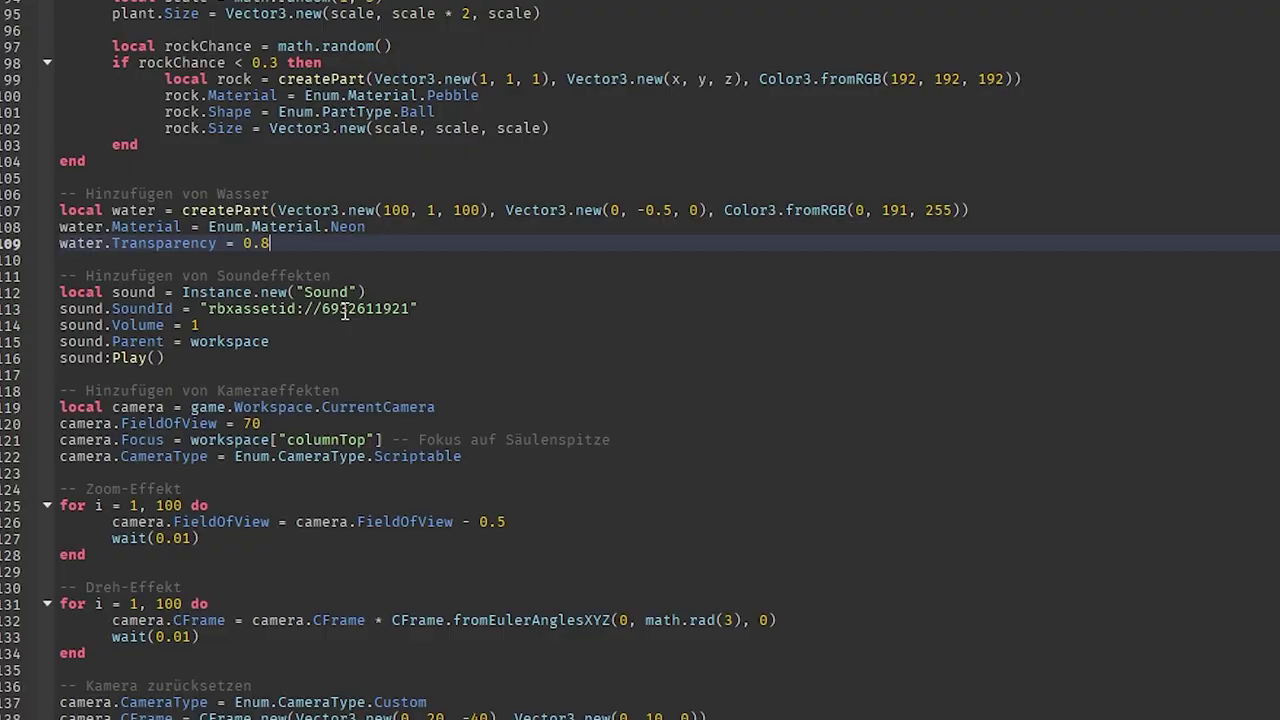
pyautogui.doubleClick(345, 309)
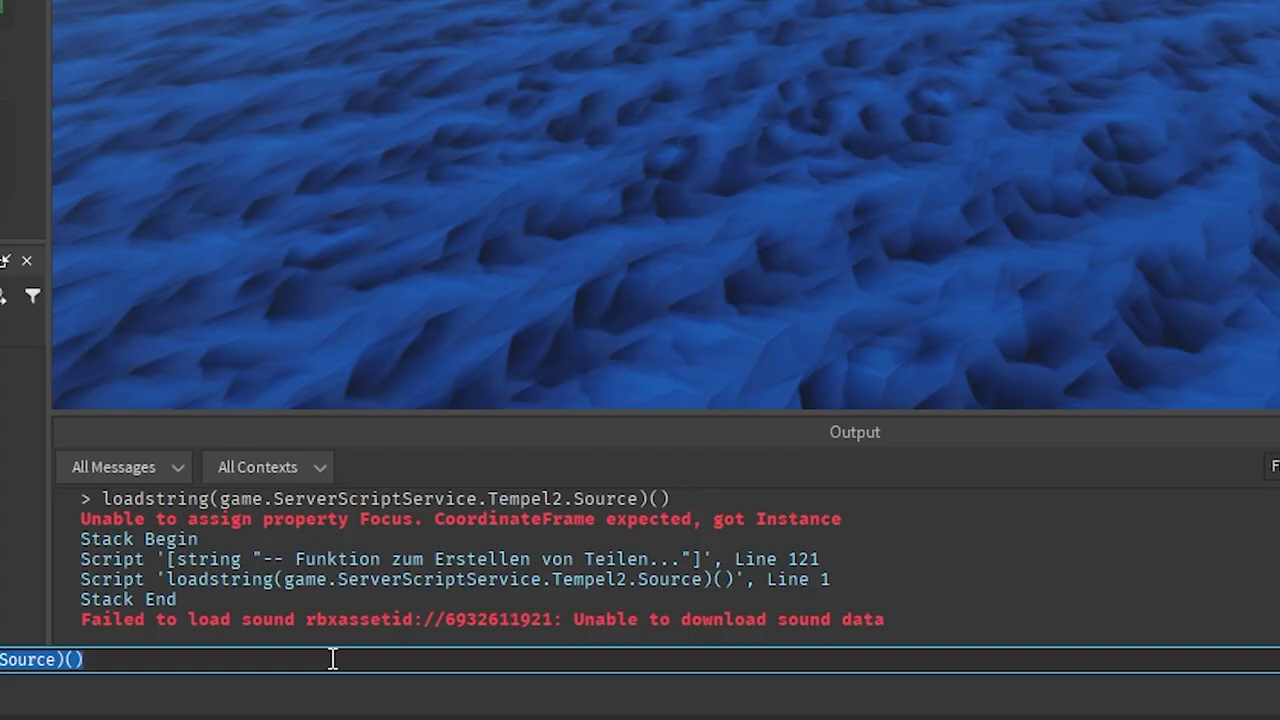
pyautogui.press('Escape')
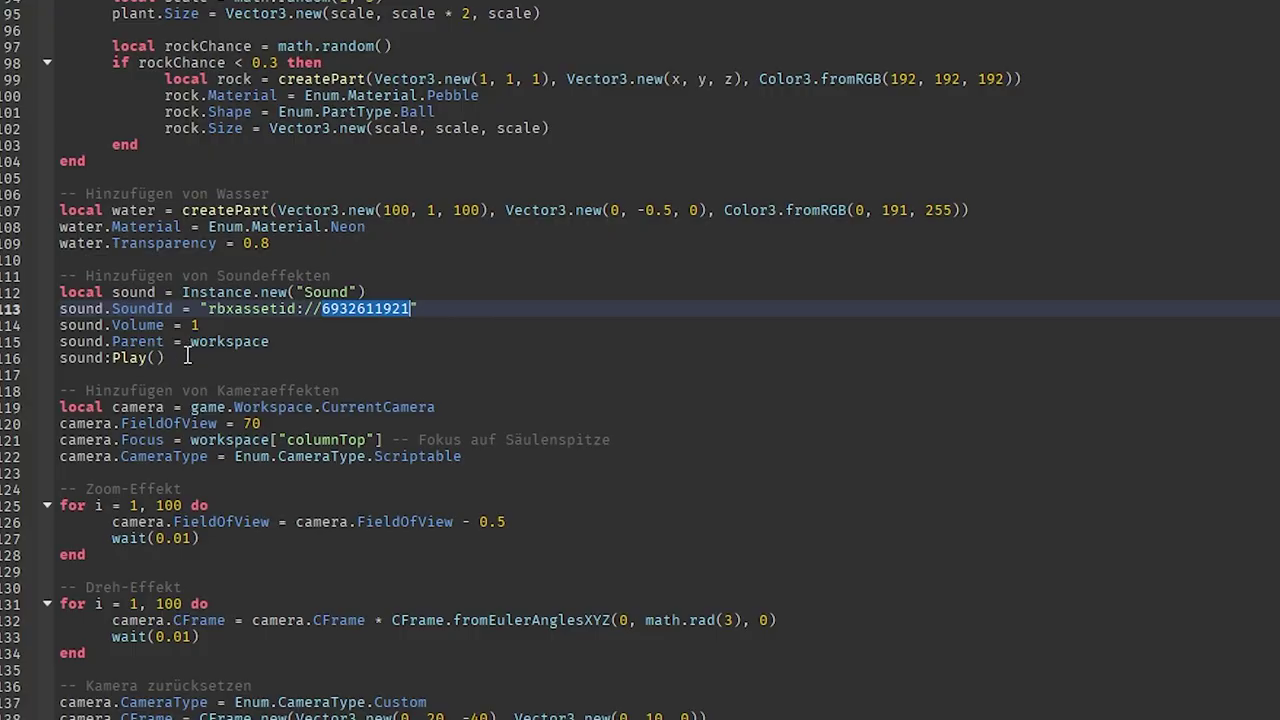
pyautogui.moveTo(58, 318); pyautogui.dragTo(192, 362)
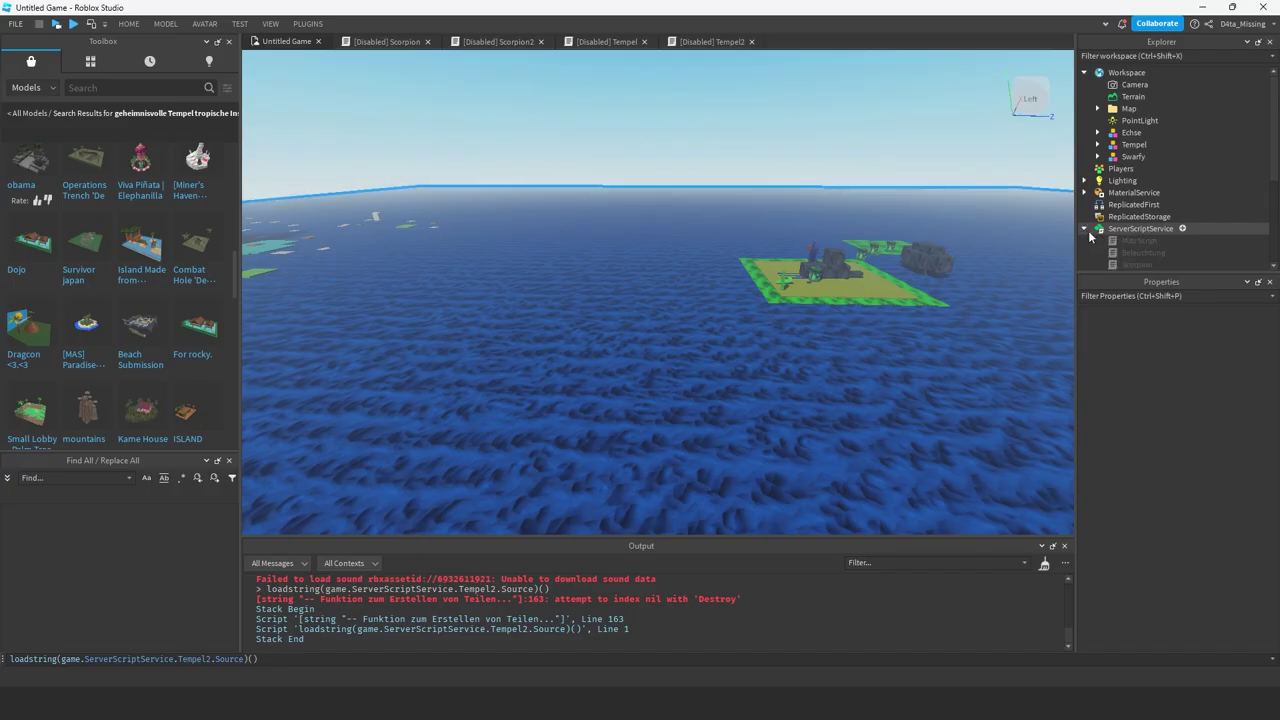
# - Focus the view on the island model and examine the yellow temple's columns, walls and roof slabs from several angles
pyautogui.click(1144, 220)
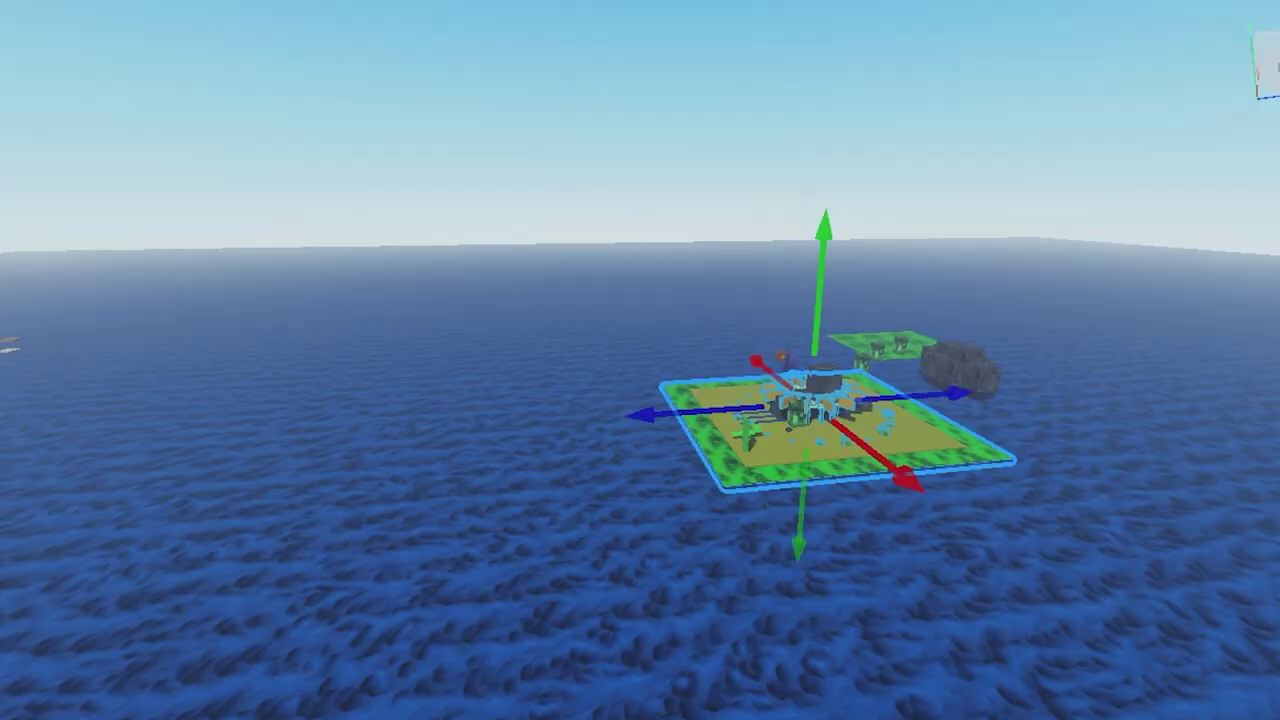
pyautogui.press('f')
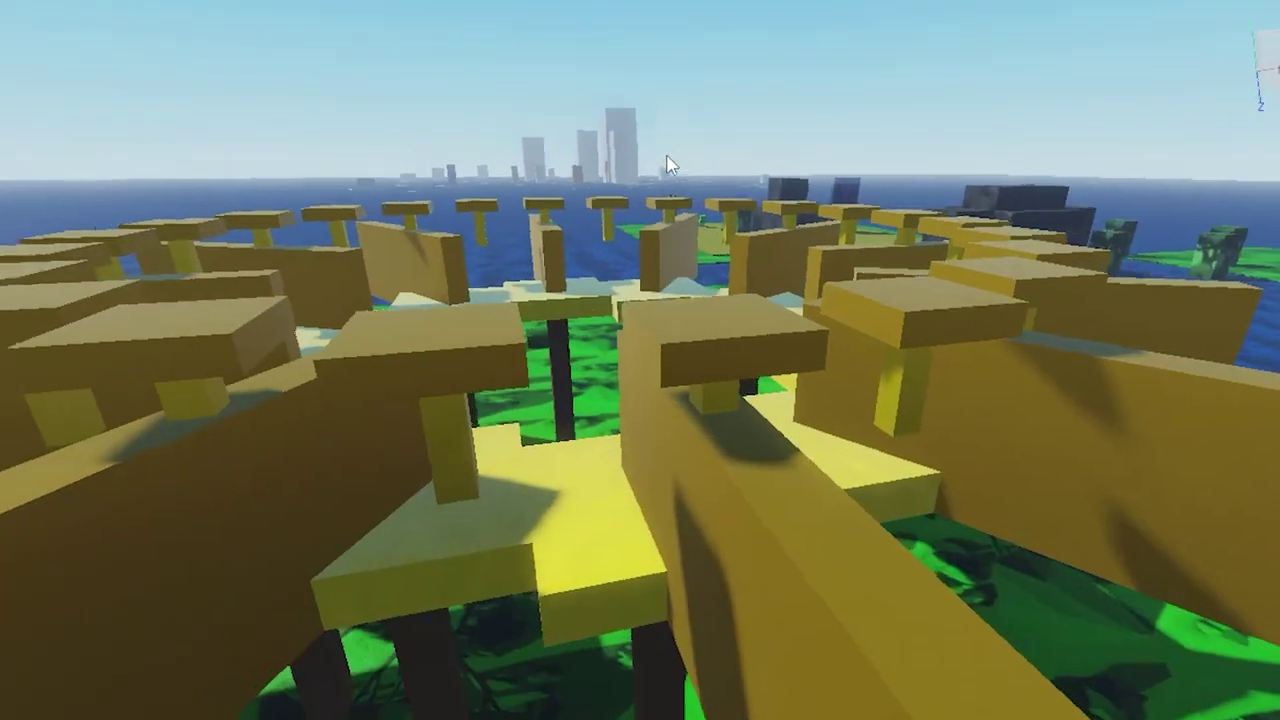
pyautogui.moveTo(668, 160)
pyautogui.mouseDown(button='right')
pyautogui.moveTo(666, 149)
pyautogui.moveTo(669, 163)
pyautogui.mouseUp(button='right')
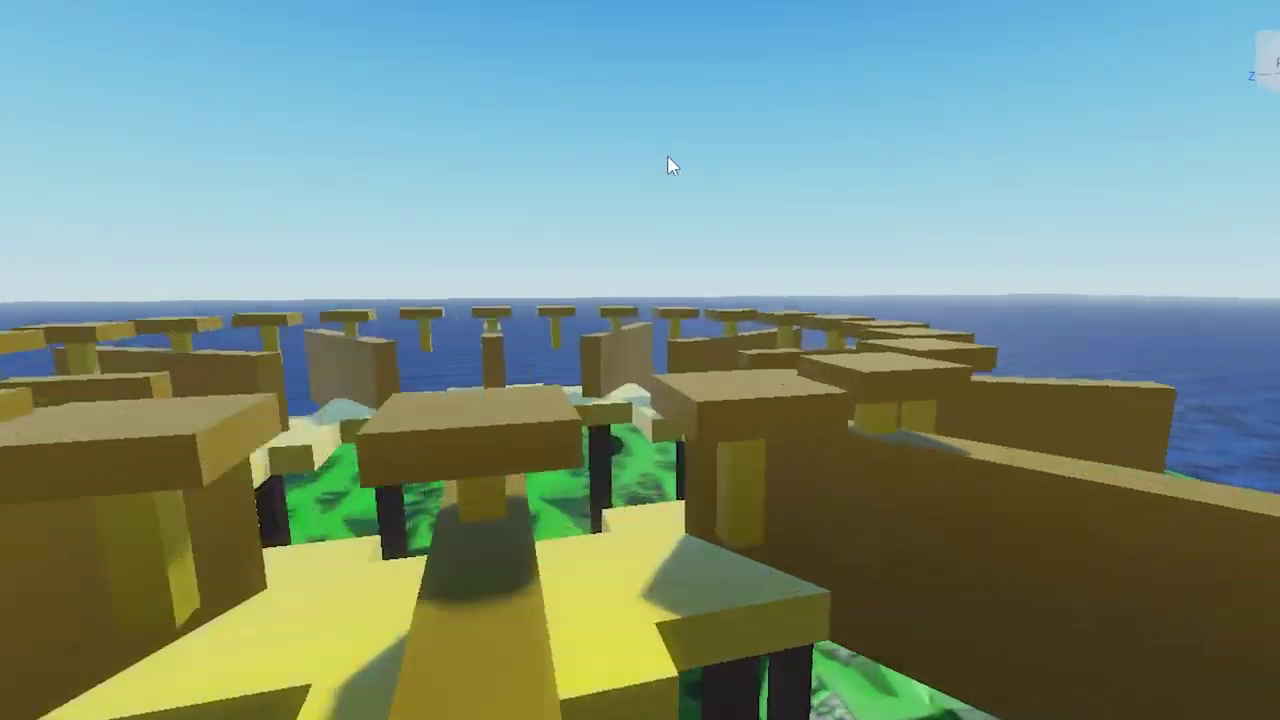
pyautogui.write('ny')
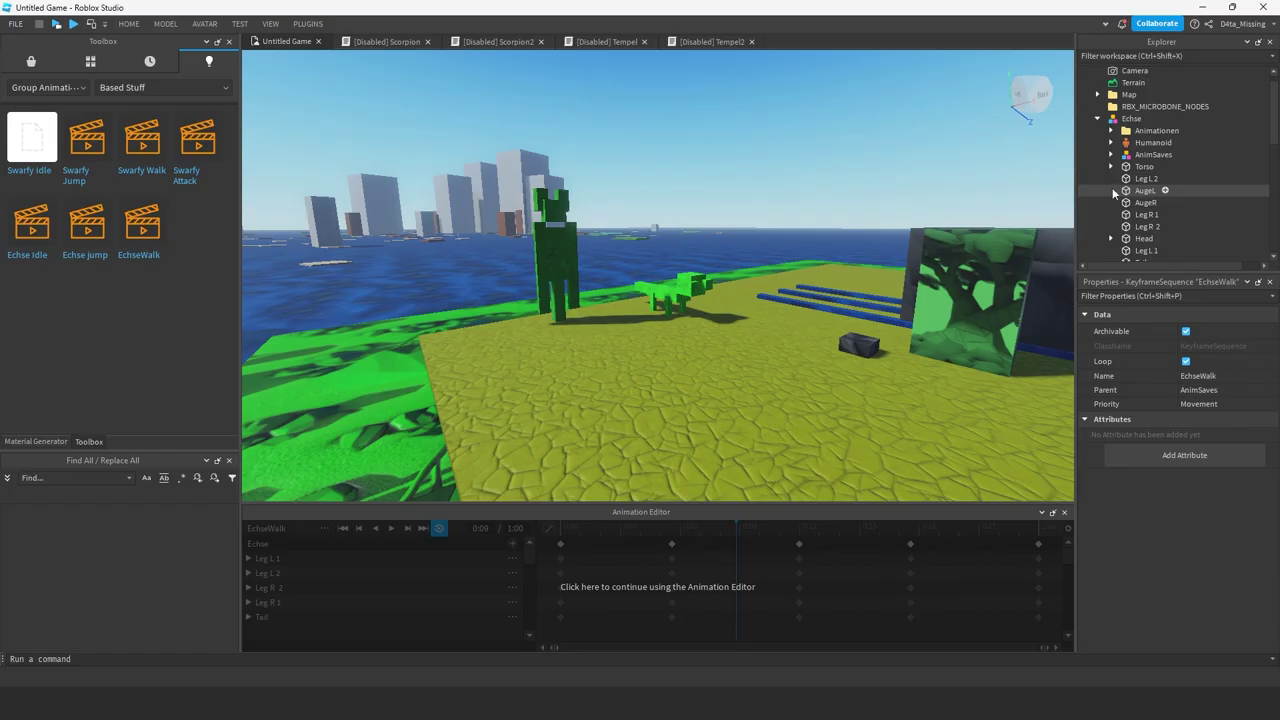
# - Adjust the Studs Per Tile of the mossy creature skin for Swarfy's eyes and generate "Greyscale Texture of a gecko eye" for the Echse's eyes
pyautogui.scroll(-5, 484, 196)
pyautogui.moveTo(486, 200); pyautogui.dragTo(486, 200, button='right')
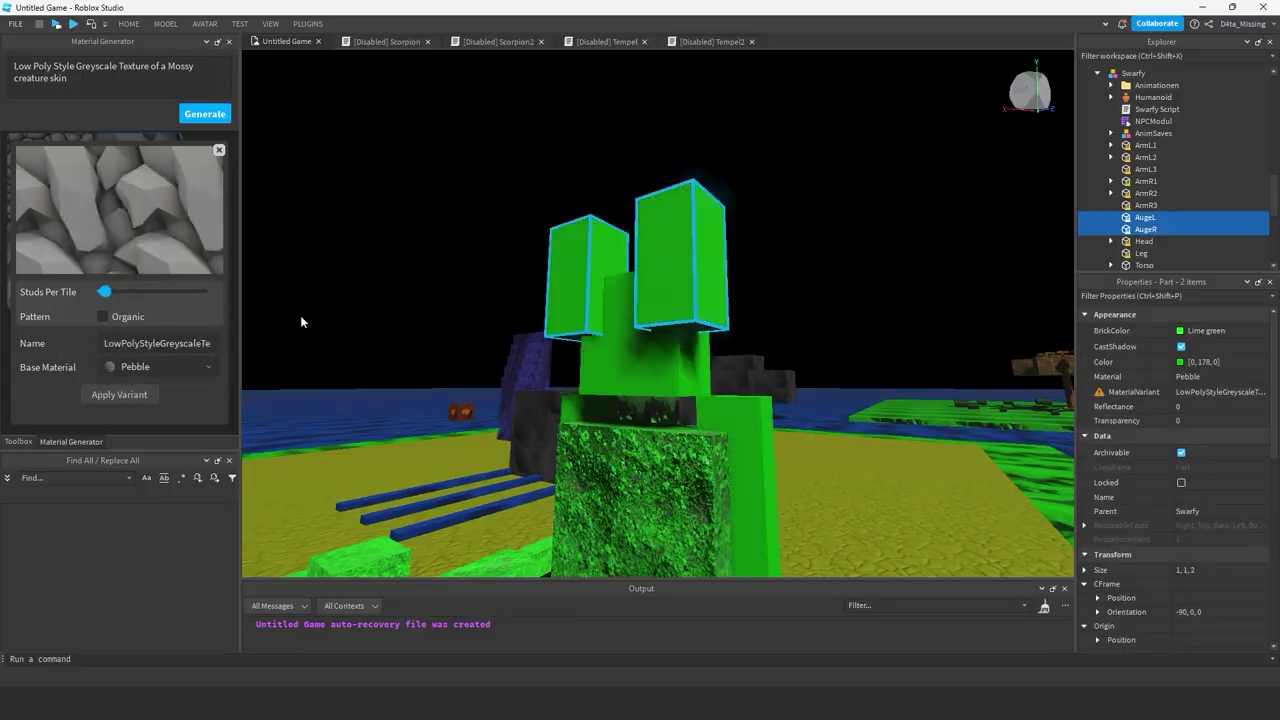
pyautogui.moveTo(100, 291); pyautogui.dragTo(114, 291)
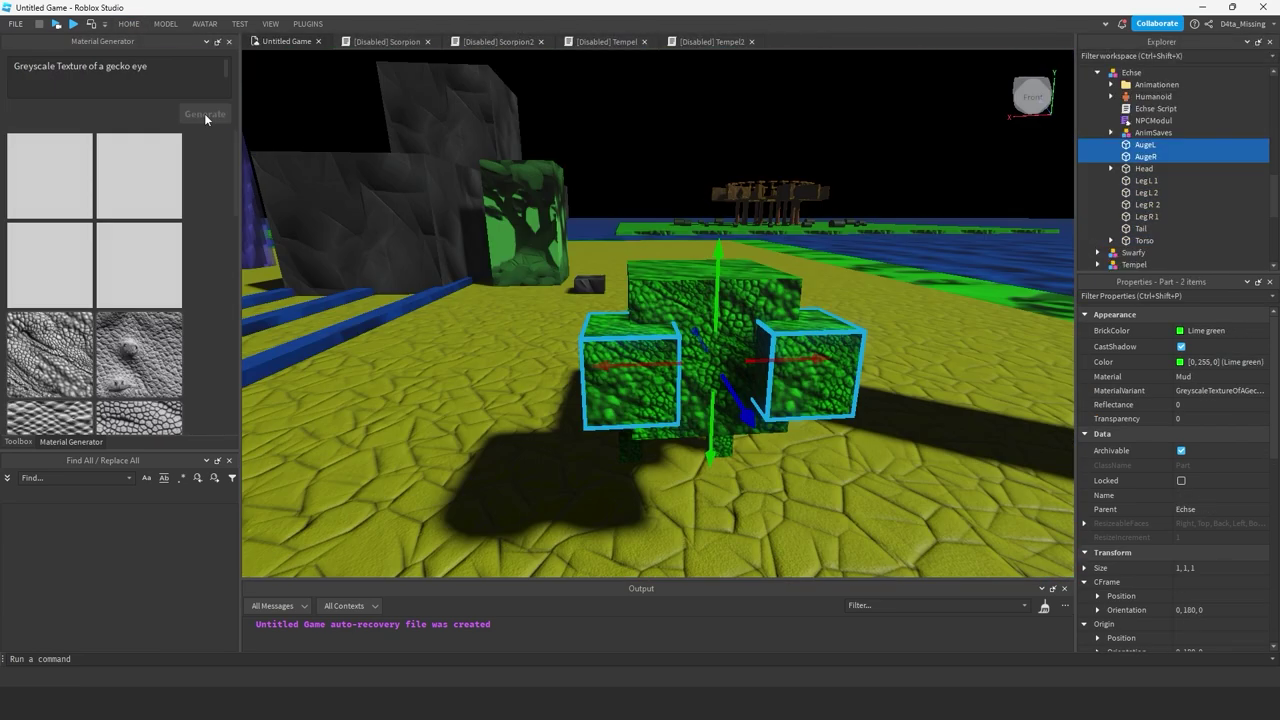
pyautogui.click(204, 113)
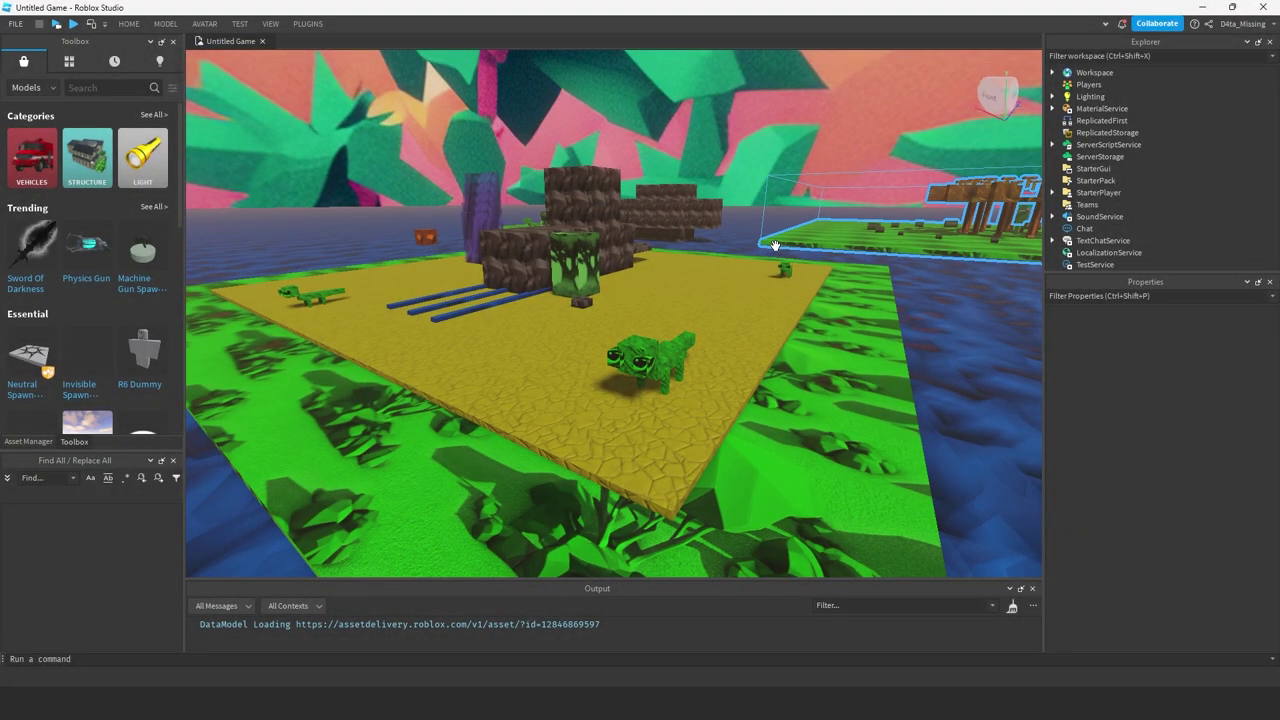
# - Start a playtest and run the character across the sandy island past the blue beams and the lizards
pyautogui.scroll(6, 775, 244)
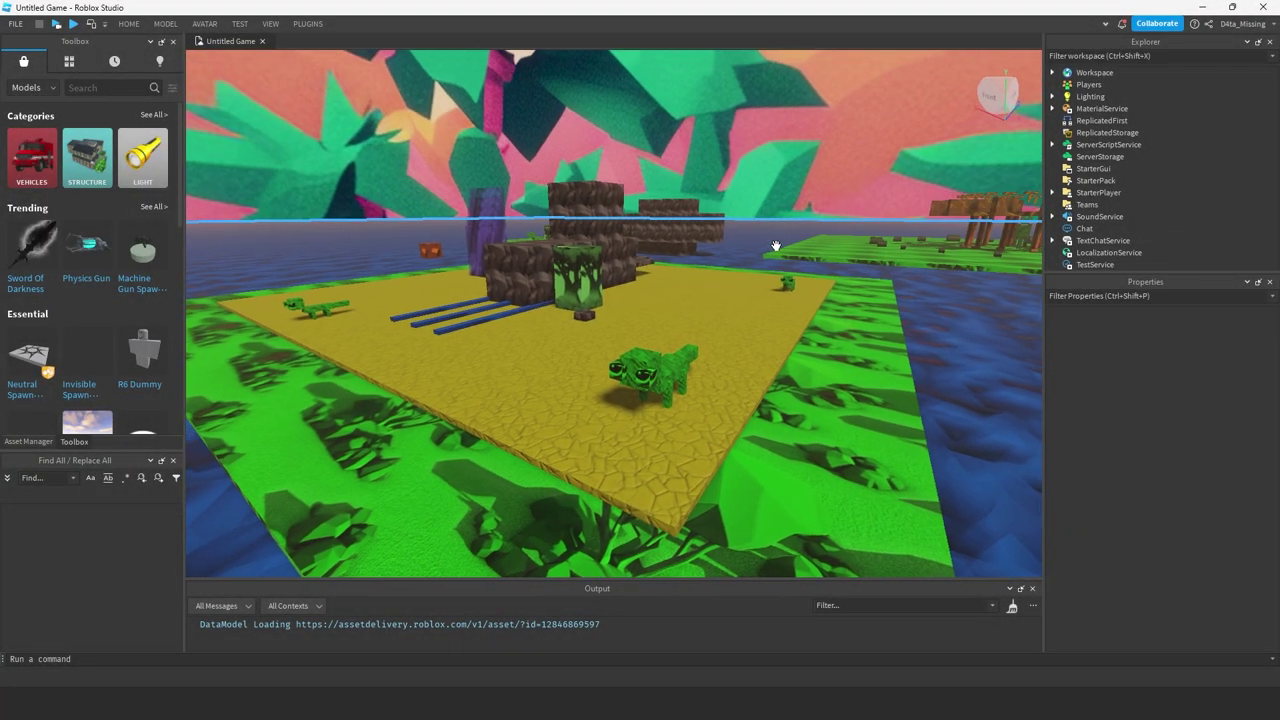
pyautogui.scroll(-5, 595, 222)
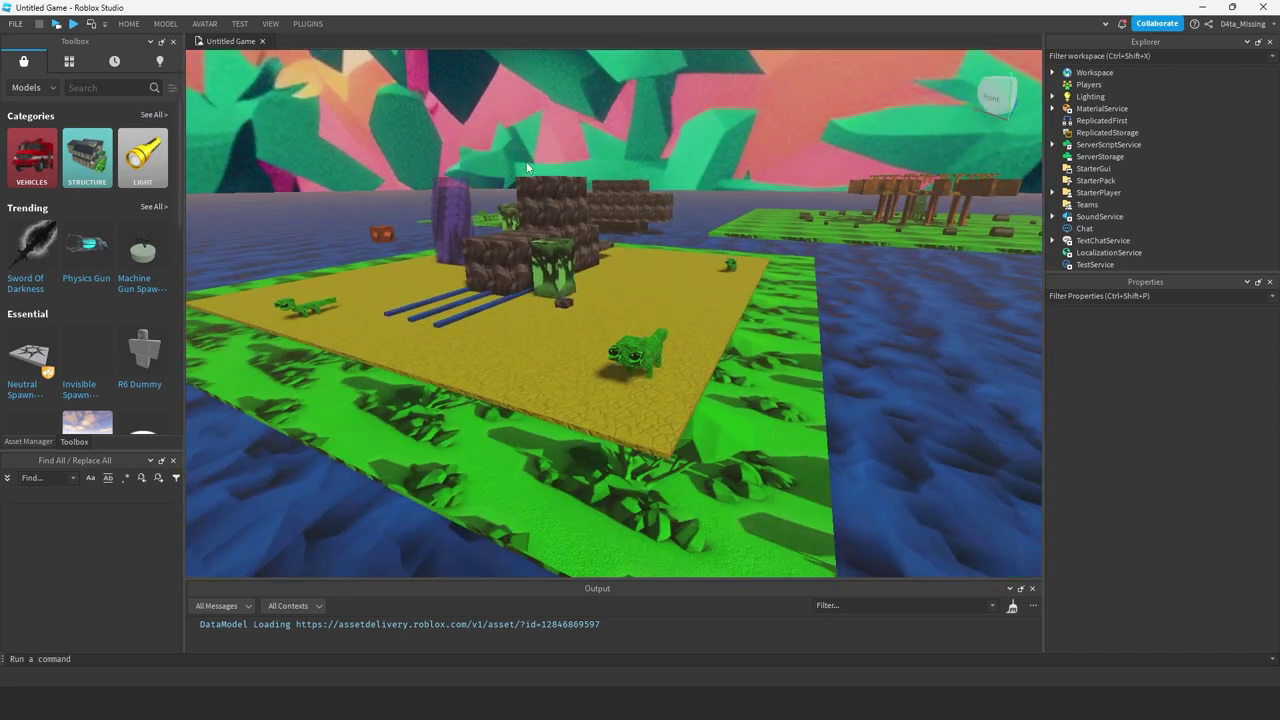
pyautogui.scroll(5, 661, 184)
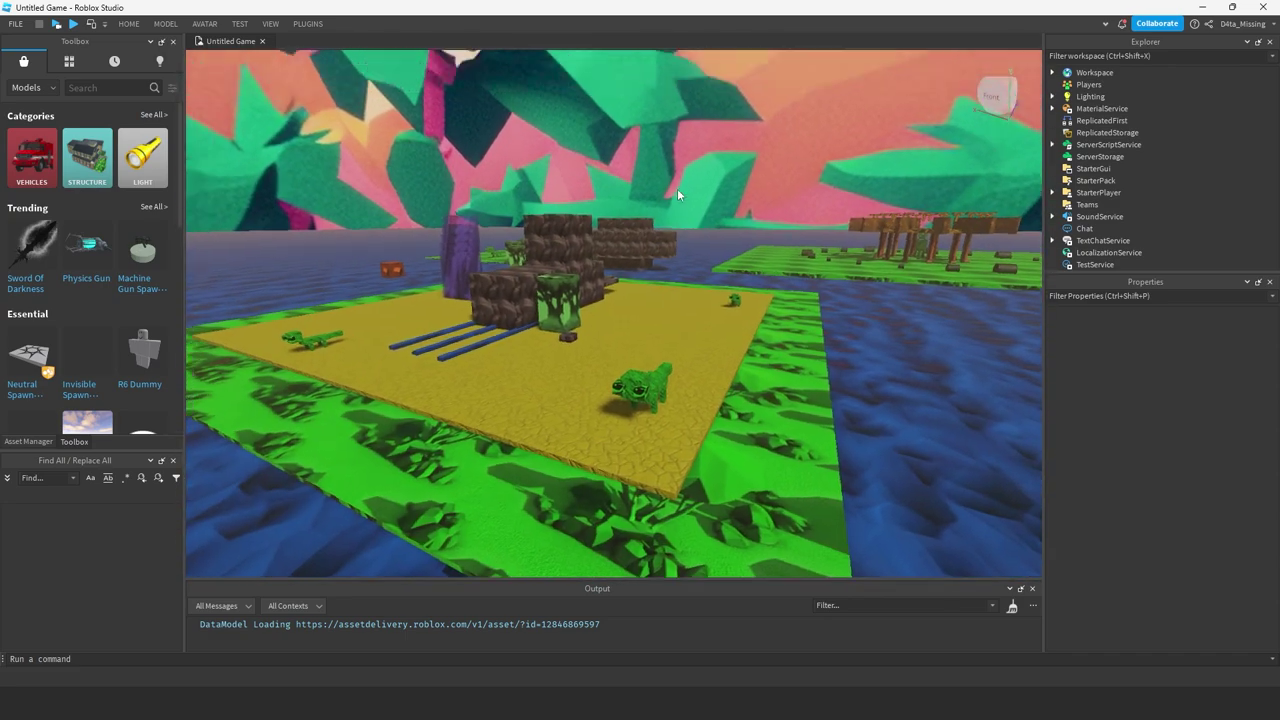
pyautogui.scroll(-5, 677, 188)
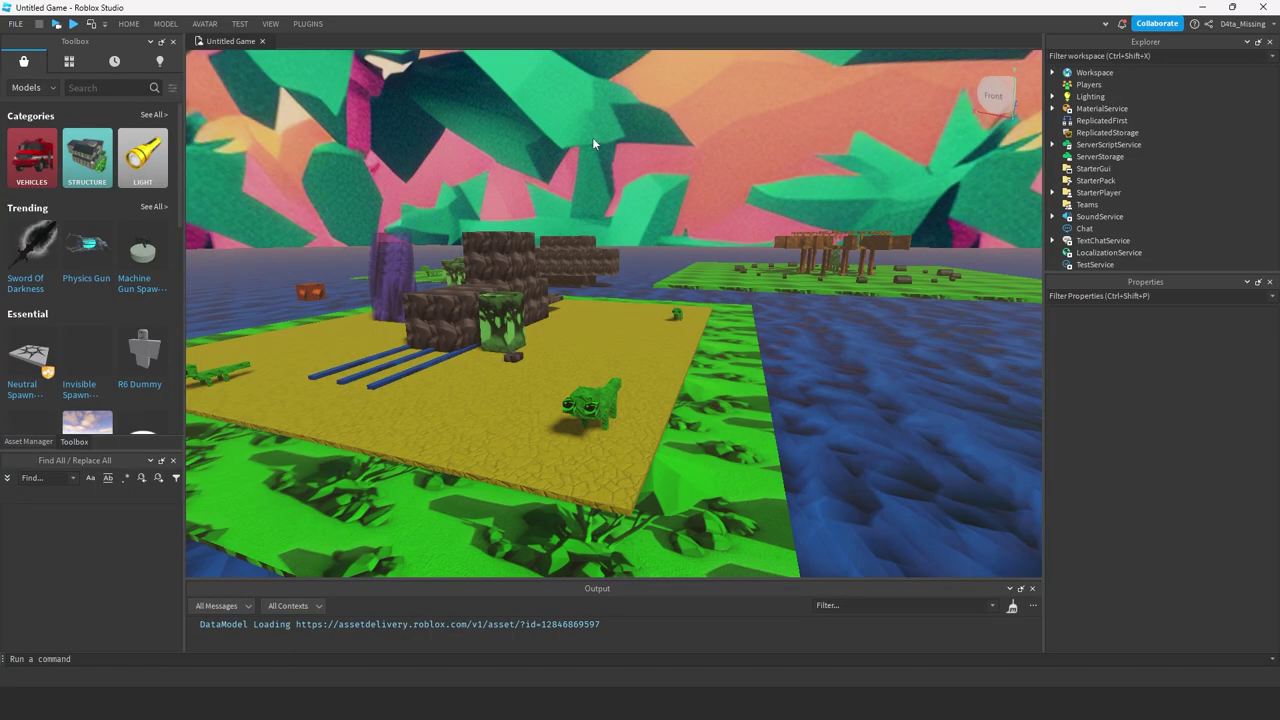
pyautogui.click(73, 24)
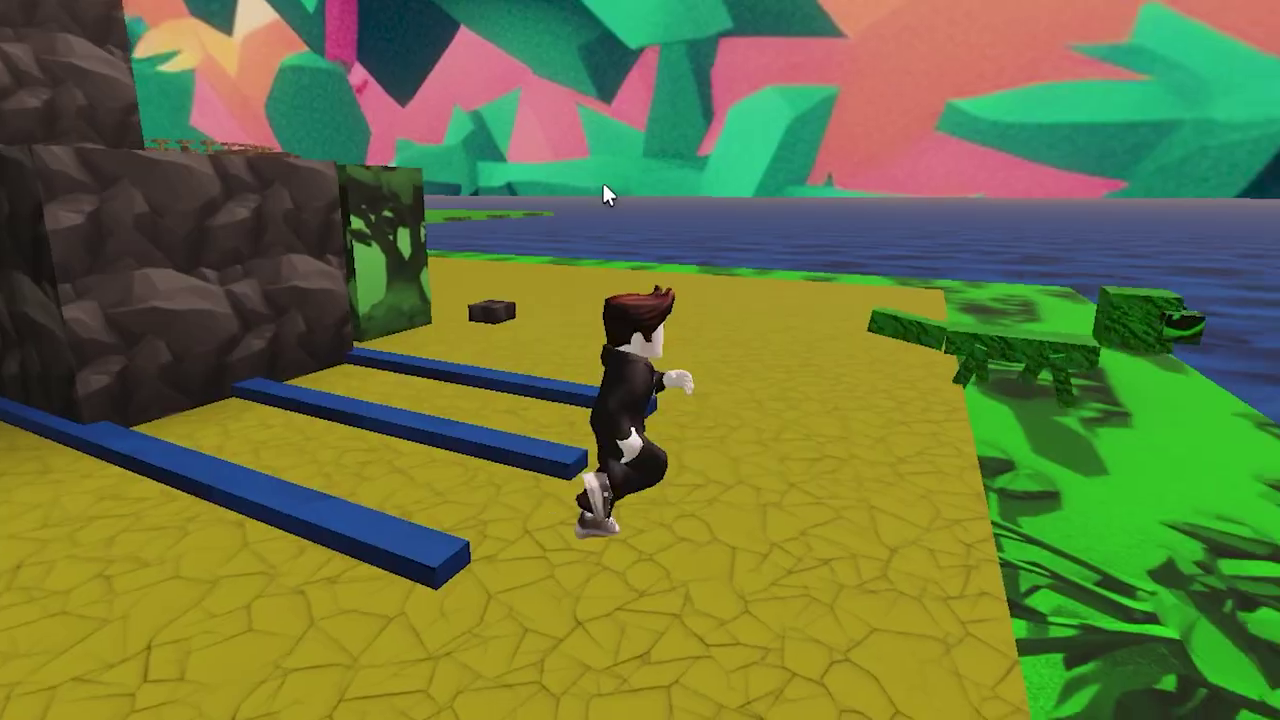
pyautogui.press('w')
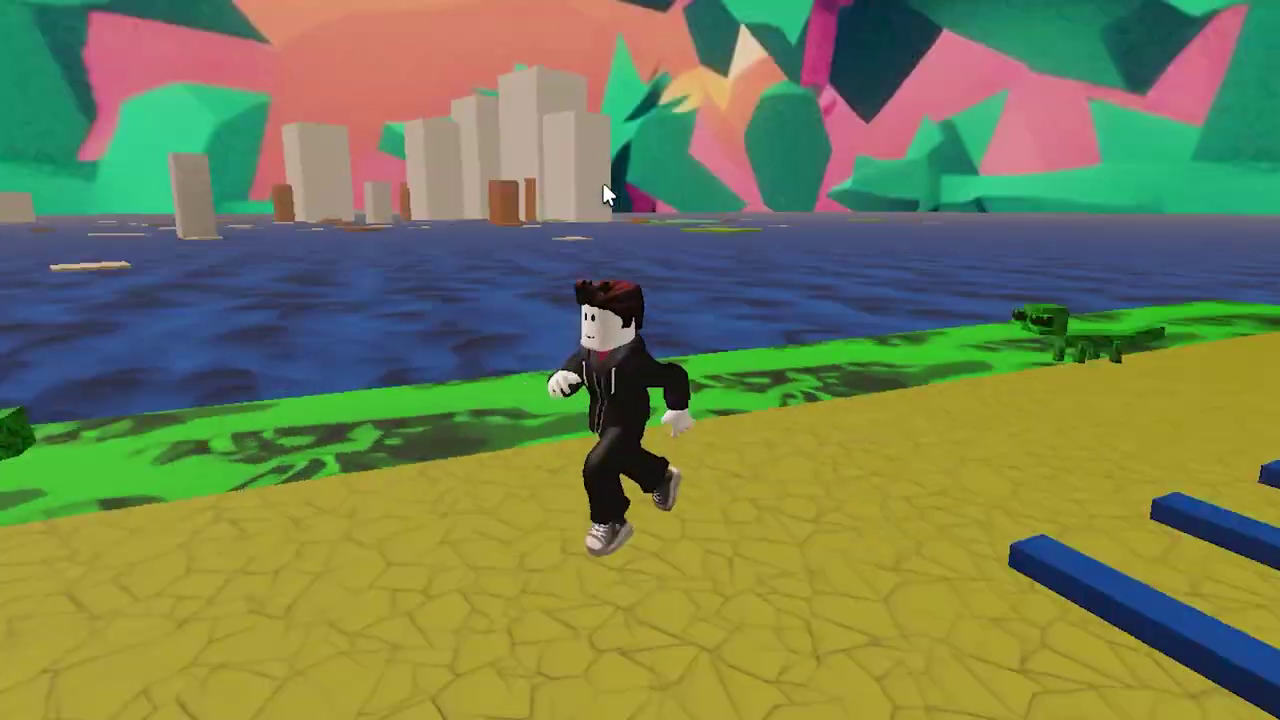
pyautogui.press('w')
pyautogui.press('space')
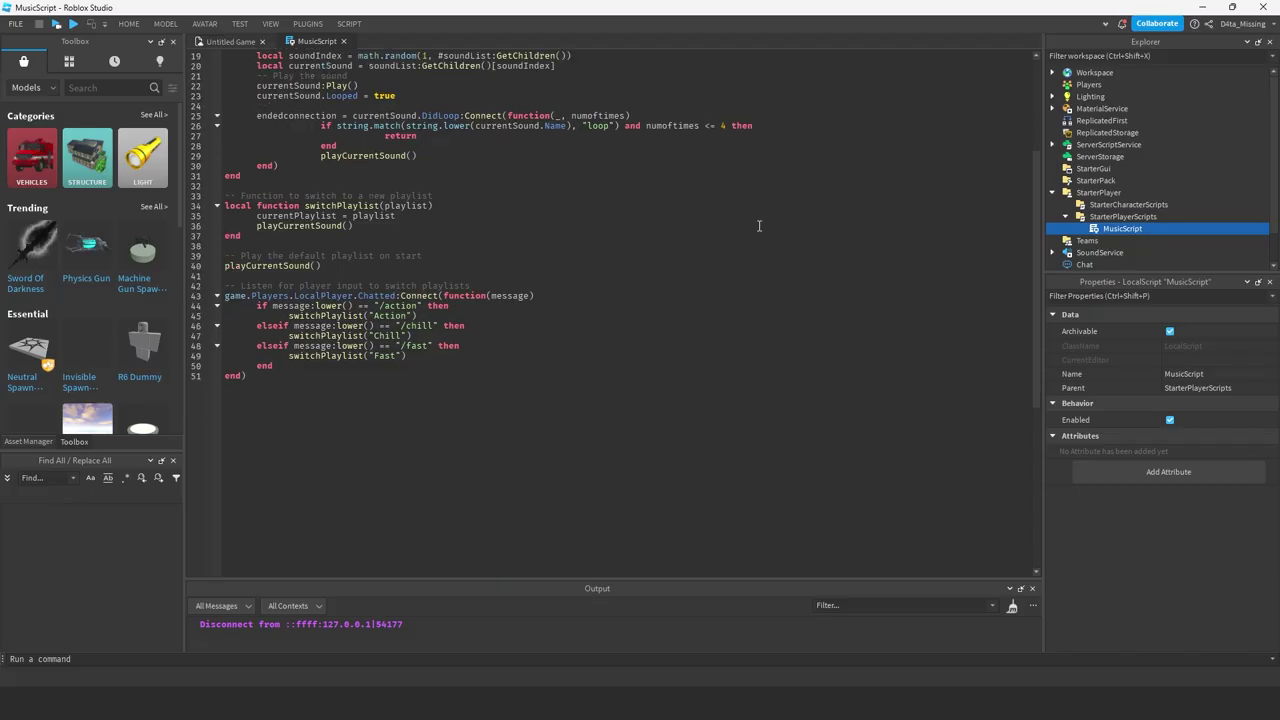
# - Highlight the MusicScript code from its final line up to line 10, and return to the game view
pyautogui.moveTo(247, 558); pyautogui.dragTo(257, 148)
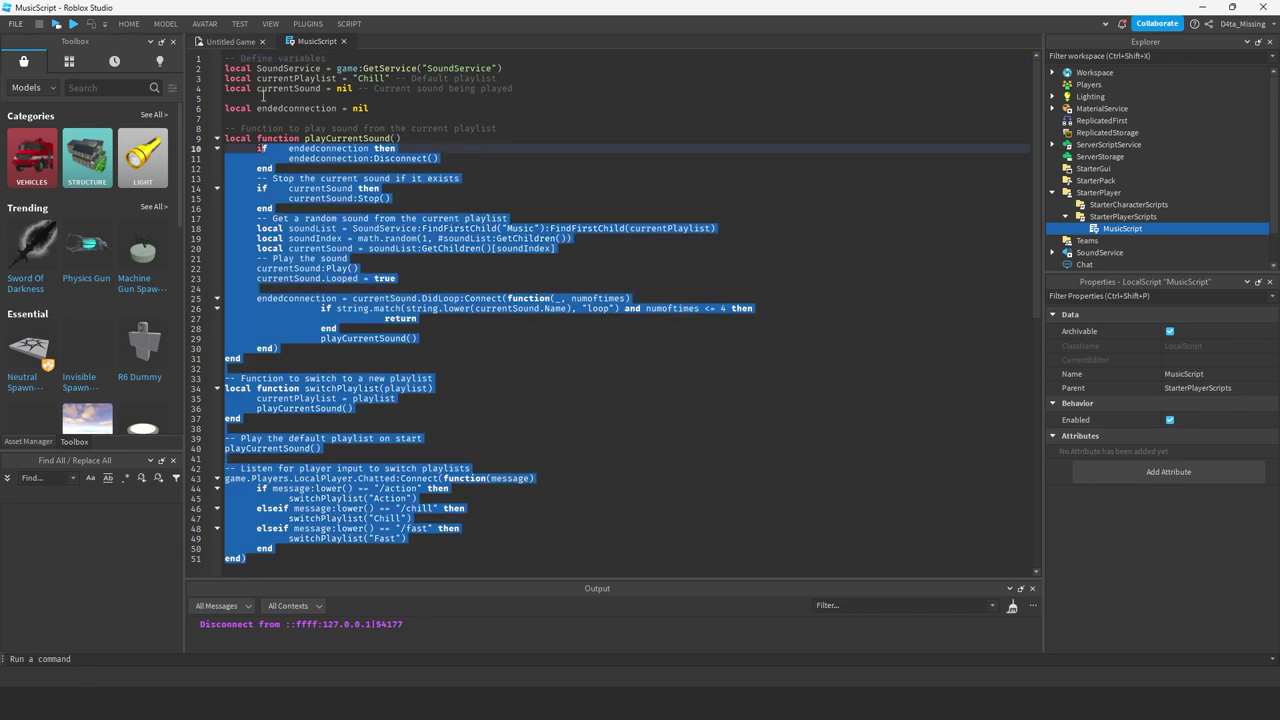
pyautogui.click(228, 41)
pyautogui.moveTo(614, 265); pyautogui.dragTo(640, 265, button='right')
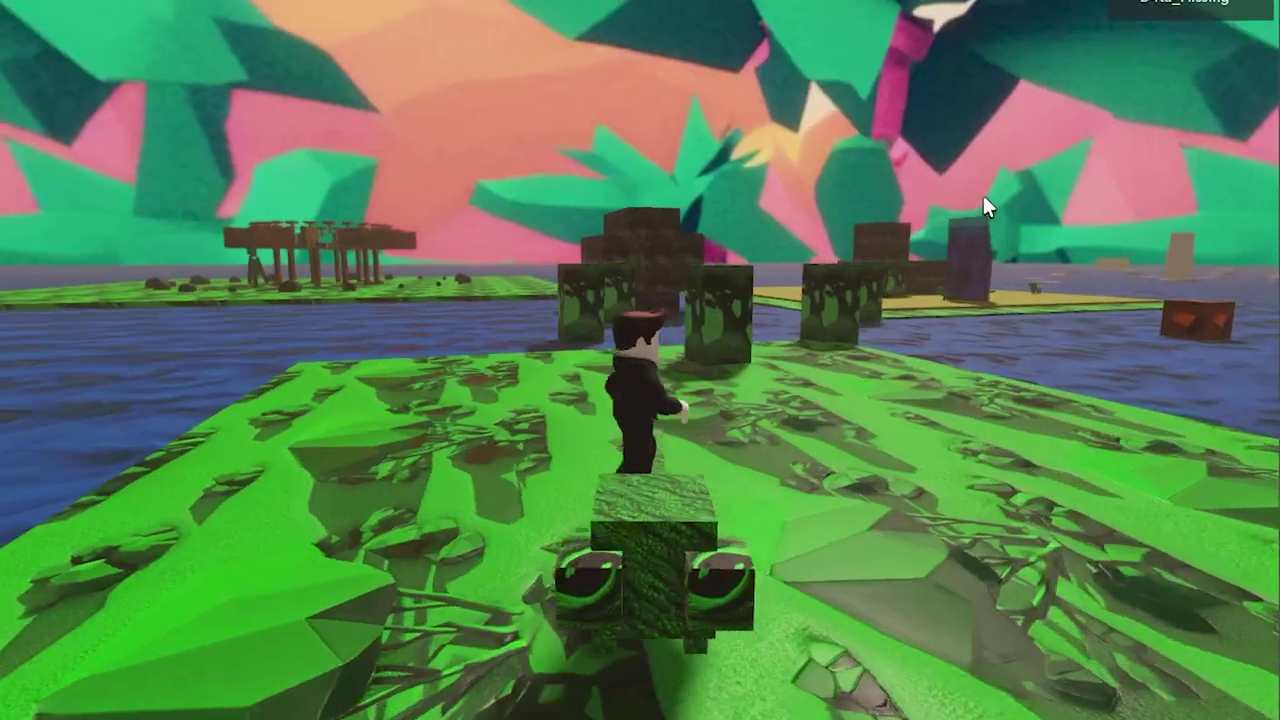
# - Survey all the islands in the playtest and walk the character along the small grass island's shore near the treasure chest block
pyautogui.scroll(-10, 982, 205)
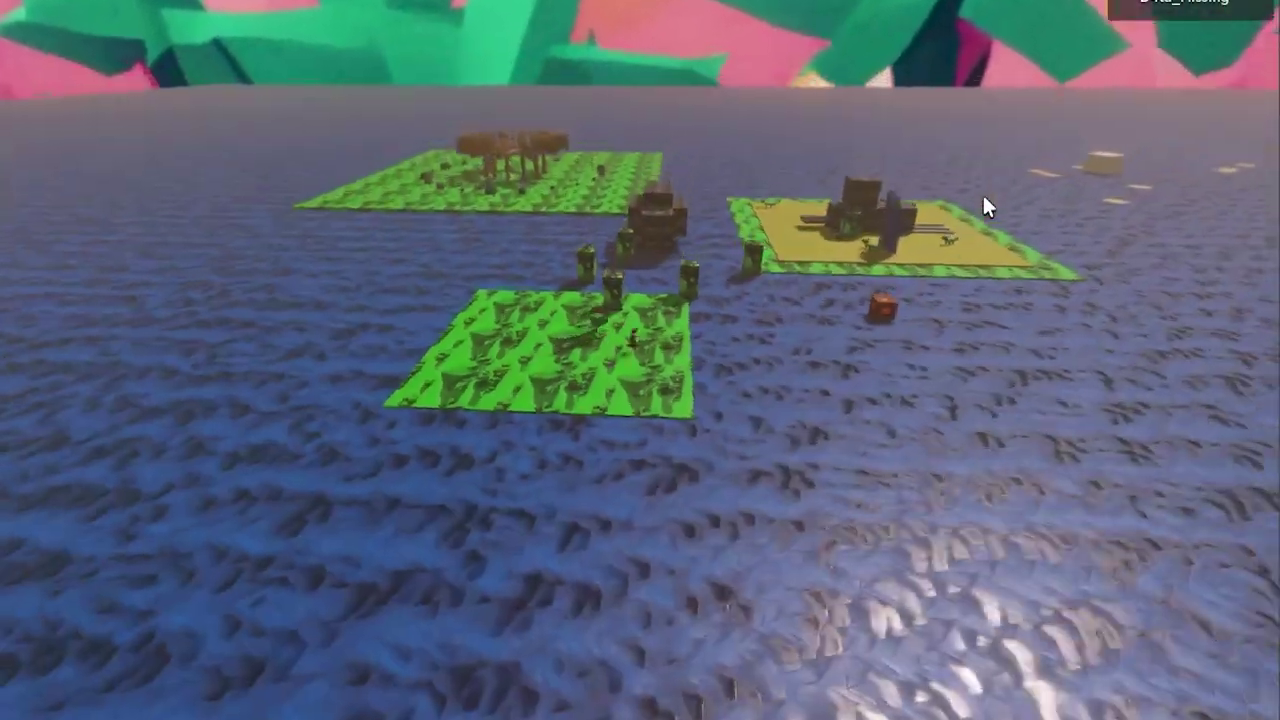
pyautogui.scroll(10, 982, 205)
pyautogui.press('w')
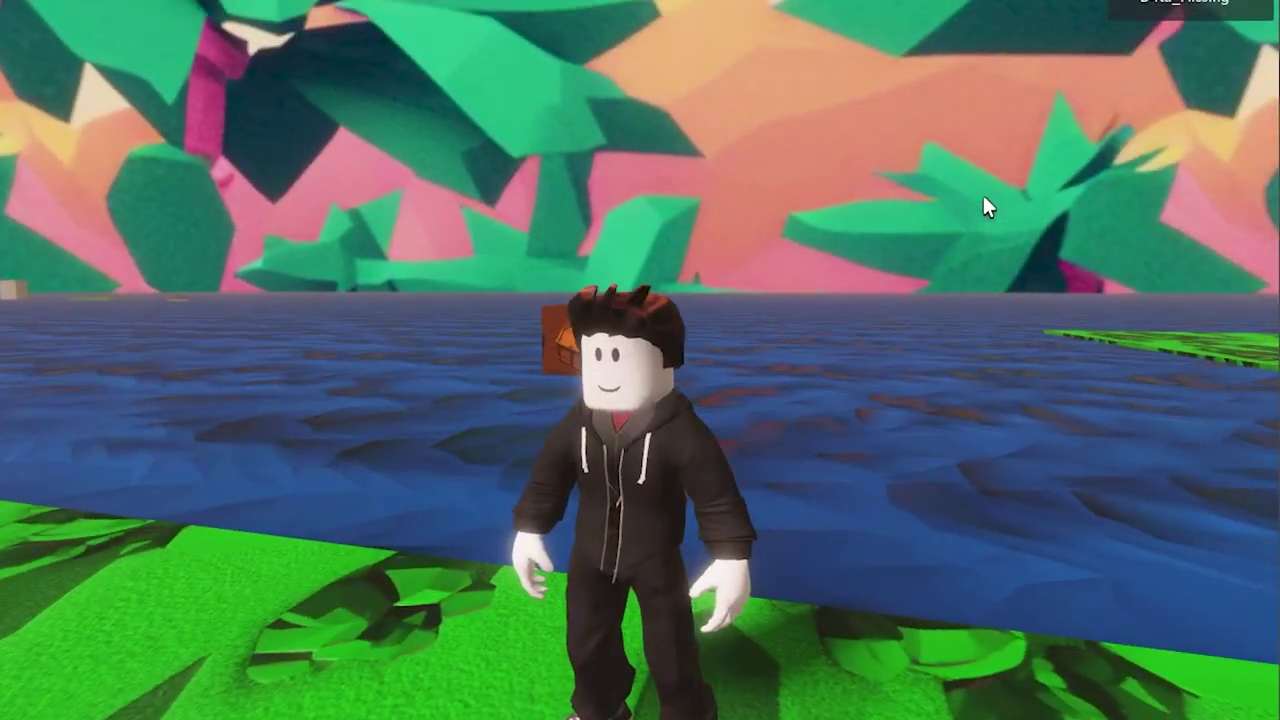
pyautogui.press('w')
pyautogui.moveTo(983, 200); pyautogui.dragTo(983, 200, button='right')
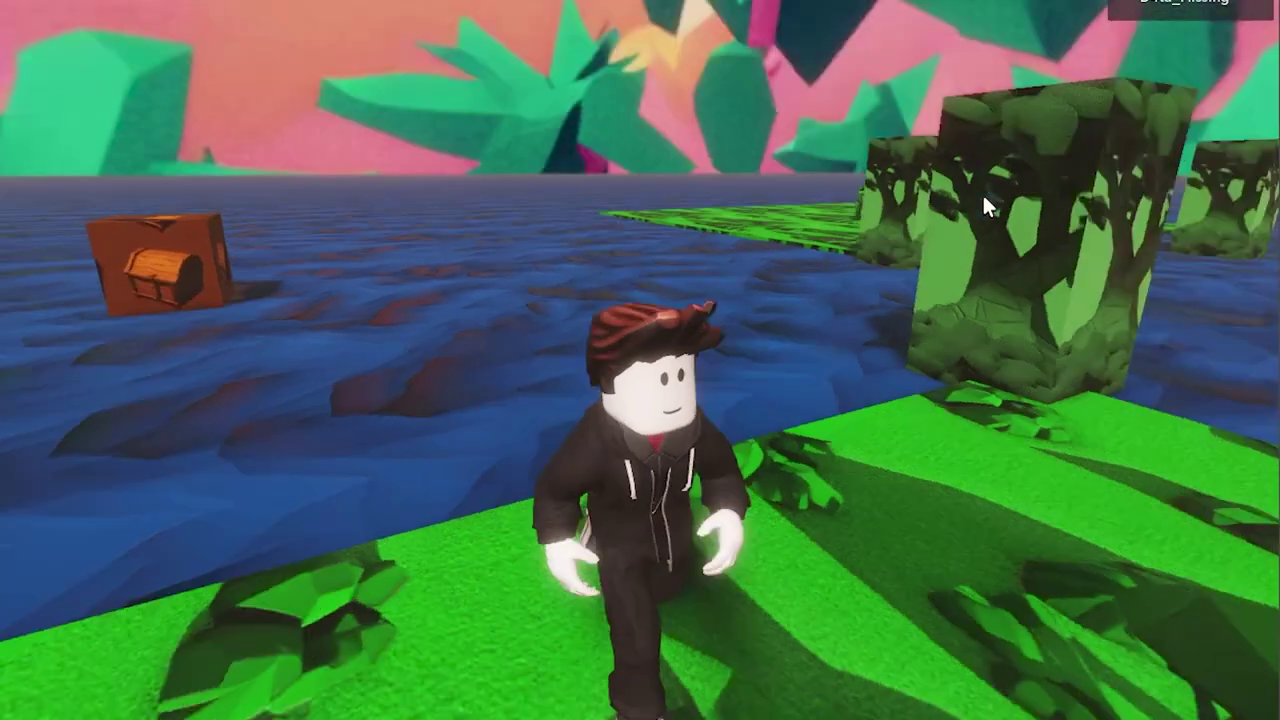
pyautogui.press('w')
pyautogui.moveTo(982, 205); pyautogui.dragTo(982, 192, button='right')
# - Walk the character over the water onto the temple island and approach the temple and the creature beside it
pyautogui.press('w')
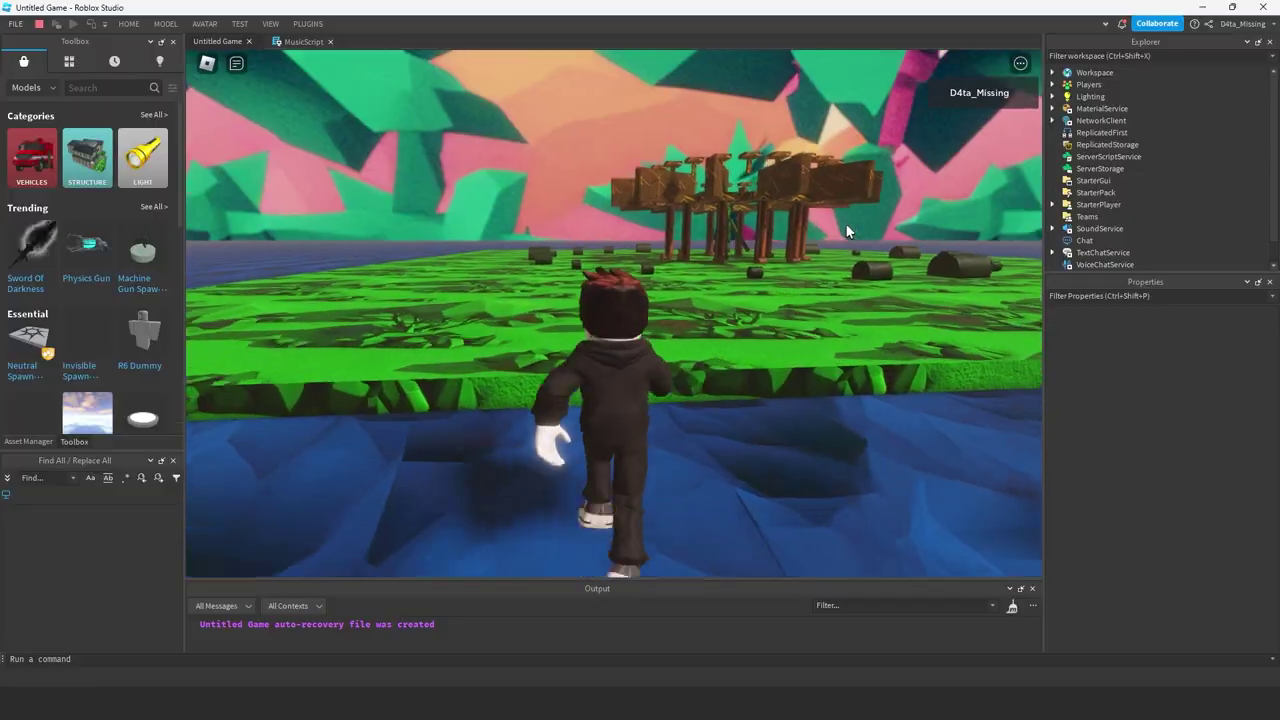
pyautogui.press('w')
pyautogui.press('w')
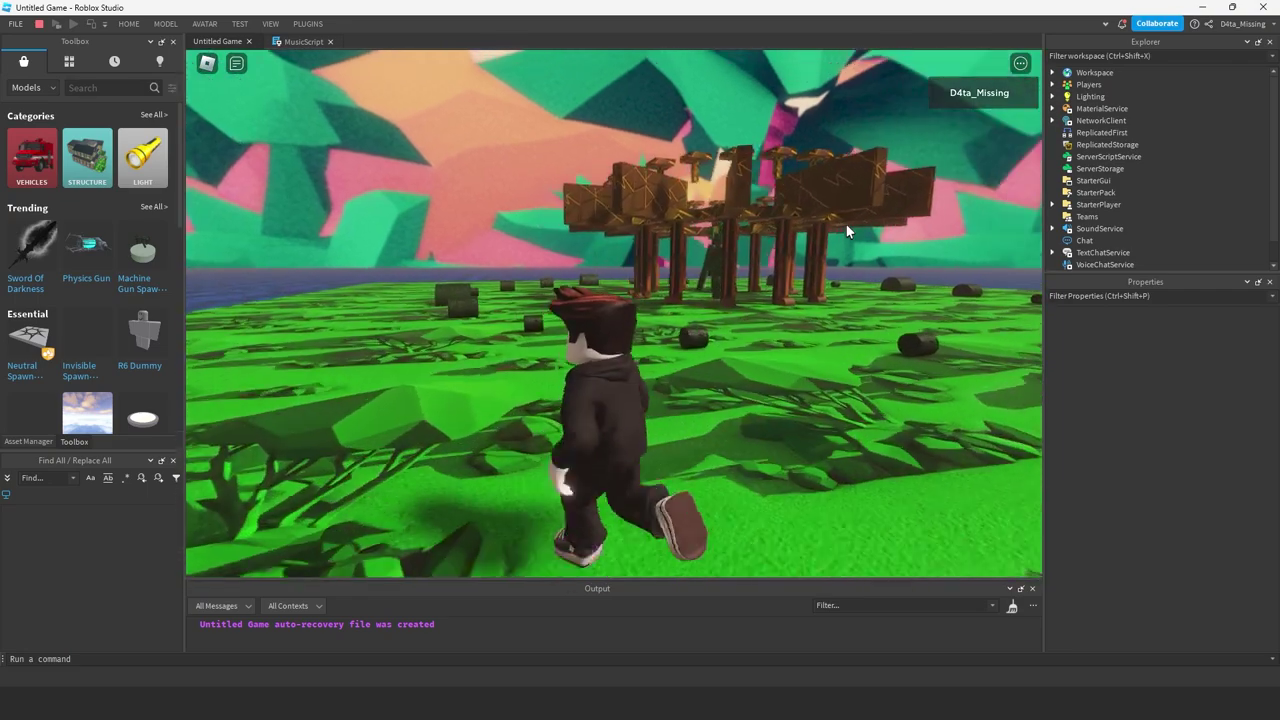
pyautogui.press('w')
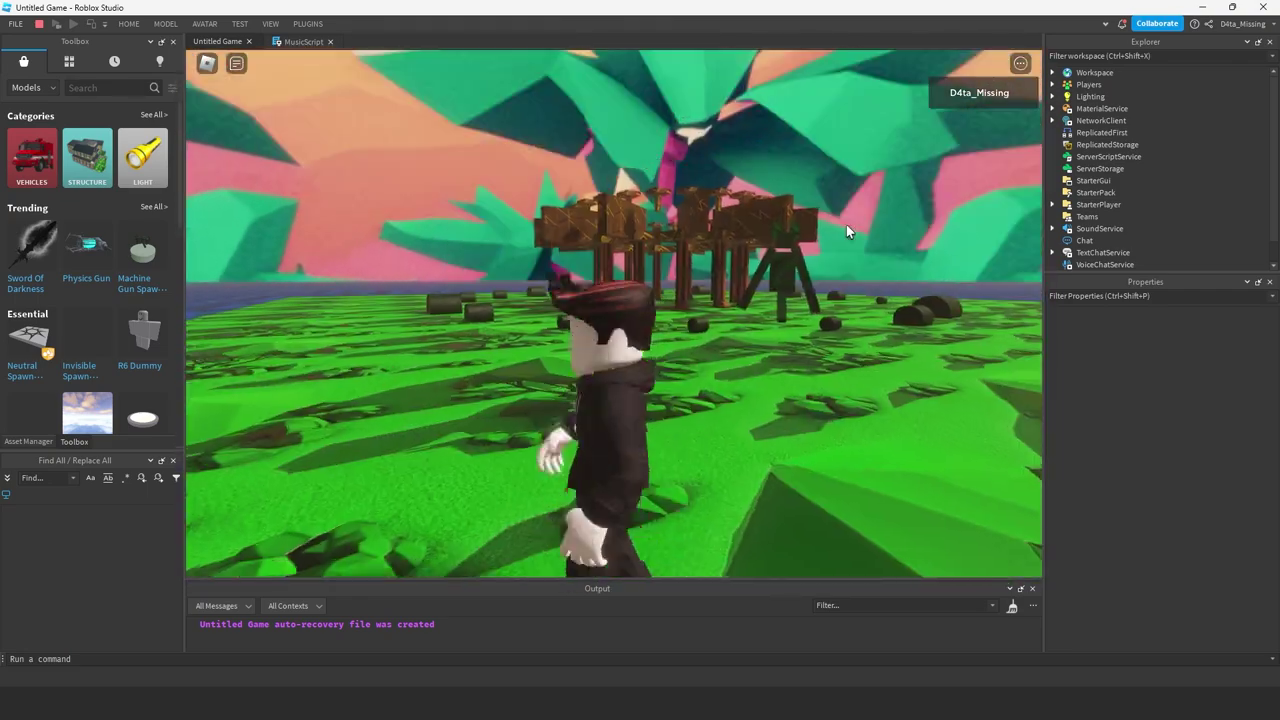
pyautogui.press('w')
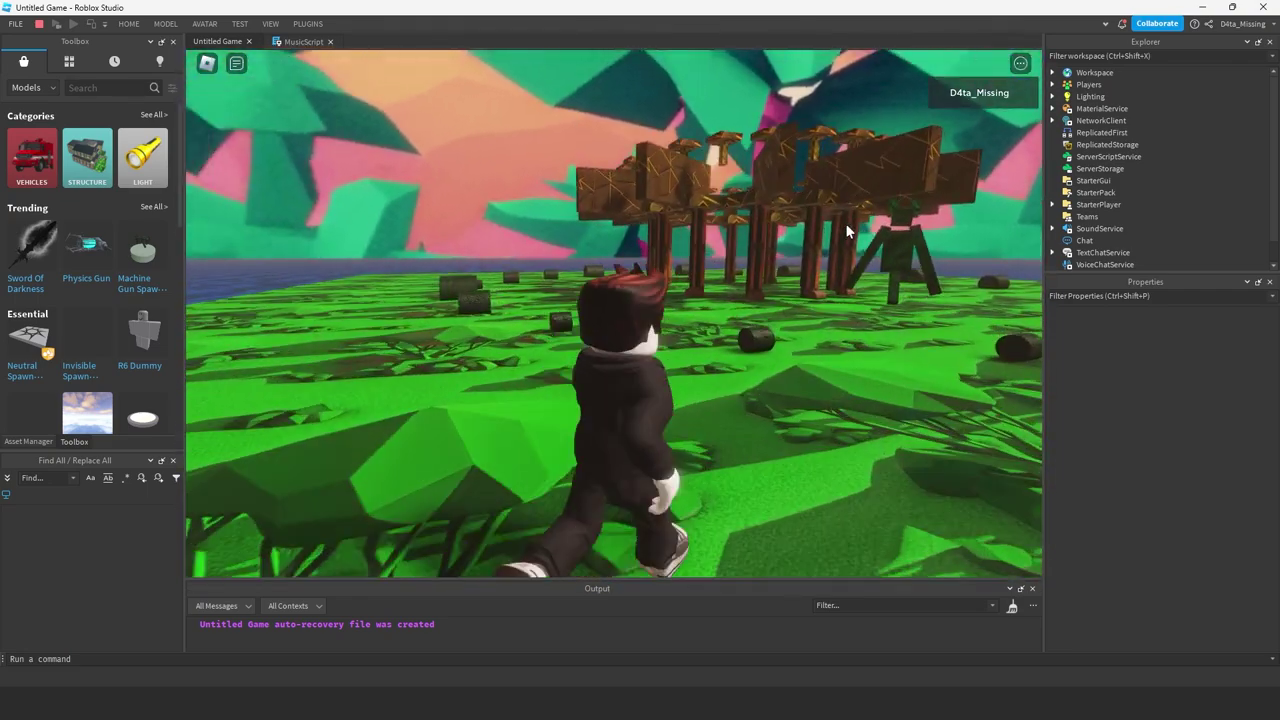
pyautogui.scroll(-4, 846, 228)
pyautogui.press('w')
pyautogui.scroll(-6, 846, 230)
pyautogui.scroll(10, 846, 230)
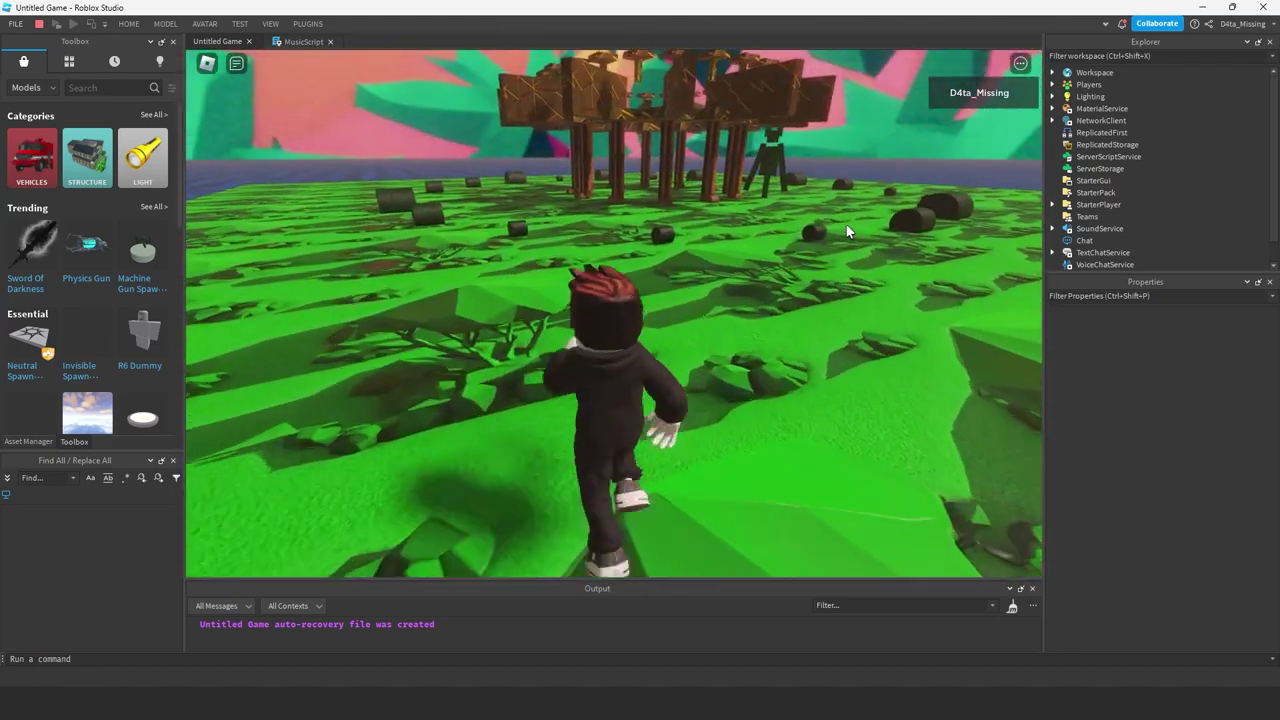
pyautogui.press('s')
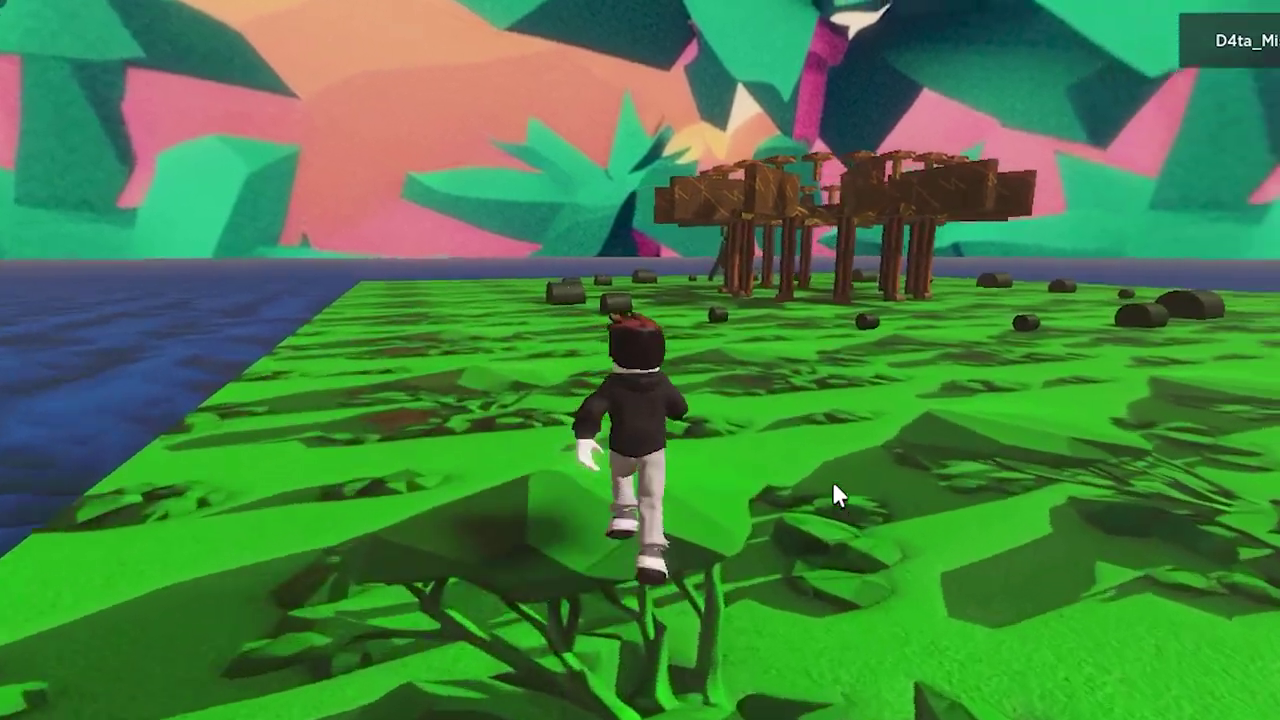
# - Run the character past the temple's scattered stones to the shore facing the sandy island
pyautogui.press('w')
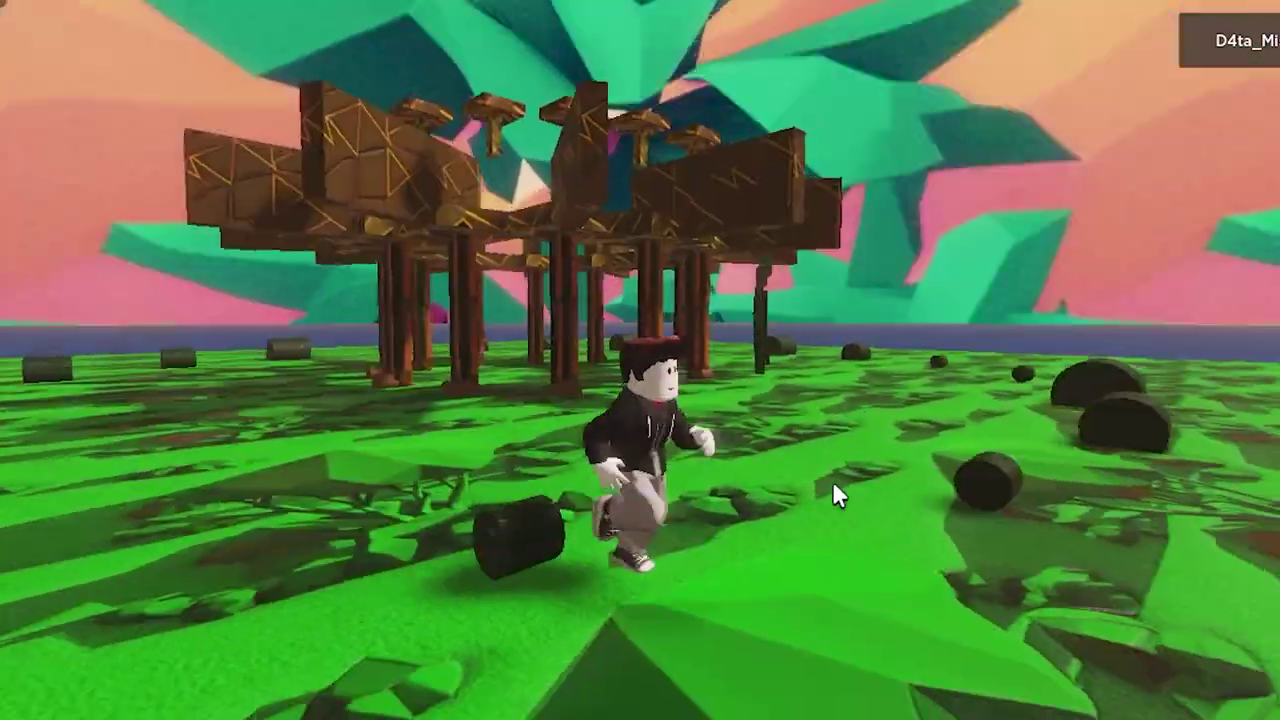
pyautogui.press('w')
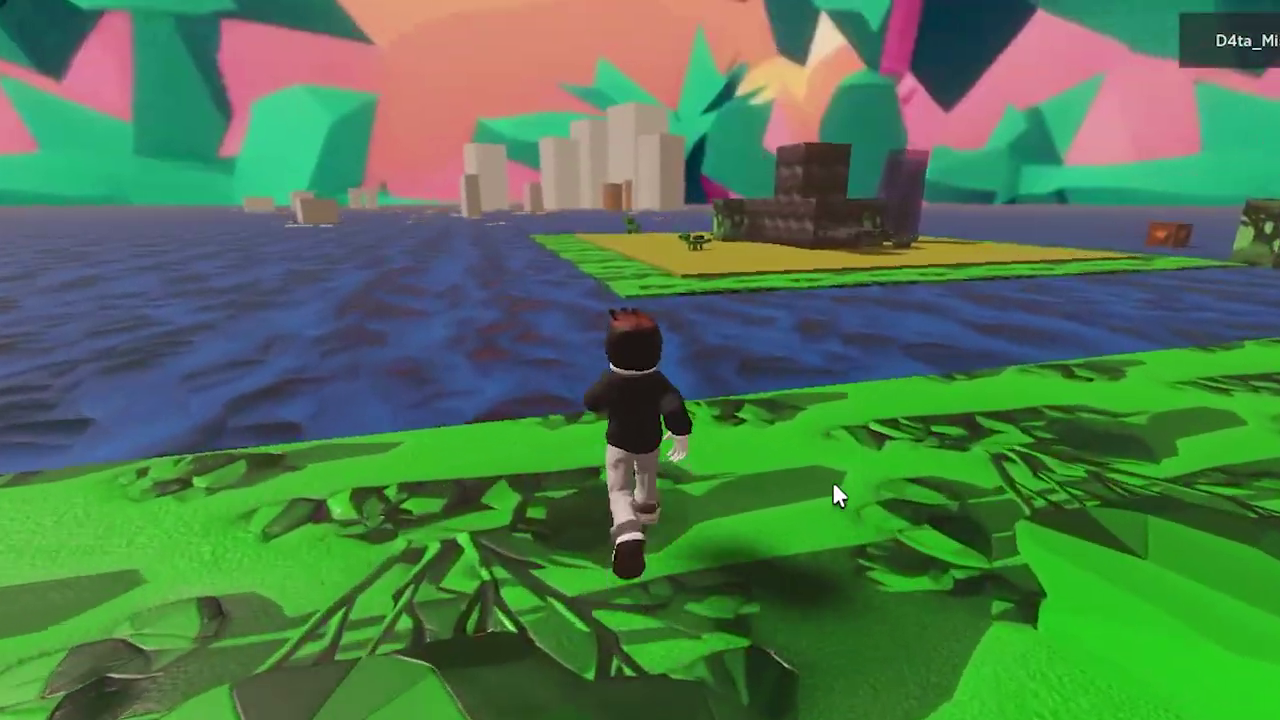
pyautogui.press('w')
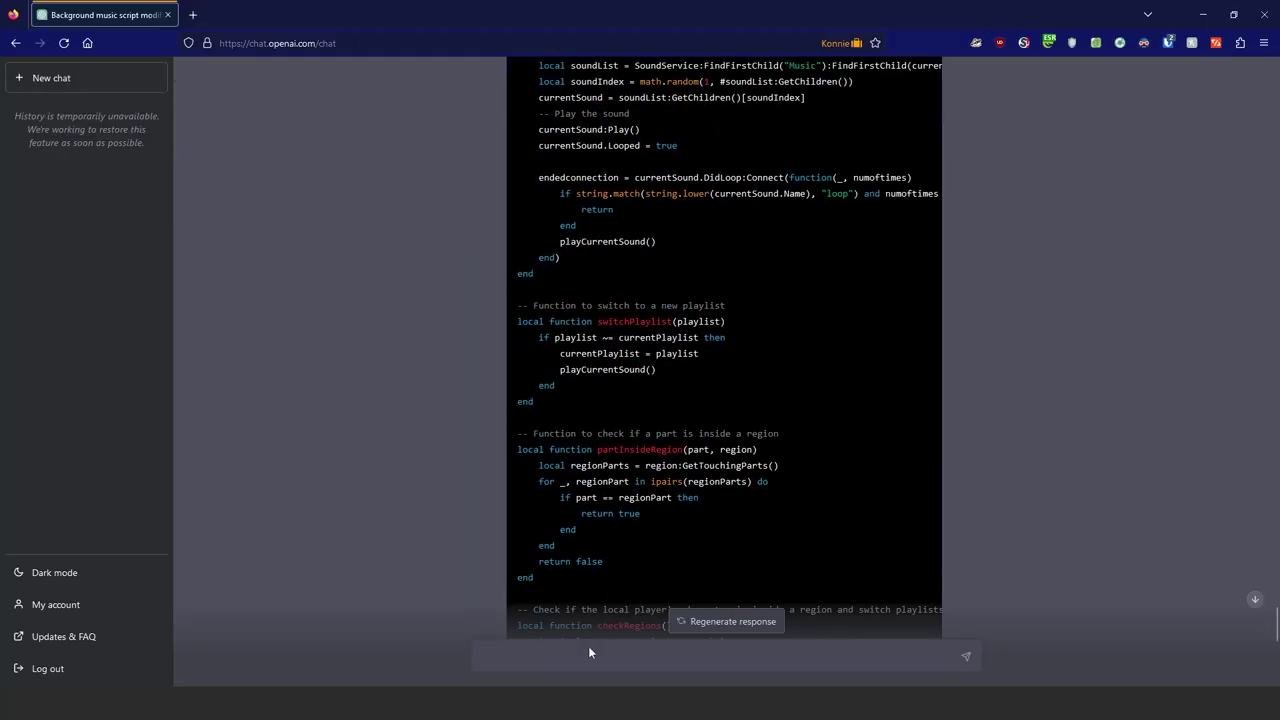
# - Switch to ChatGPT and ask it to make swimming possible inside the workspace part named "Wasser"
pyautogui.write('I have a part named "Wasser" in the workspace. Can you make it possible to swim inside this part?')
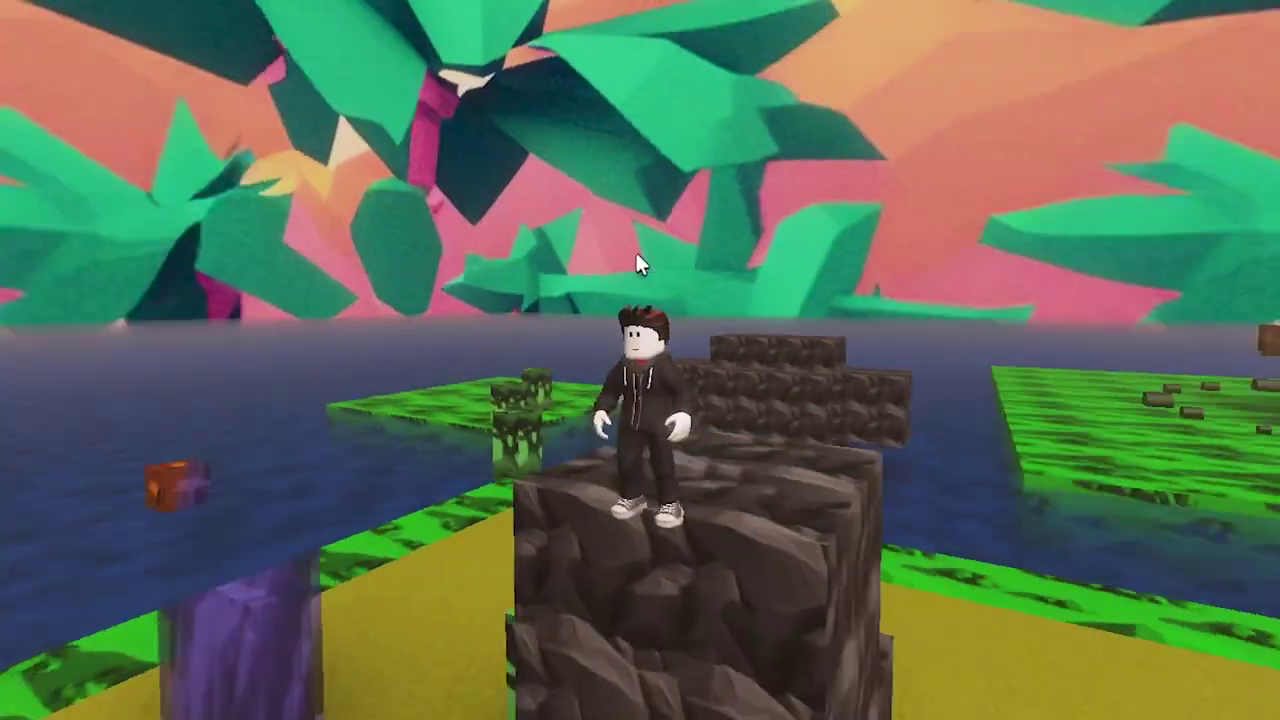
# - Examine the character on the rock in the playtest, stop the playtest and open the Schwimm ausdauer script
pyautogui.scroll(5, 663, 274)
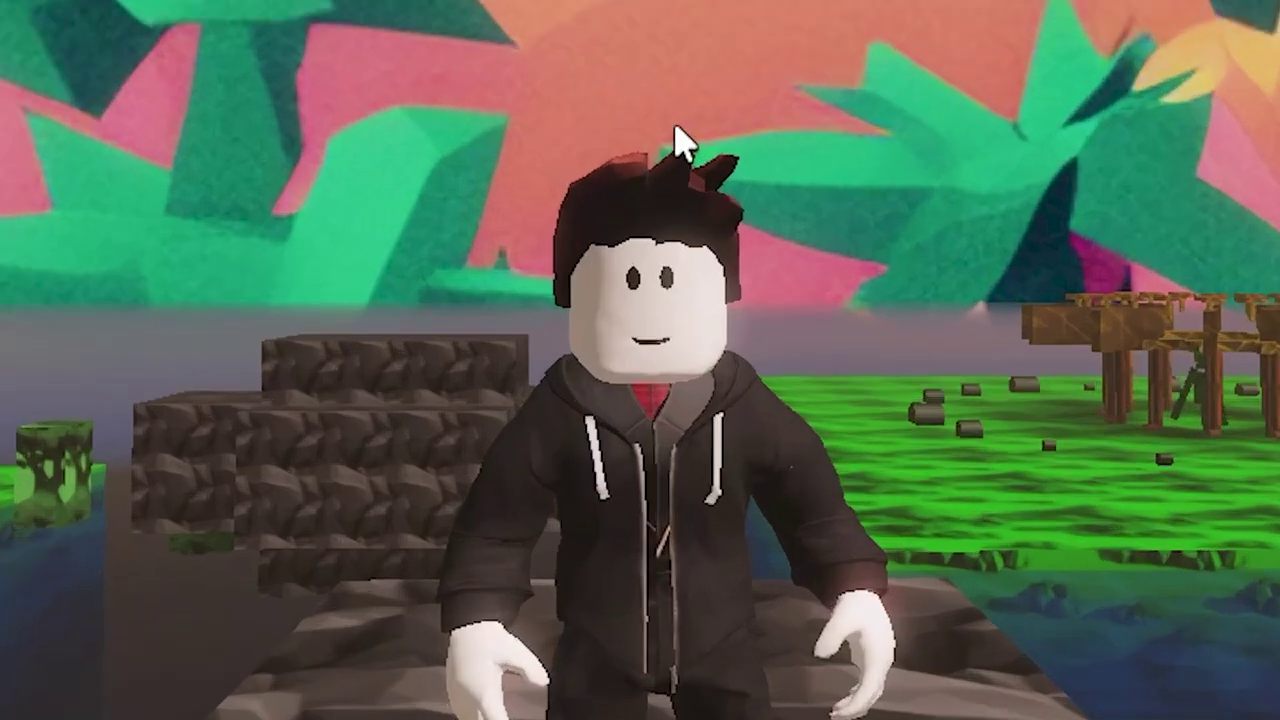
pyautogui.scroll(-5, 640, 360)
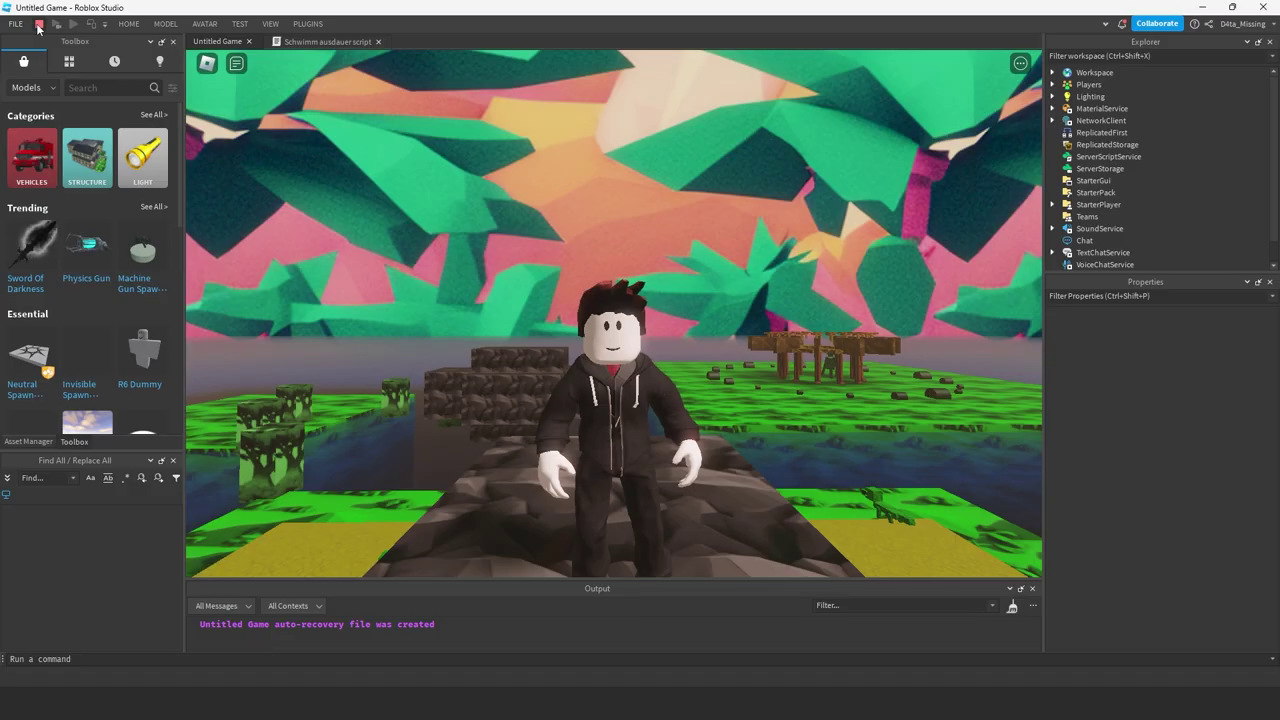
pyautogui.hotkey('shift', 'F5')
pyautogui.click(316, 44)
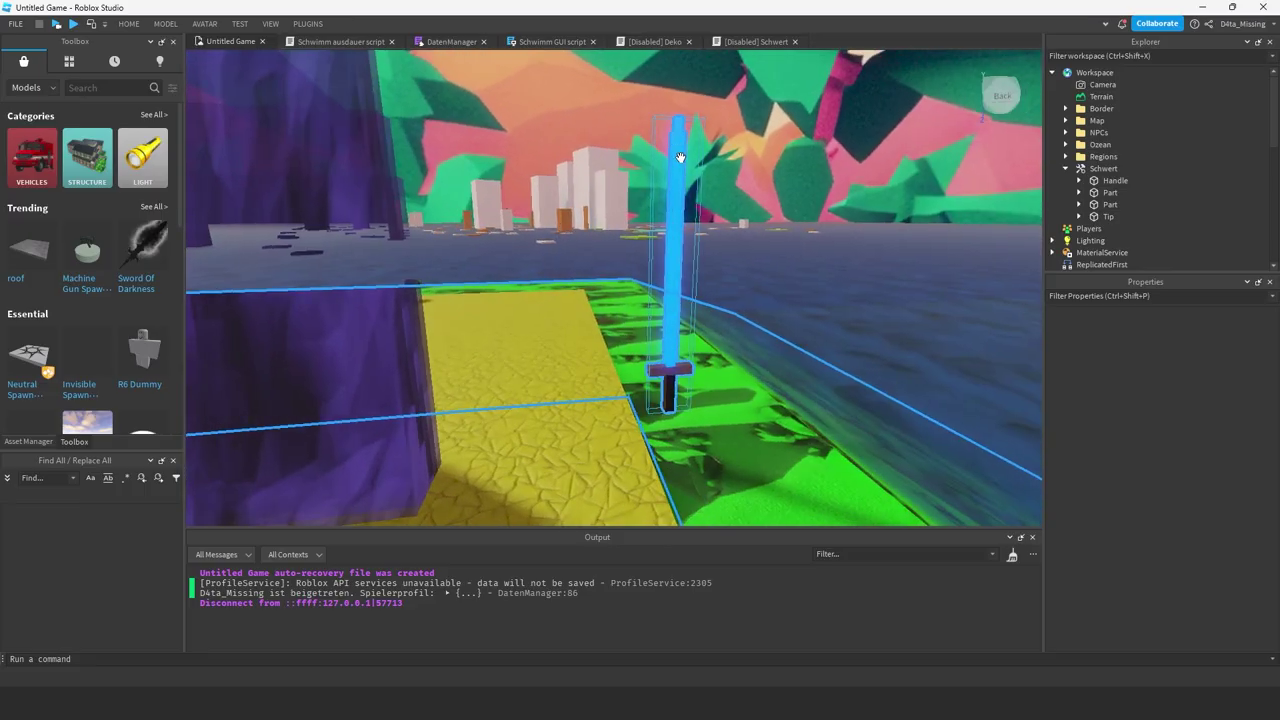
# - Fly the camera around the sandy island to examine the glowing blue sword, the purple structure and the volcano
pyautogui.moveTo(765, 268); pyautogui.dragTo(668, 256, button='right')
pyautogui.press('w')
pyautogui.press('w')
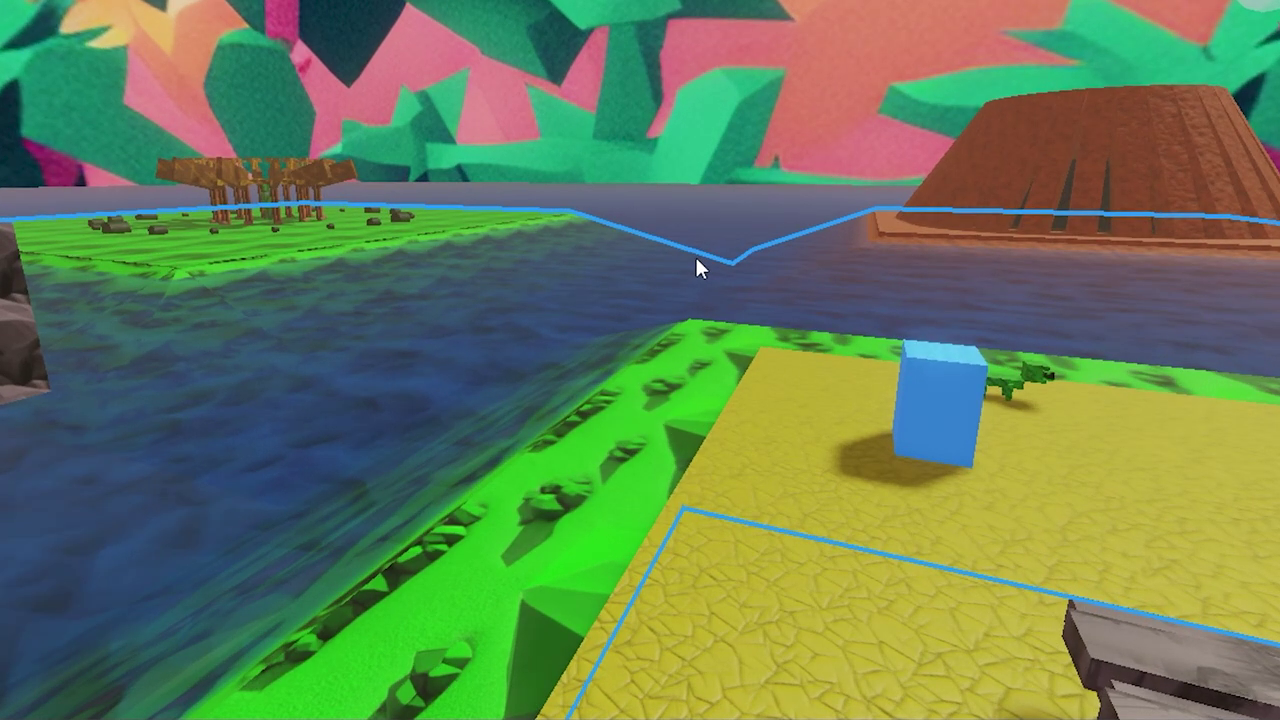
pyautogui.moveTo(697, 258); pyautogui.dragTo(676, 263, button='right')
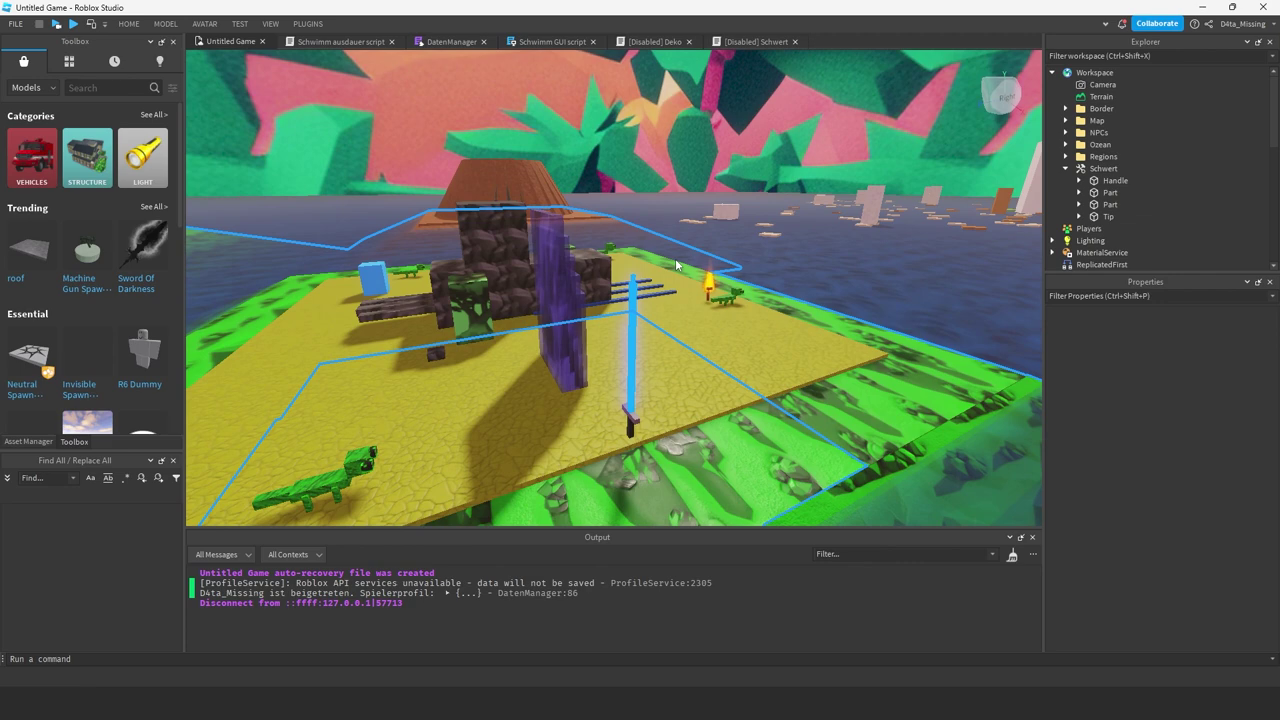
pyautogui.moveTo(676, 263); pyautogui.dragTo(676, 263, button='right')
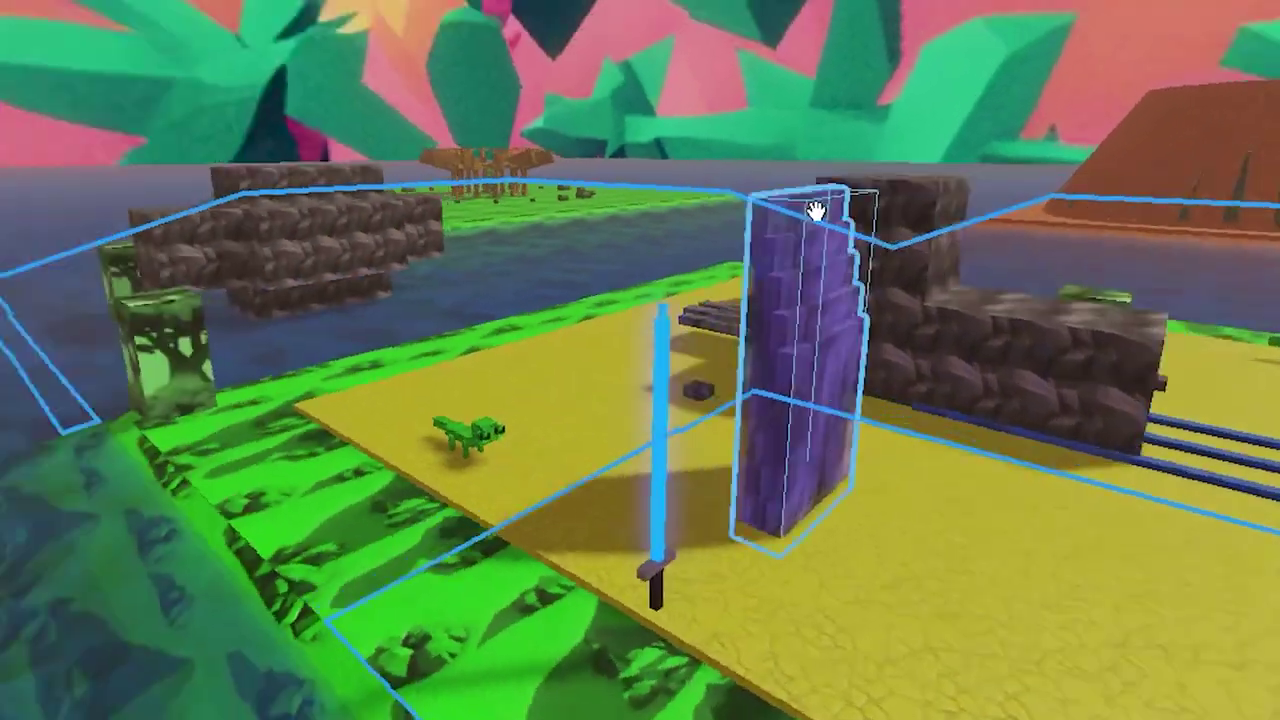
# - Examine the glowing blue sword and the purple structure from several sides, including the view toward the distant white buildings
pyautogui.moveTo(817, 210); pyautogui.dragTo(838, 191, button='right')
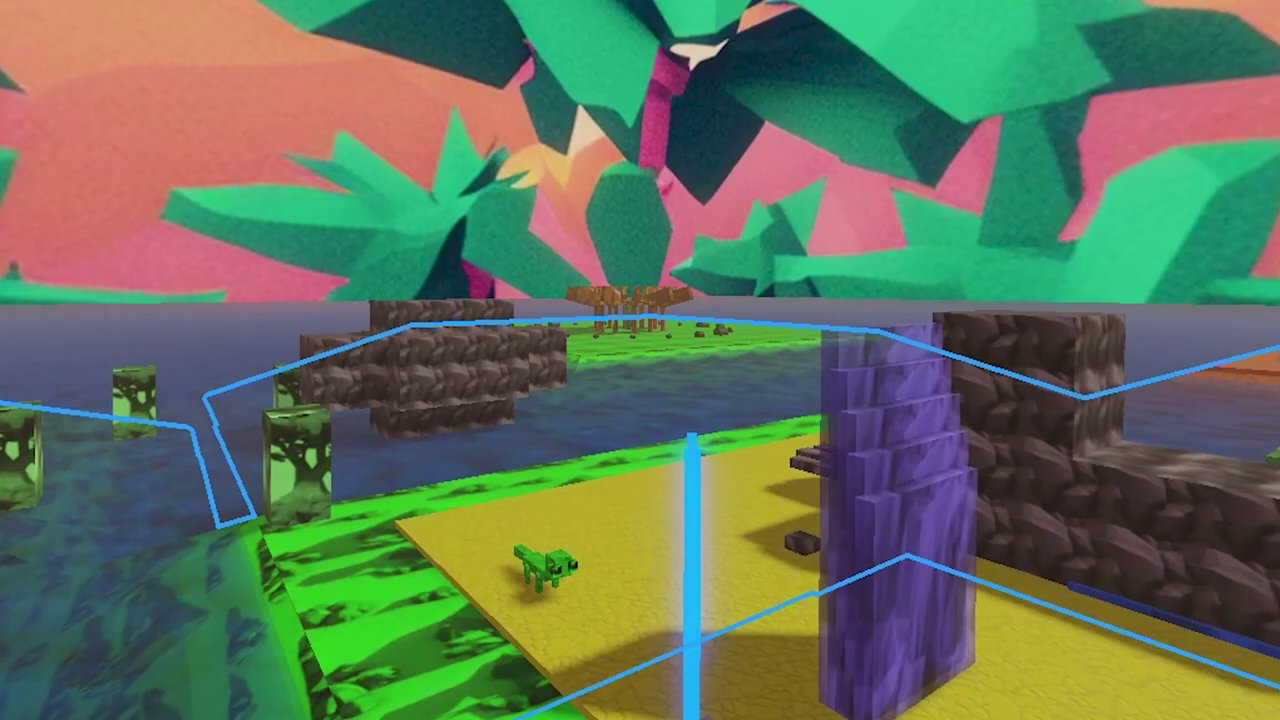
pyautogui.moveTo(562, 195); pyautogui.dragTo(561, 201, button='right')
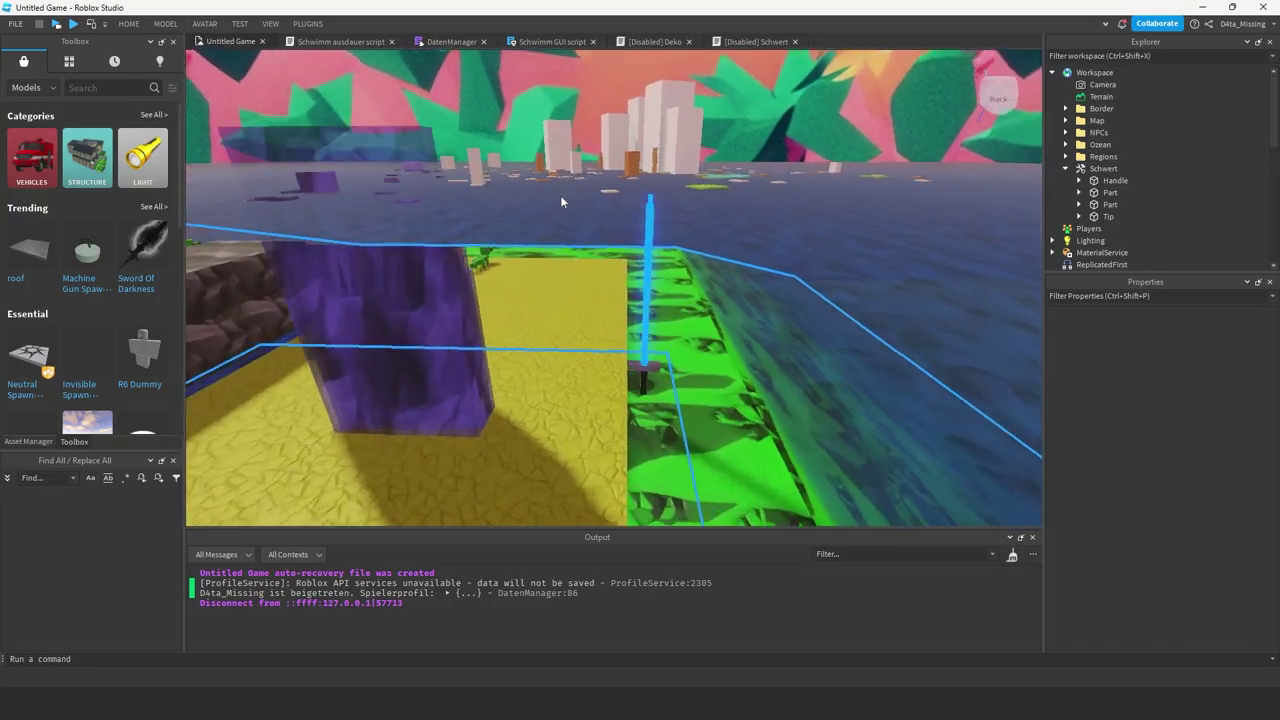
pyautogui.moveTo(362, 118); pyautogui.dragTo(369, 122, button='right')
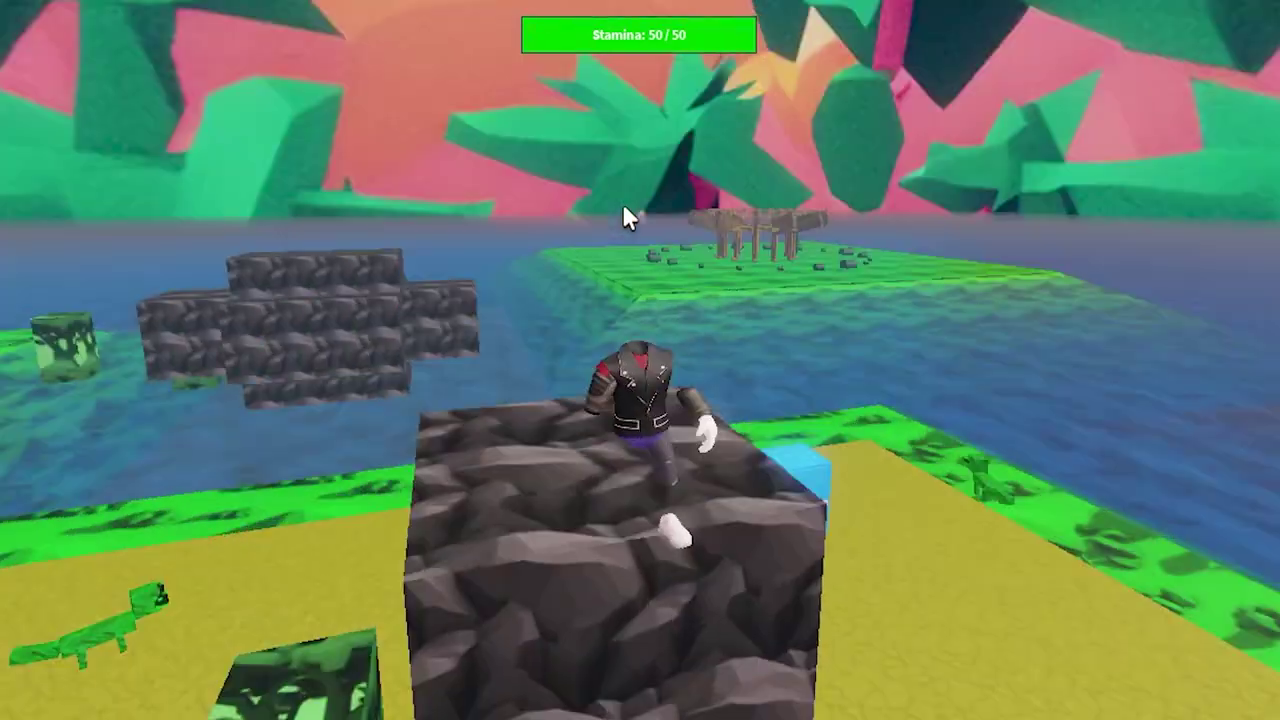
# - Run the playtest character from the rock over the sand to the green shore facing the forest islands
pyautogui.press('s')
pyautogui.press('w')
pyautogui.moveTo(760, 140); pyautogui.dragTo(800, 141, button='right')
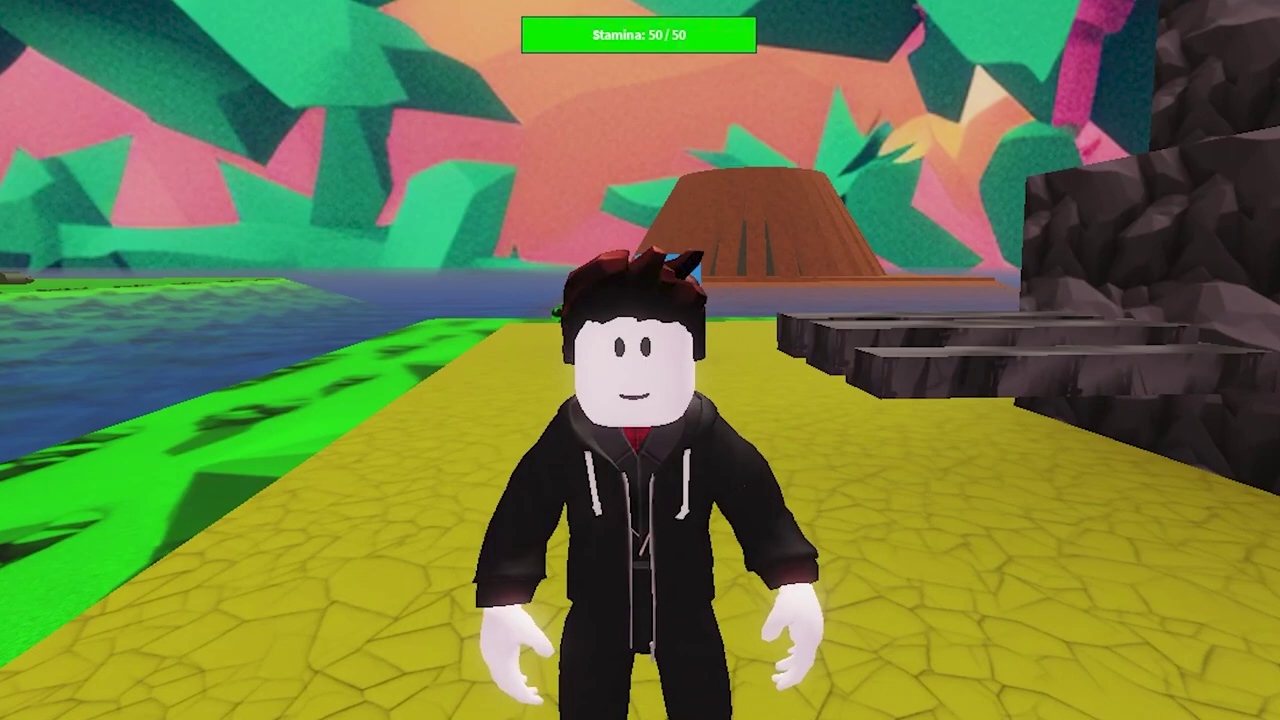
pyautogui.moveTo(1020, 166); pyautogui.dragTo(1020, 167, button='right')
pyautogui.press('w')
pyautogui.press('a')
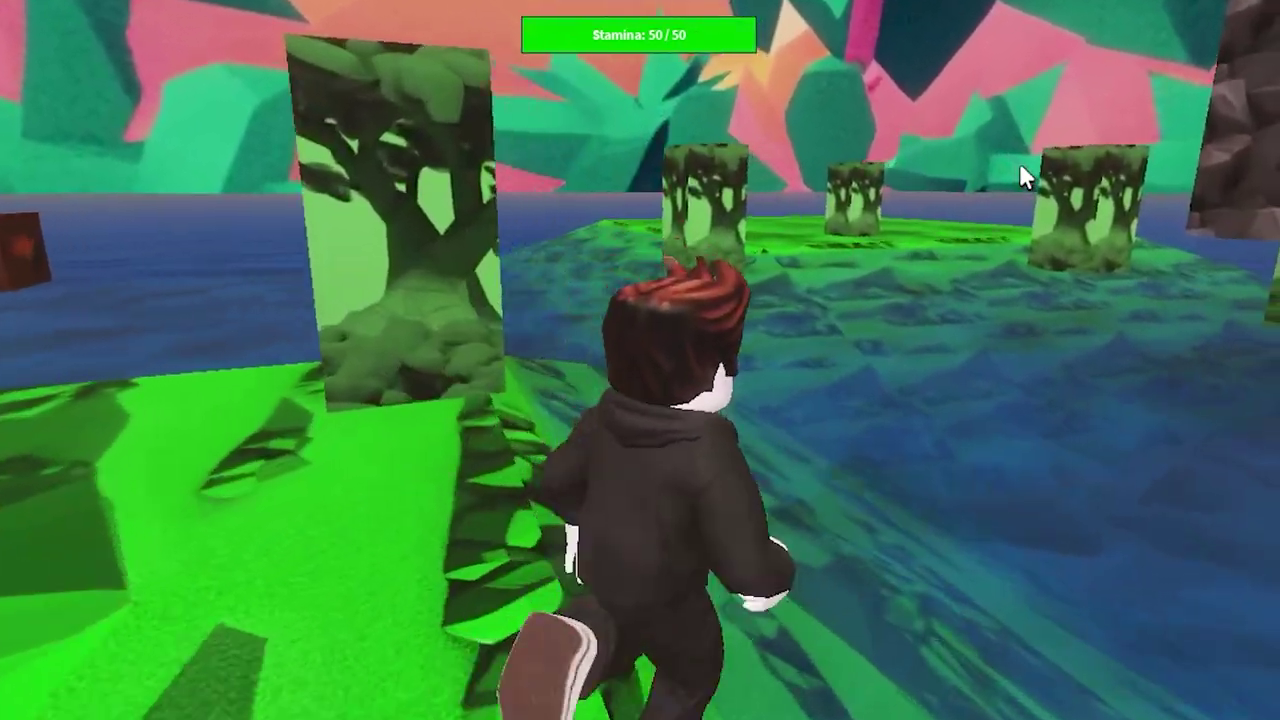
# - Sprint into the water toward the forest islands to test the swim stamina down to zero
pyautogui.press('shift')
pyautogui.press('shift')
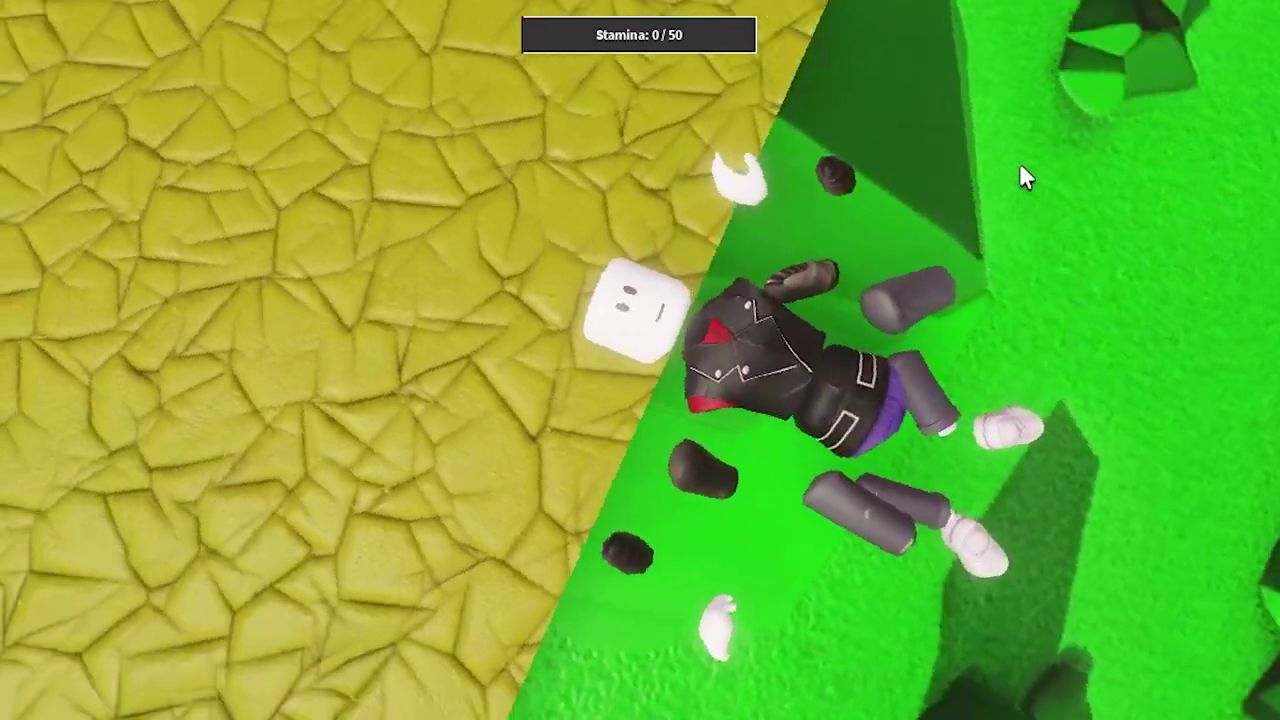
pyautogui.press('w')
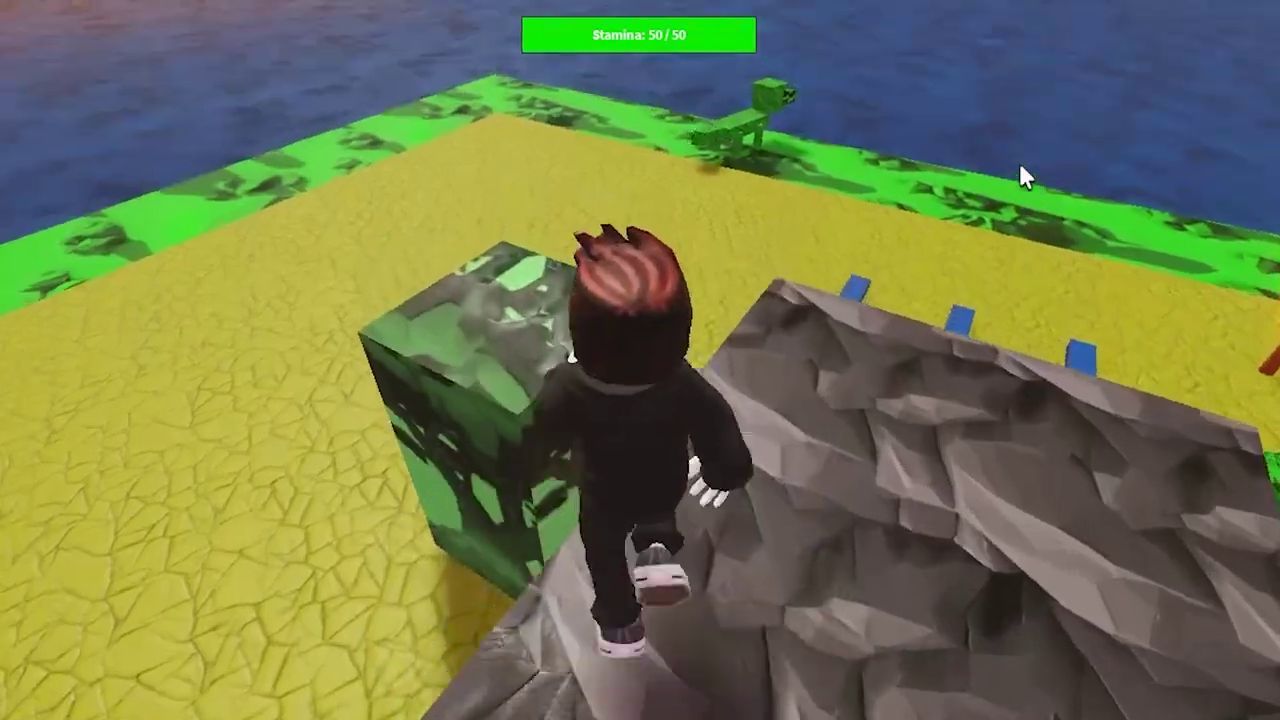
# - Run from the rock to the shore, swim out until the stamina is used up and swim back to the island
pyautogui.press('w')
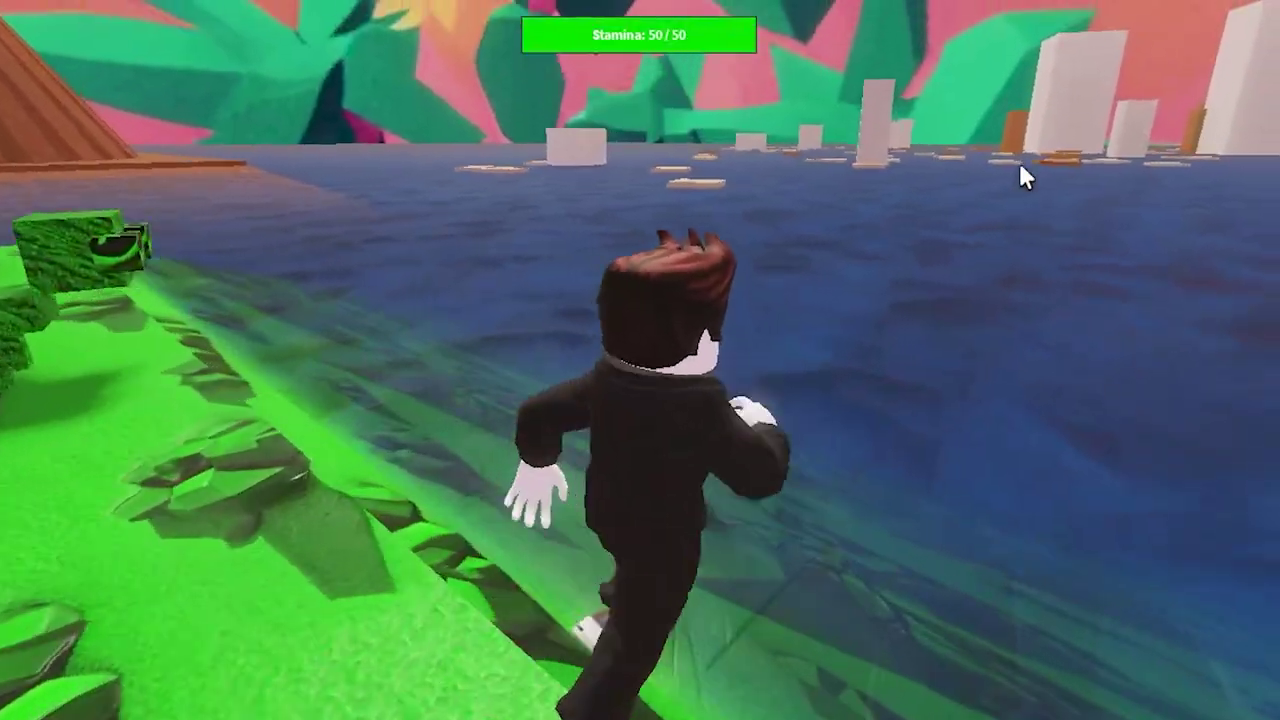
pyautogui.press('w')
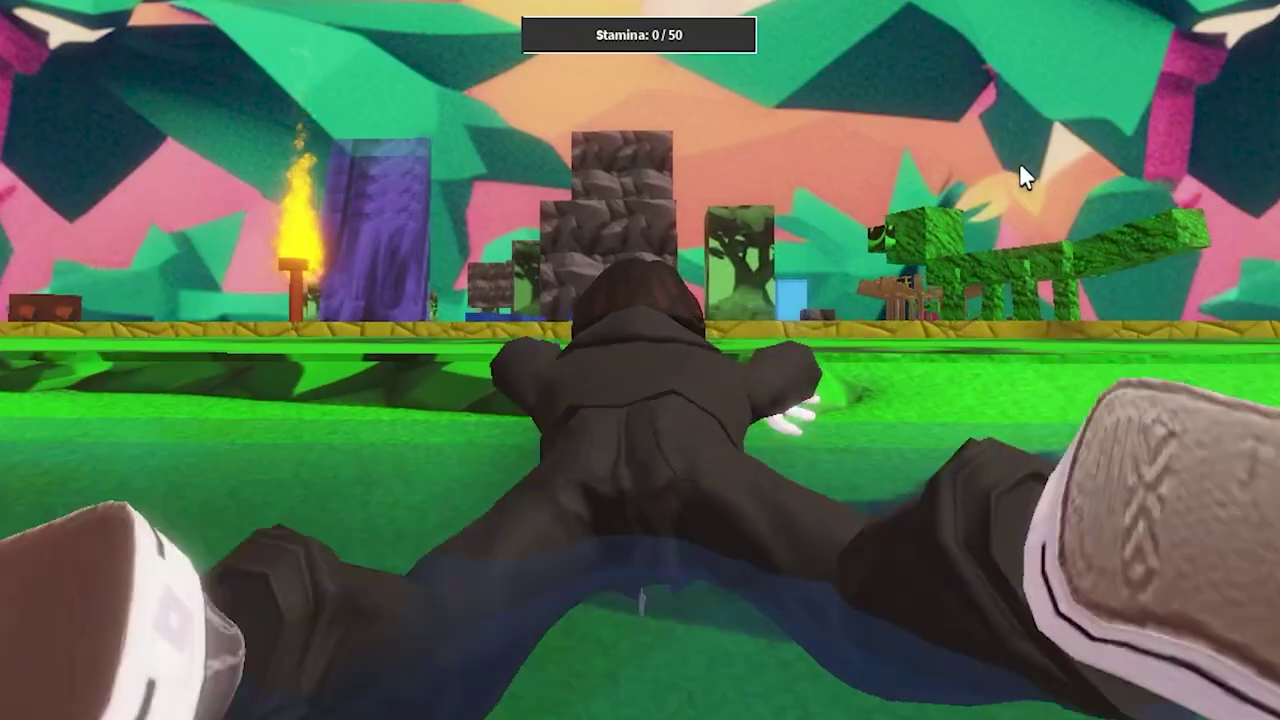
pyautogui.press('w')
pyautogui.press('w')
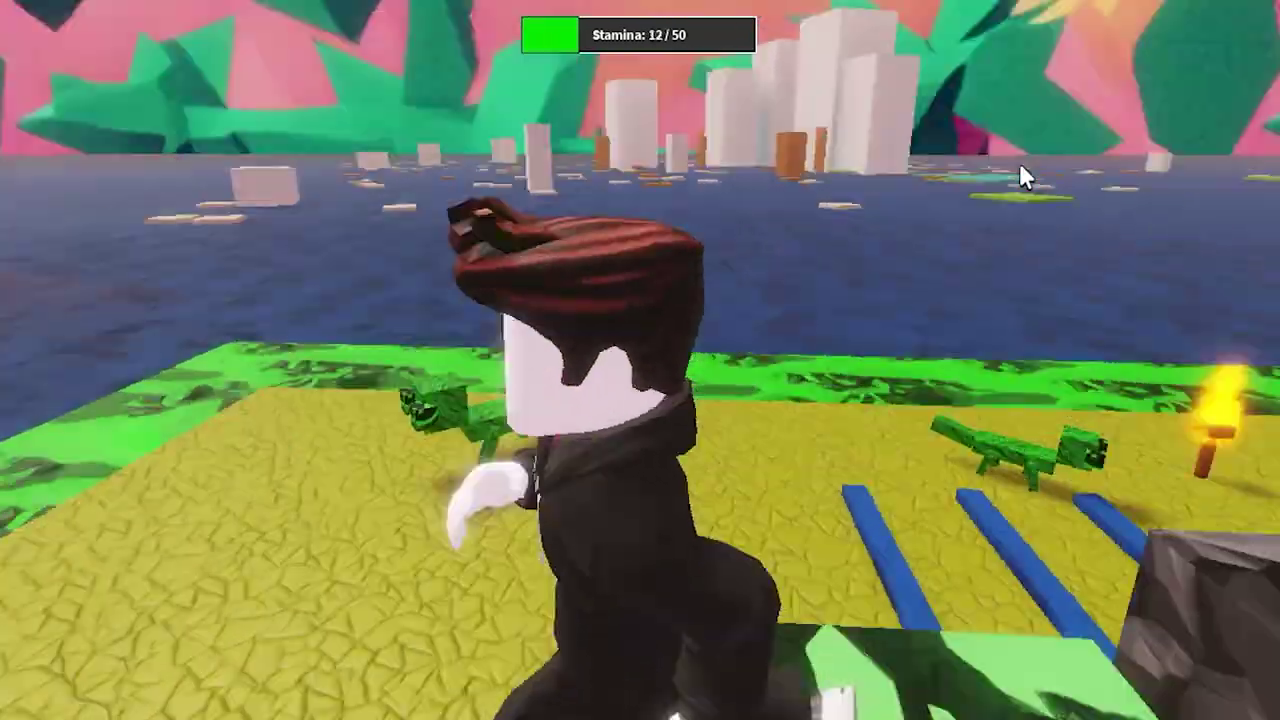
# - Run the character around the sand near the green creatures and the blue bars
pyautogui.moveTo(1019, 175); pyautogui.dragTo(1020, 168, button='right')
pyautogui.press('w')
pyautogui.press('s')
pyautogui.press('w')
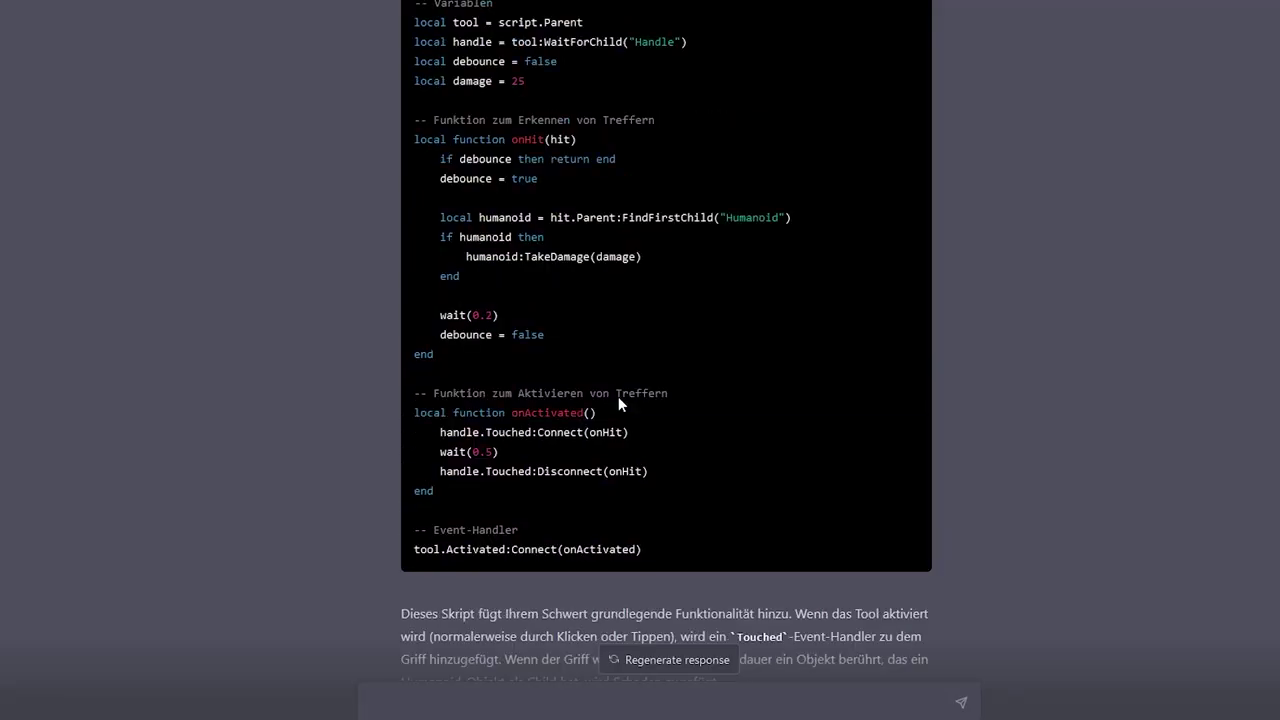
# - Switch to ChatGPT, copy the generated sword tool script with 25 damage and return to Roblox Studio
pyautogui.scroll(1, 618, 397)
pyautogui.scroll(-1, 618, 399)
pyautogui.scroll(1, 618, 399)
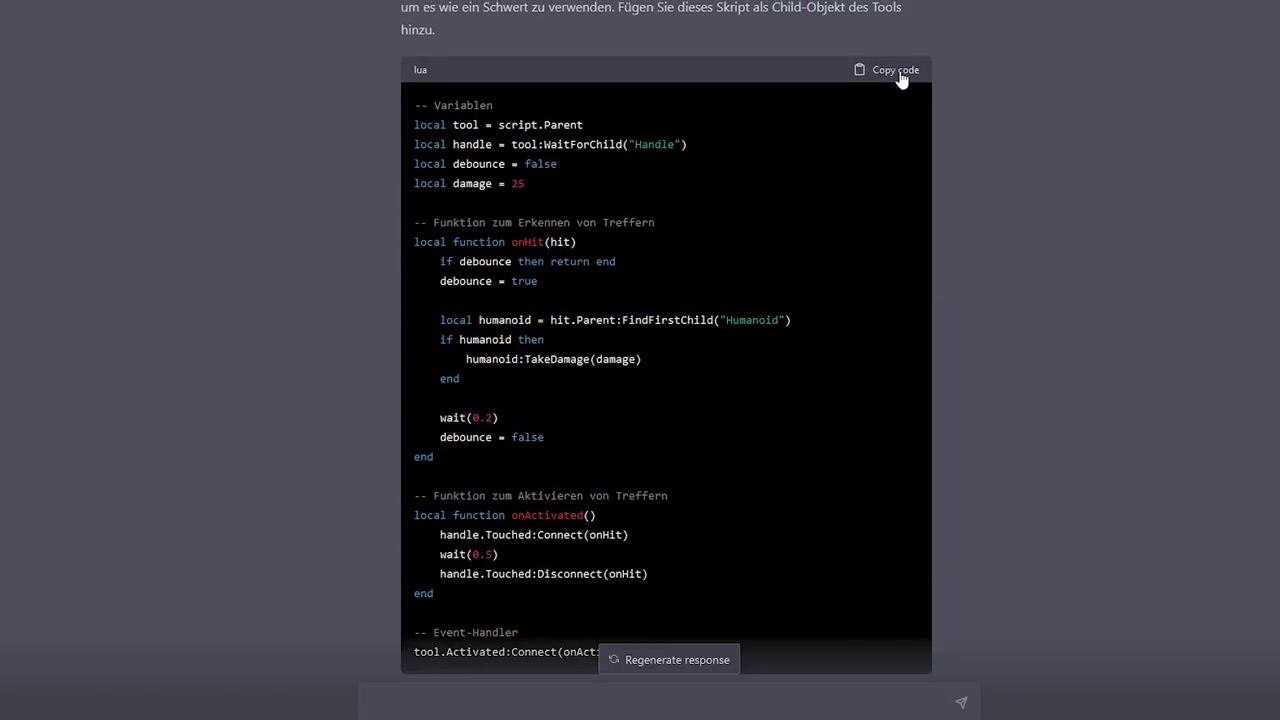
pyautogui.click(897, 71)
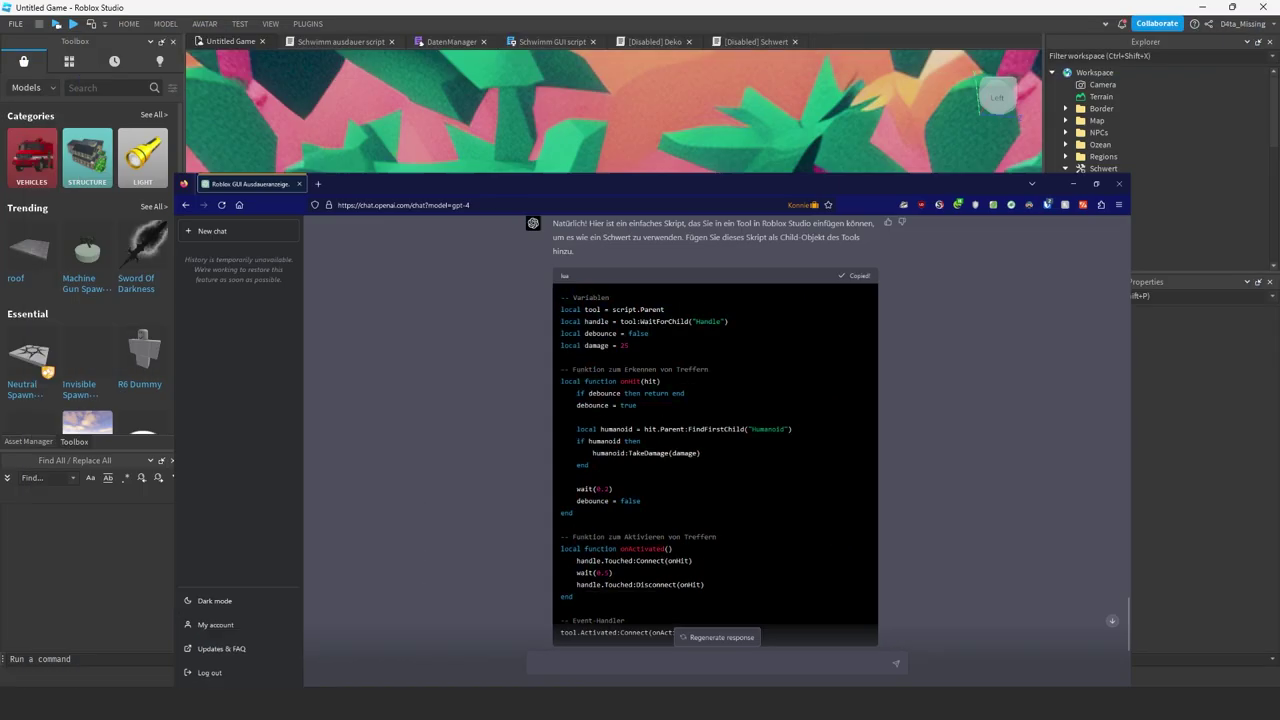
pyautogui.press('f')
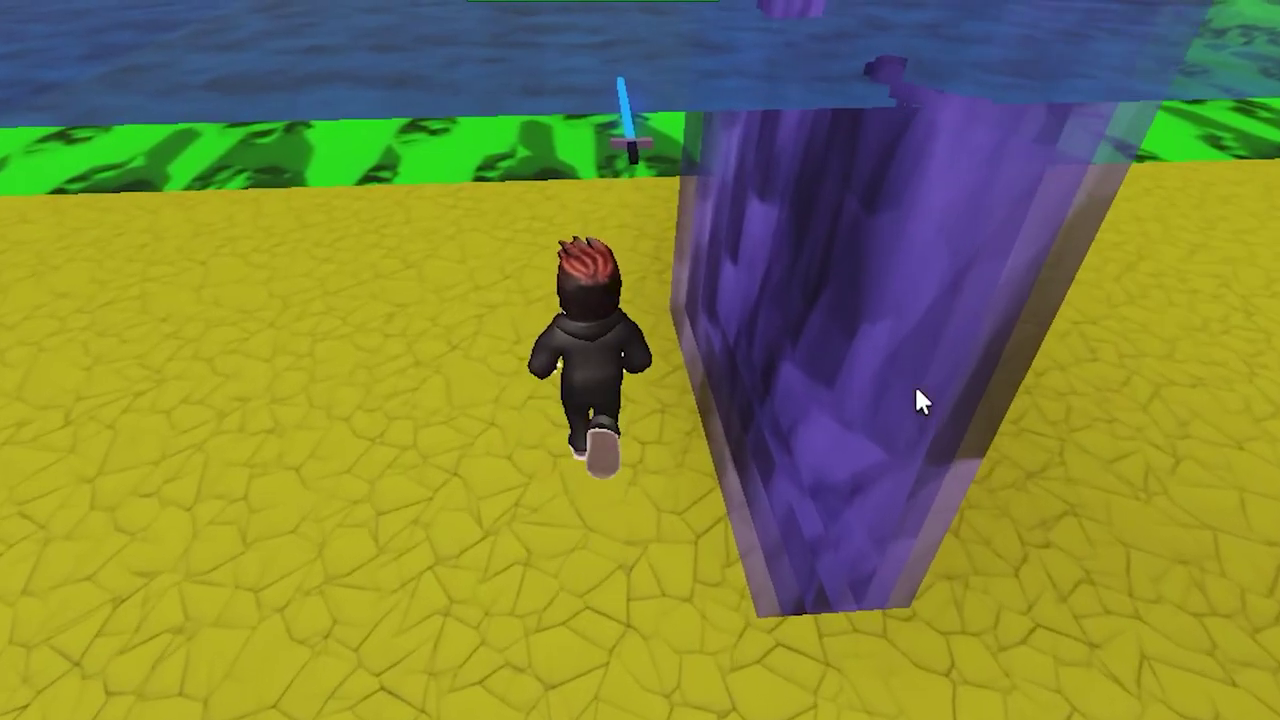
# - Pick up the Schwert tool in the playtest, swing it several times and take it to a green creature
pyautogui.press('w')
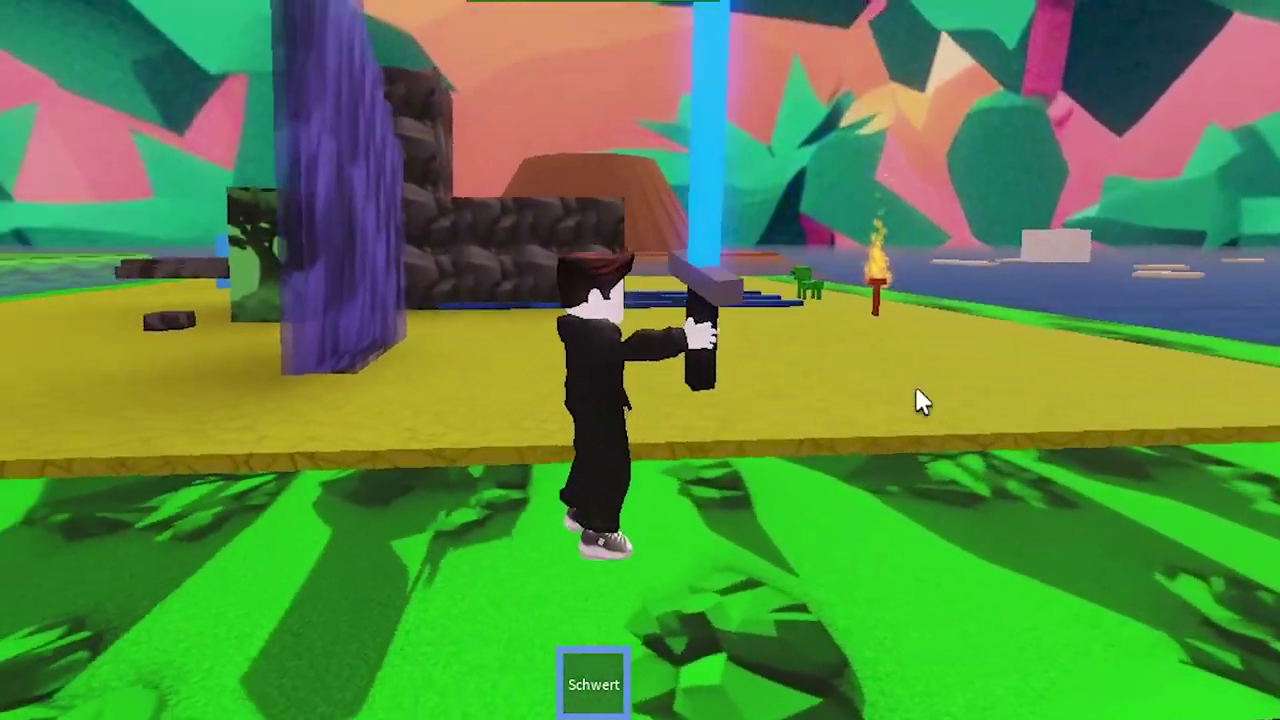
pyautogui.click(917, 393)
pyautogui.click(918, 400)
pyautogui.moveTo(918, 400); pyautogui.dragTo(914, 383, button='right')
pyautogui.click(913, 382)
pyautogui.click(914, 383)
pyautogui.click(1043, 170)
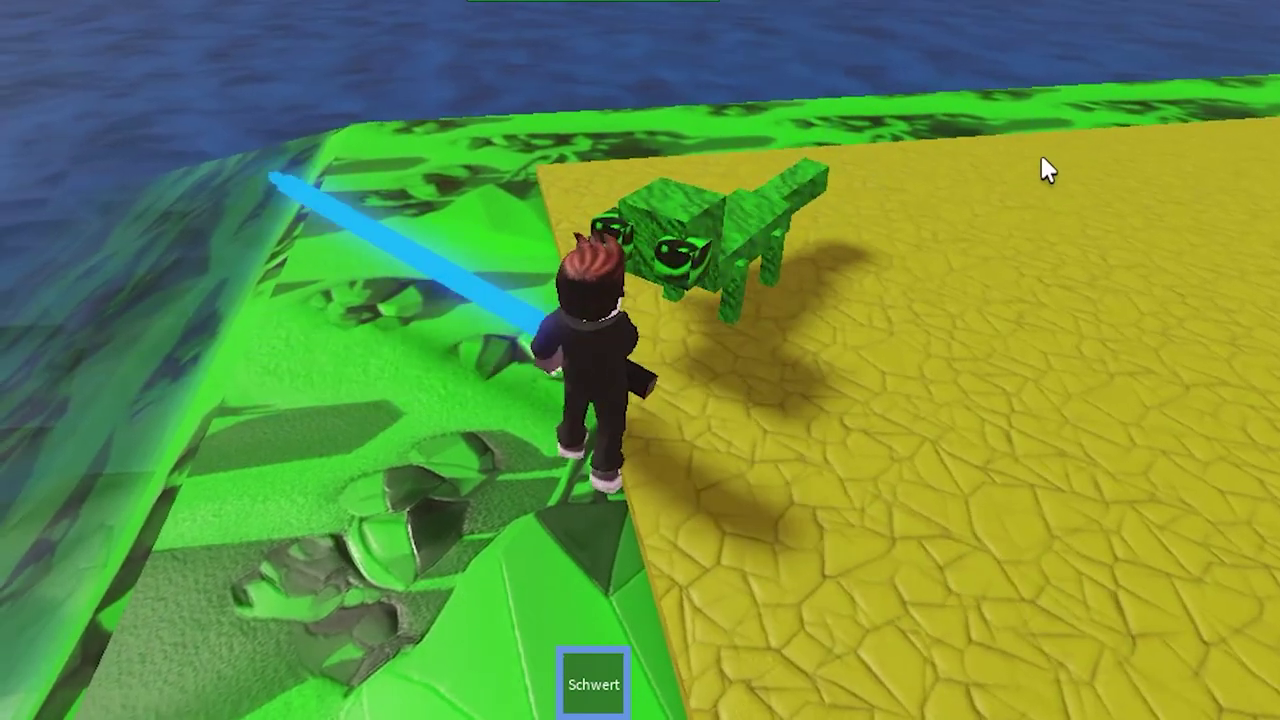
pyautogui.moveTo(1043, 170); pyautogui.dragTo(1040, 166, button='right')
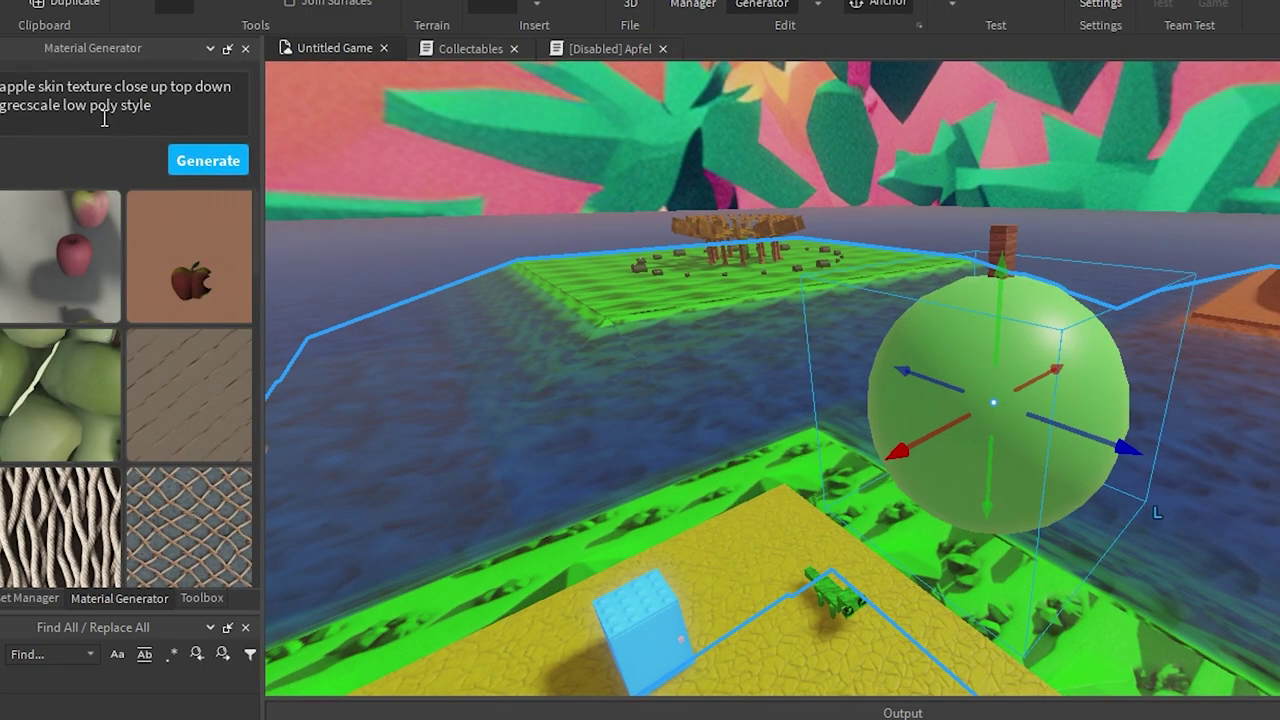
# - Generate material variations from the prompt "apple skin texture close up grecscale plane"
pyautogui.click(108, 330)
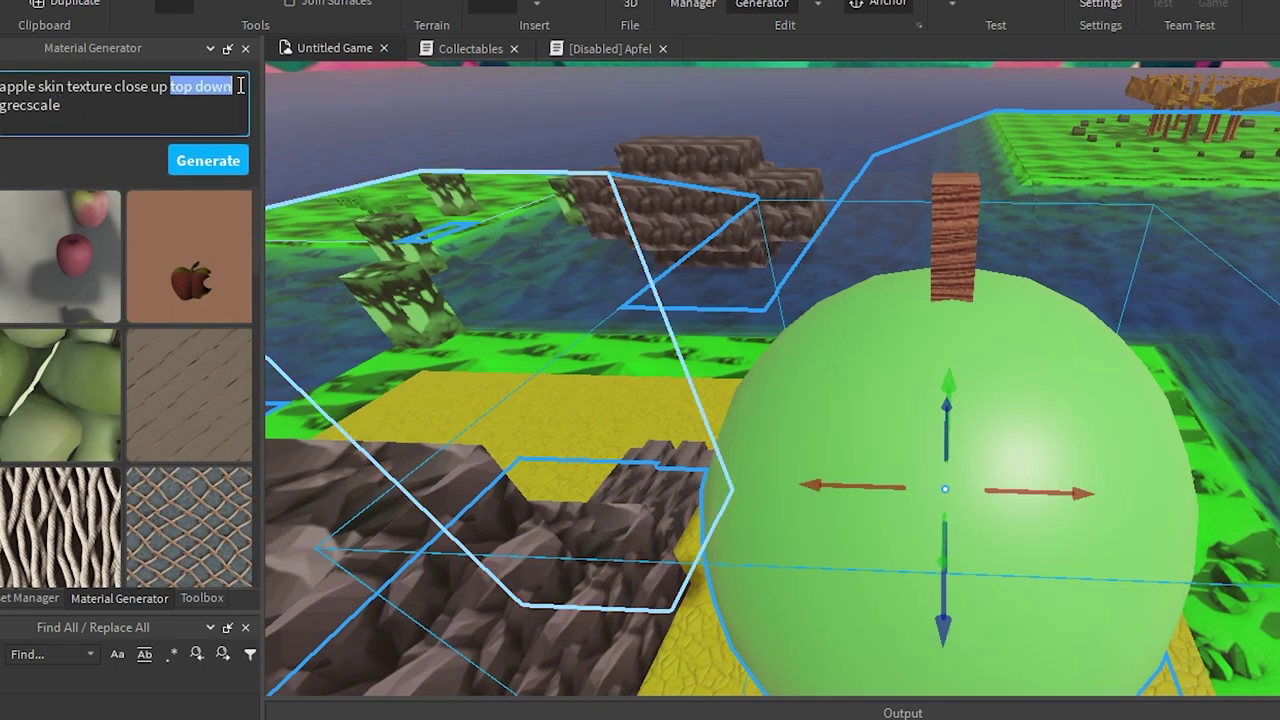
pyautogui.write('plane')
pyautogui.press('Return')
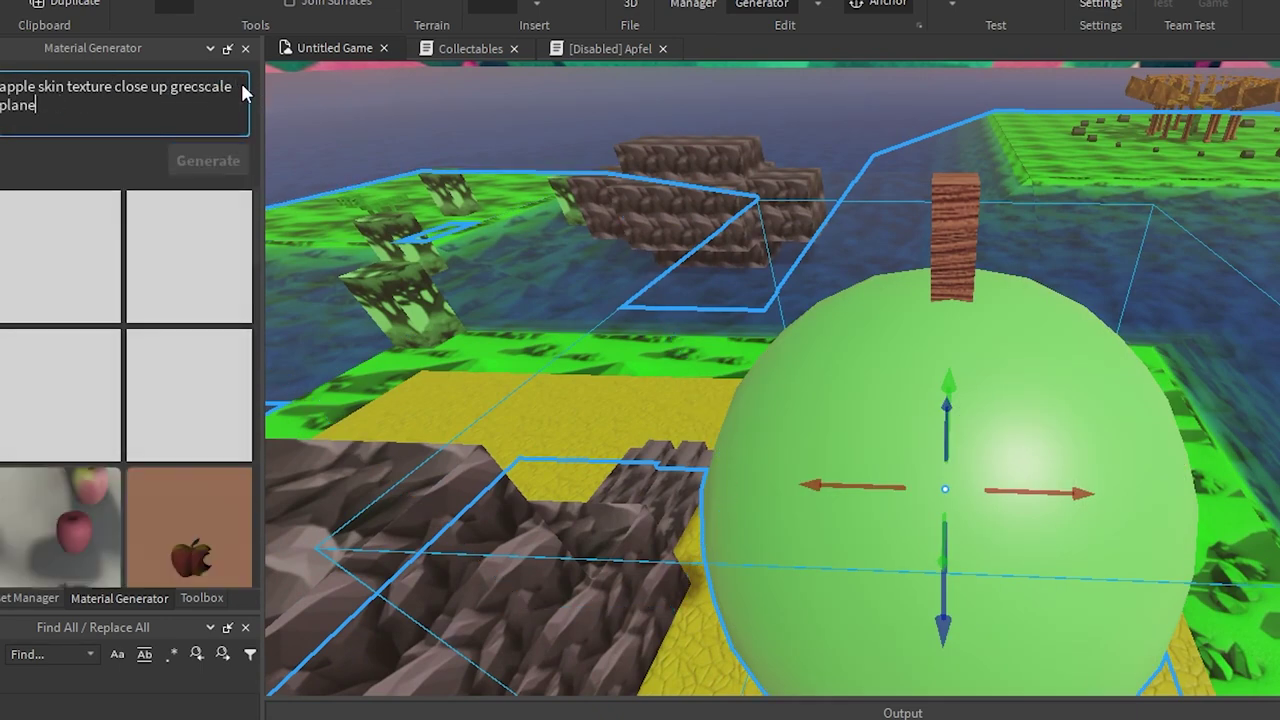
# - Compare the generated apple skin variations for the green sphere
pyautogui.click(163, 243)
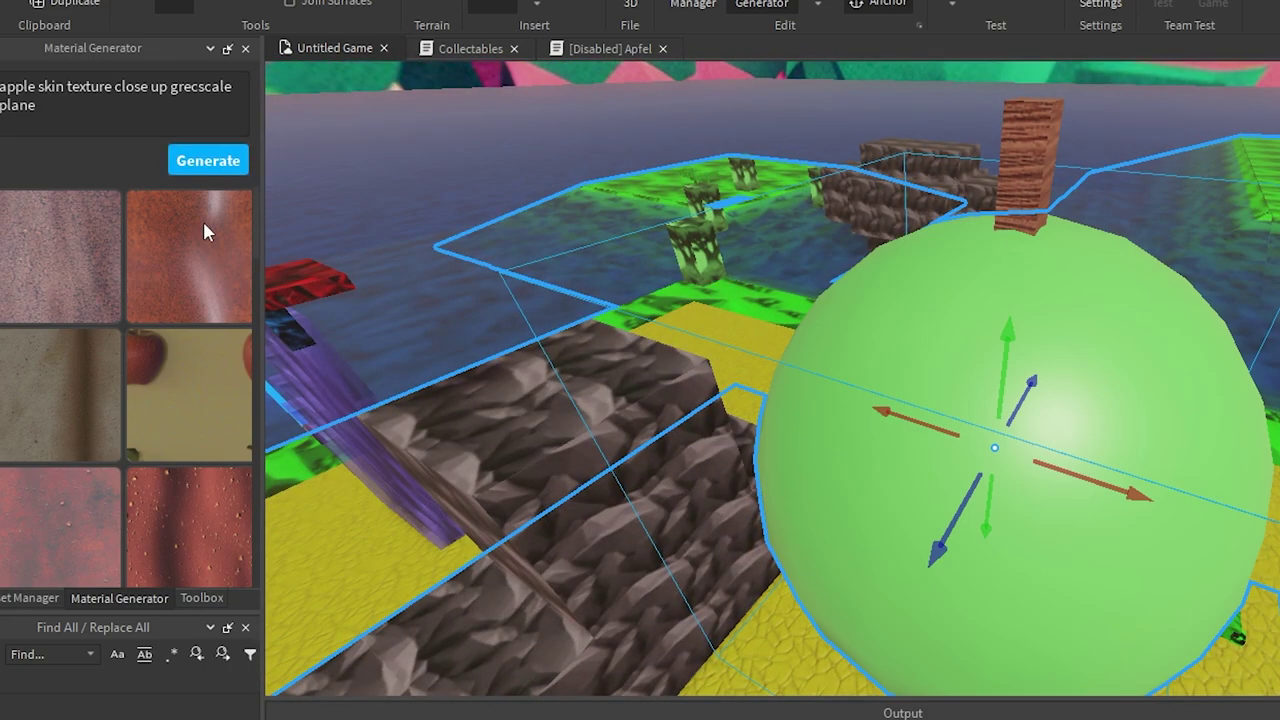
pyautogui.click(189, 383)
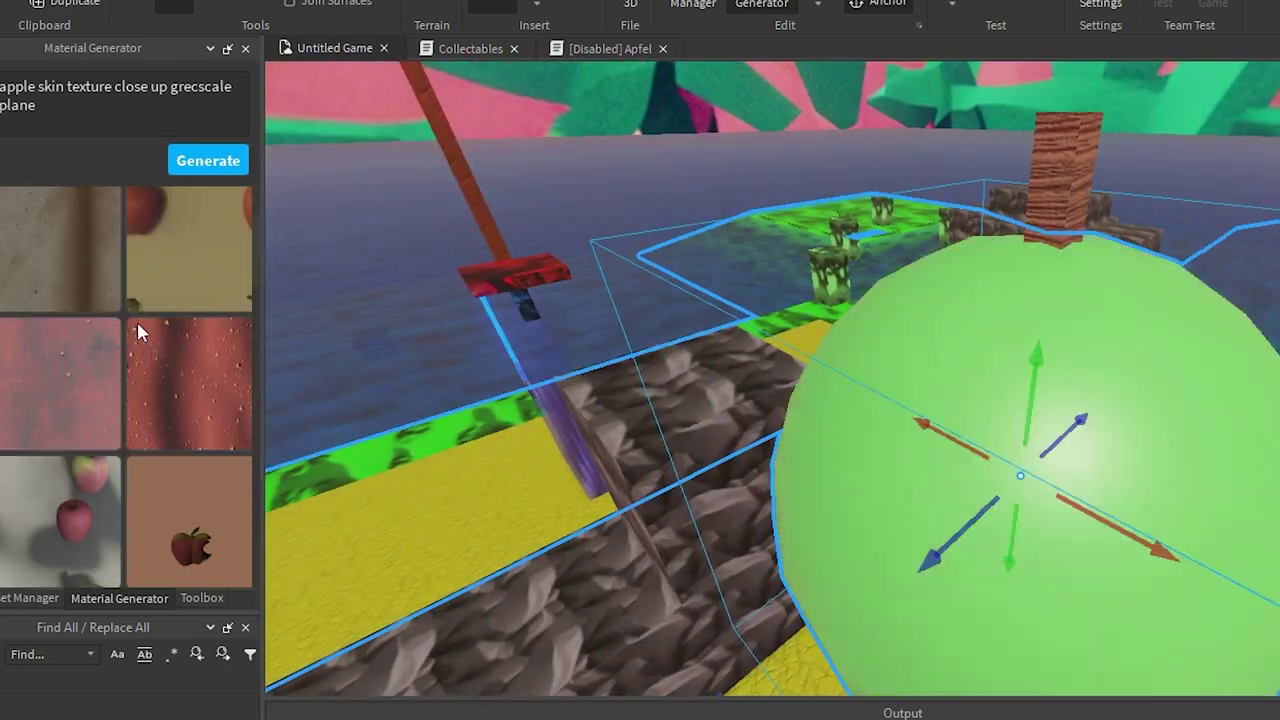
pyautogui.click(137, 330)
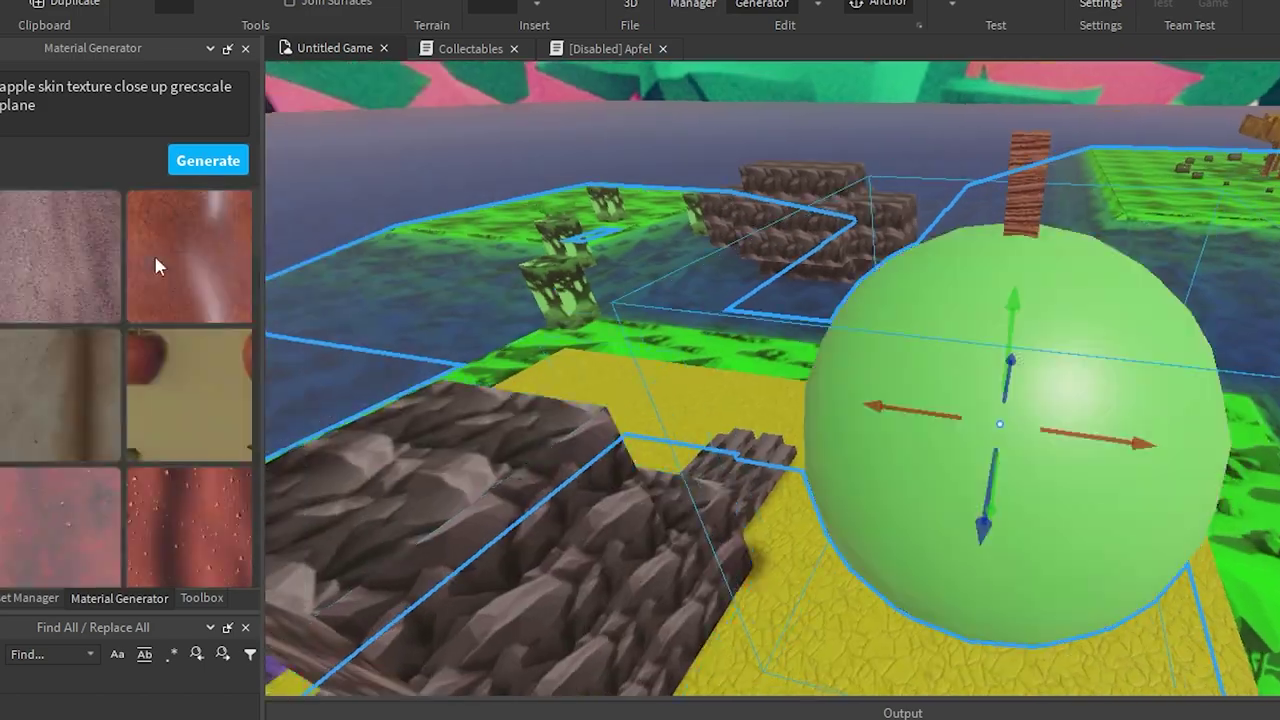
pyautogui.click(60, 385)
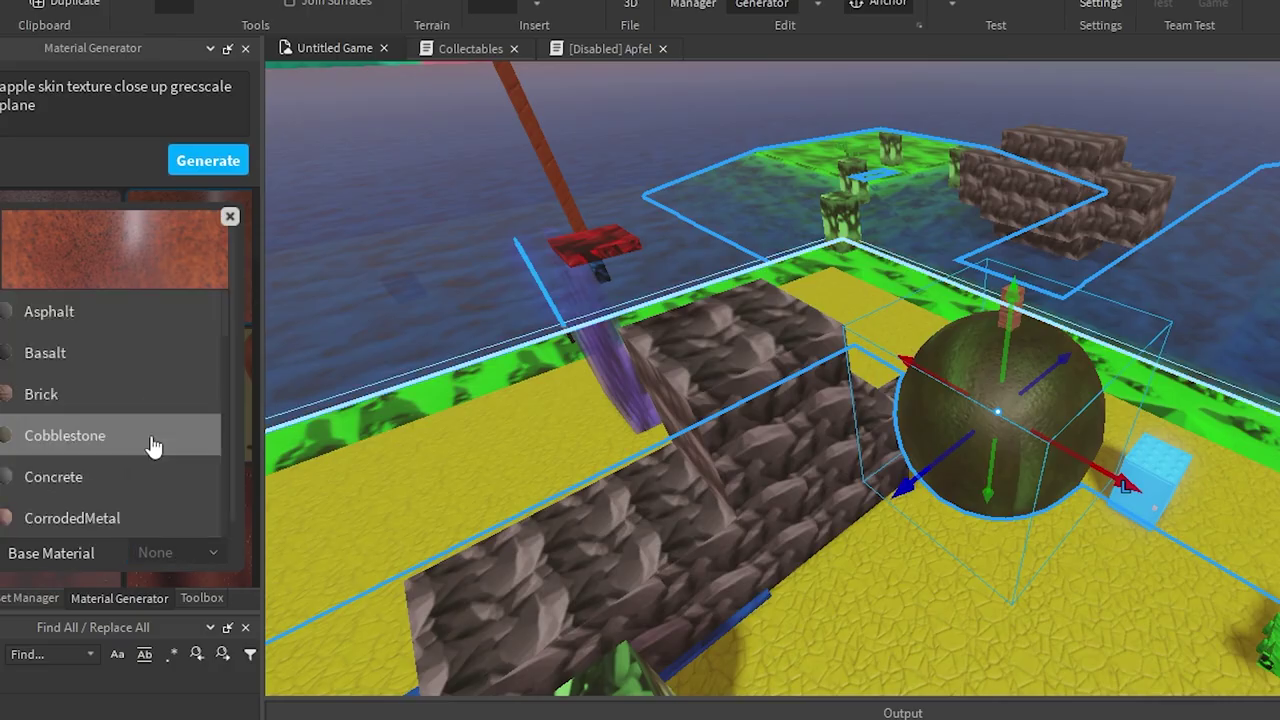
# - Choose a base material for the reddish apple skin variation, and Wood for the generated apple stem texture
pyautogui.scroll(-3, 149, 443)
pyautogui.click(140, 350)
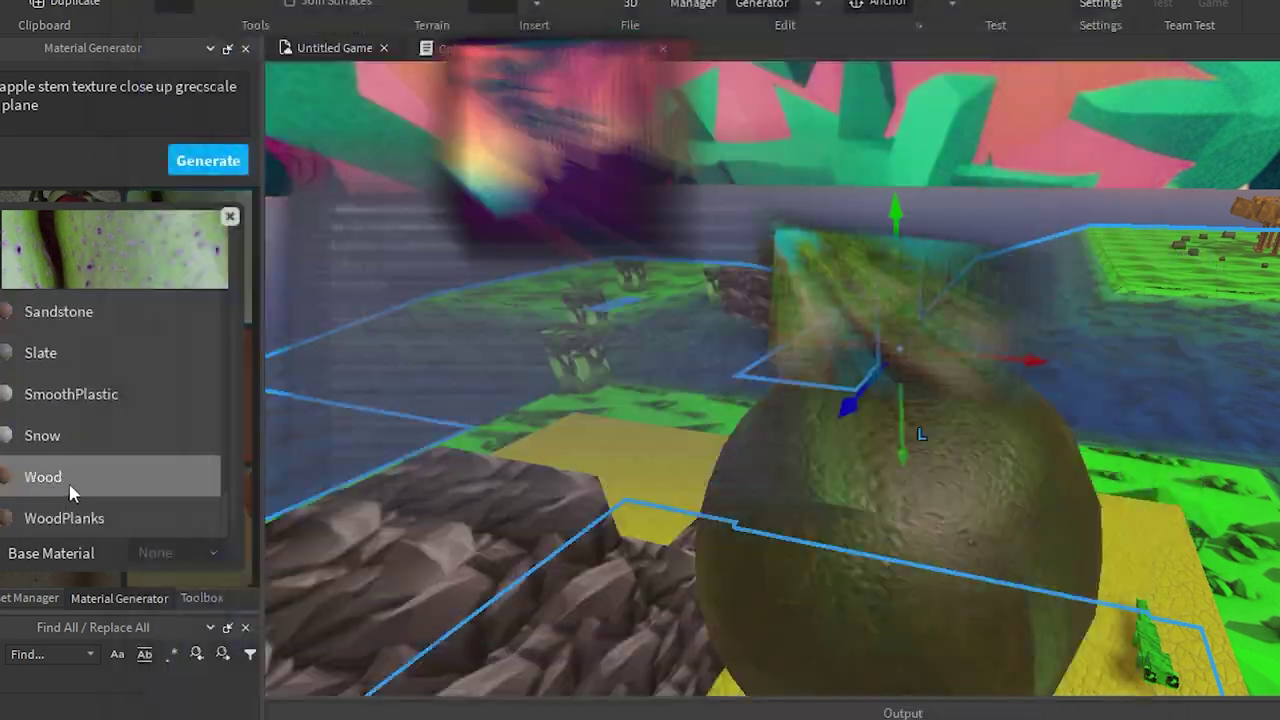
pyautogui.click(110, 474)
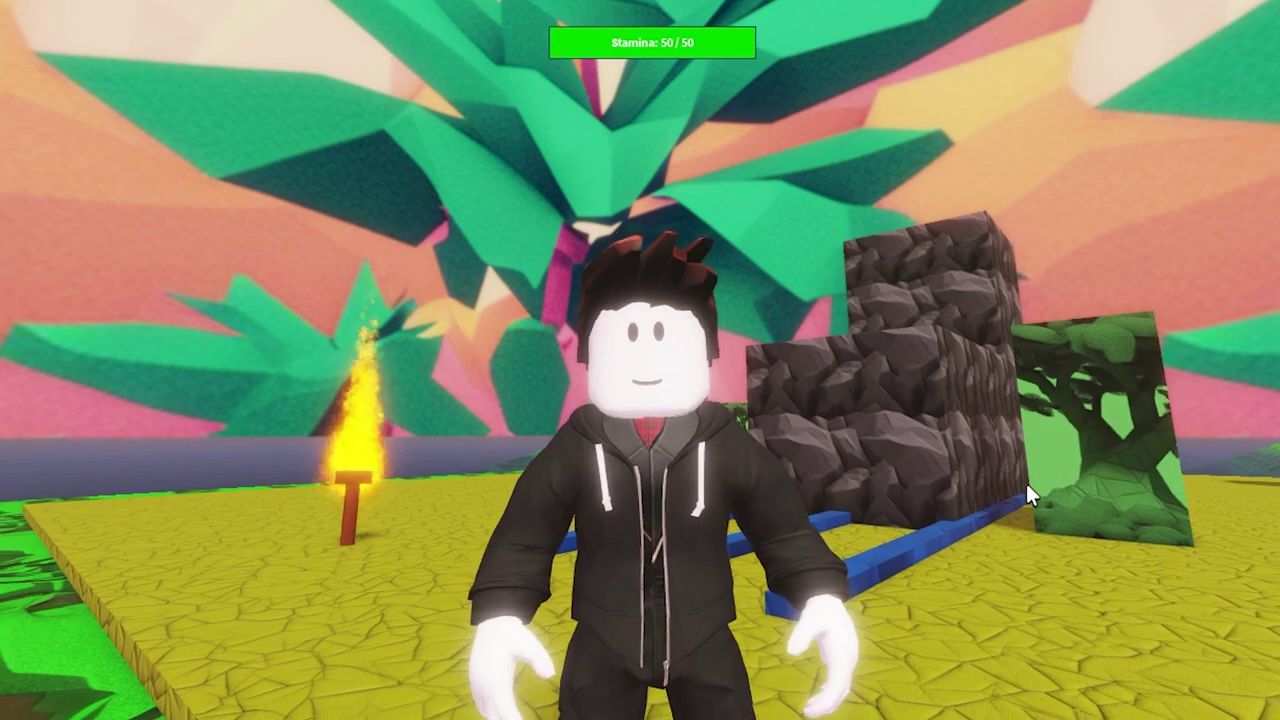
# - Run the playtest character along the sand's edge to the grassy corner and view the whole island behind it
pyautogui.press('w')
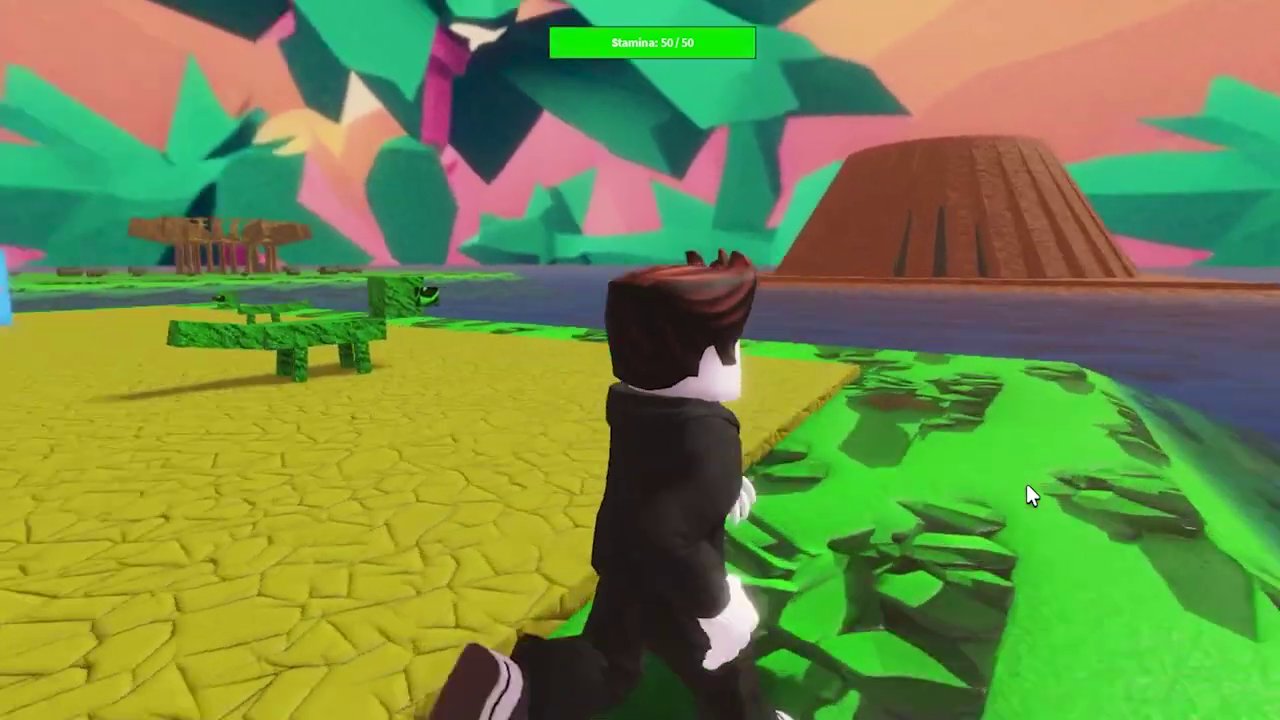
pyautogui.press('s')
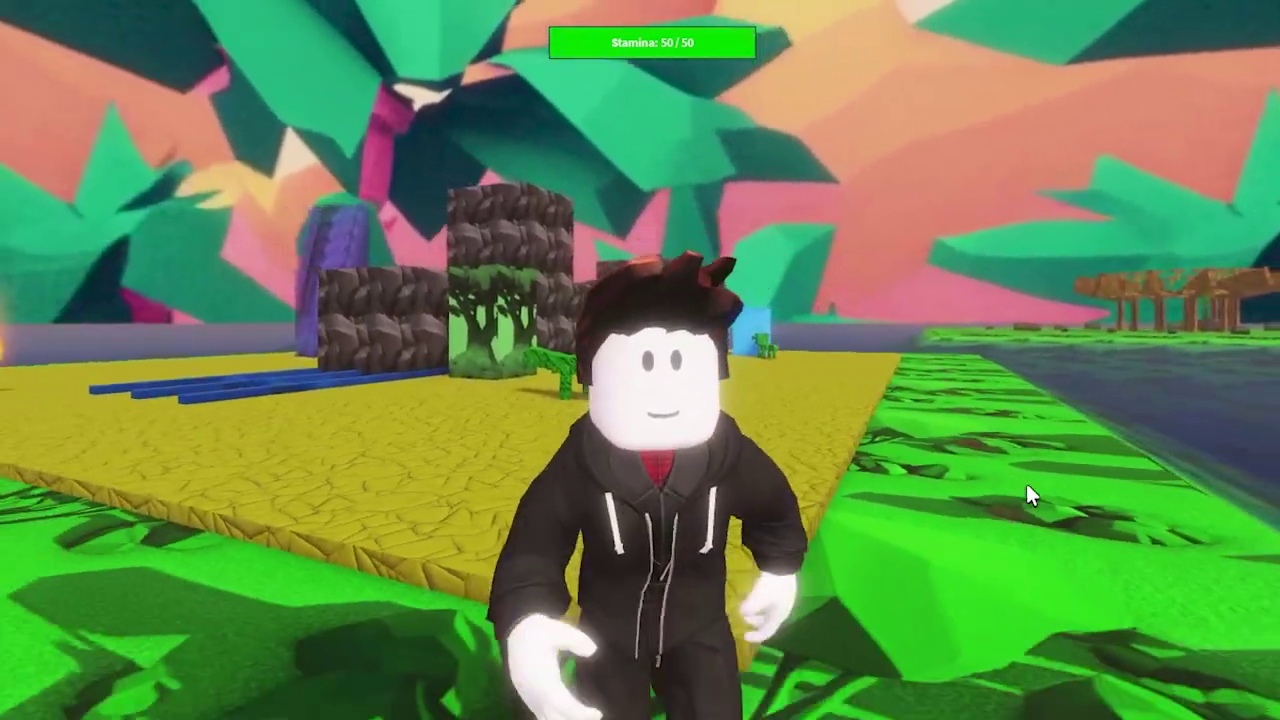
pyautogui.press('Right')
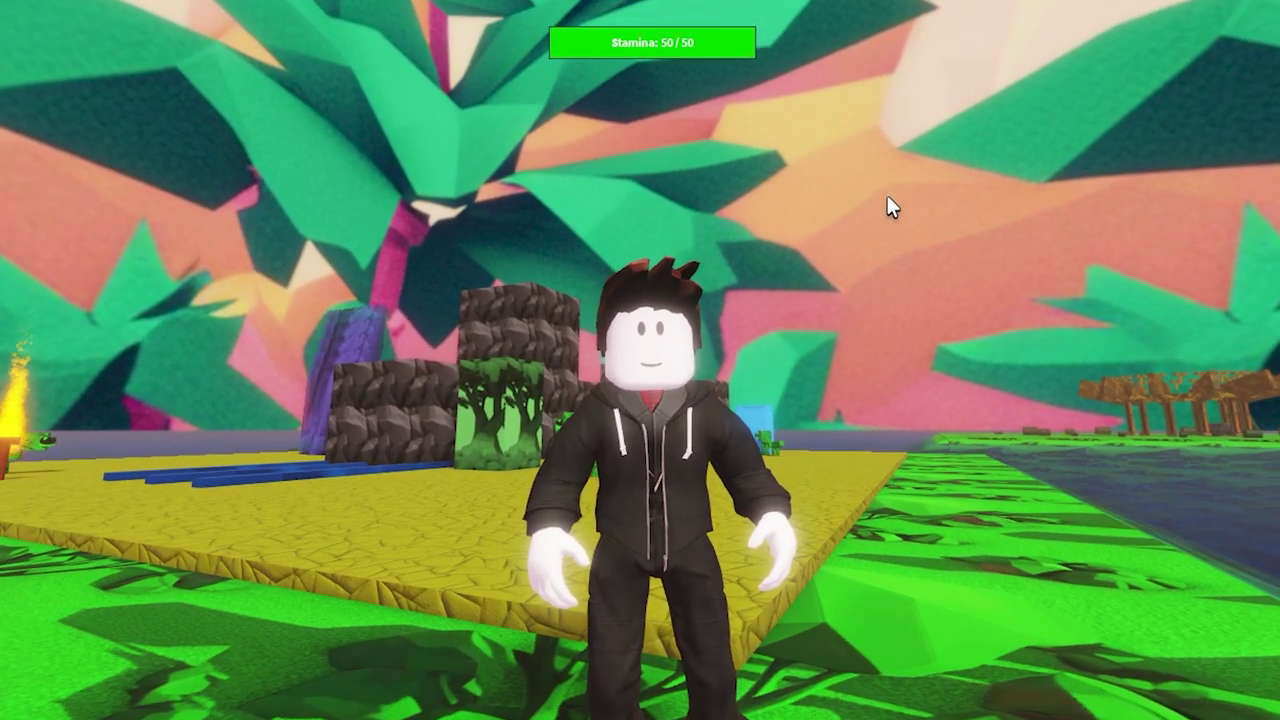
pyautogui.scroll(-5, 887, 224)
pyautogui.press('s')
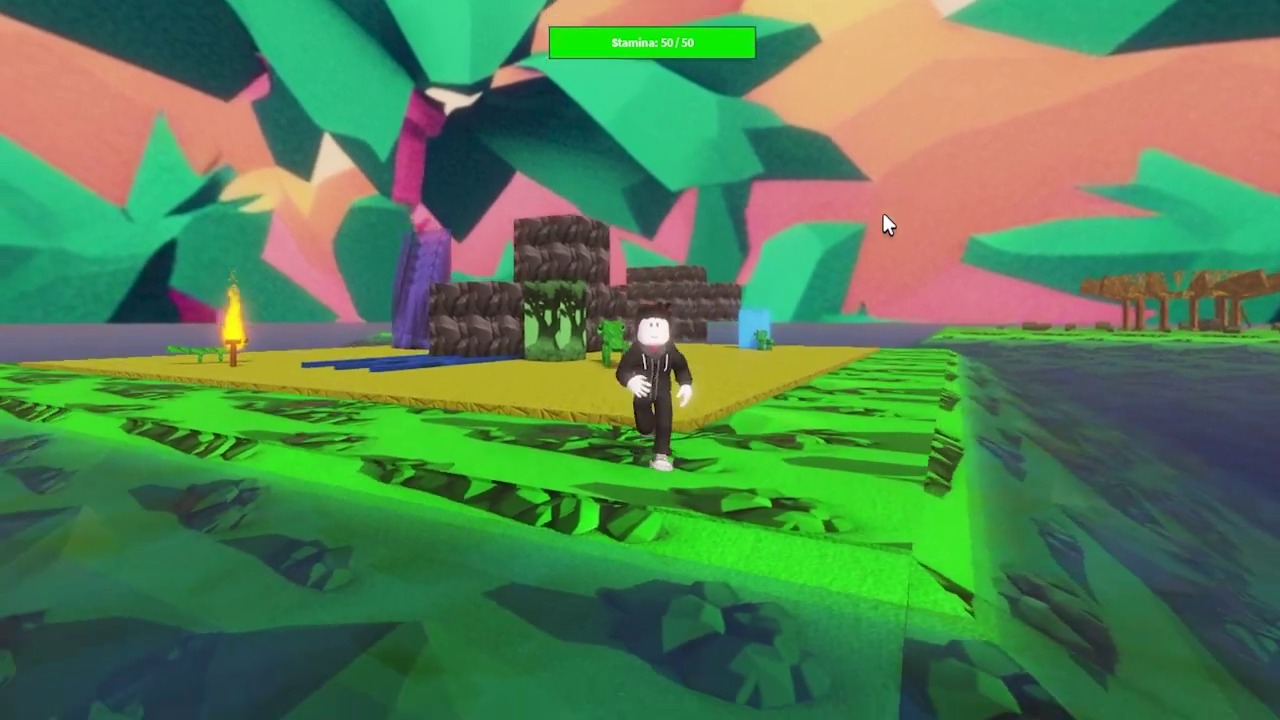